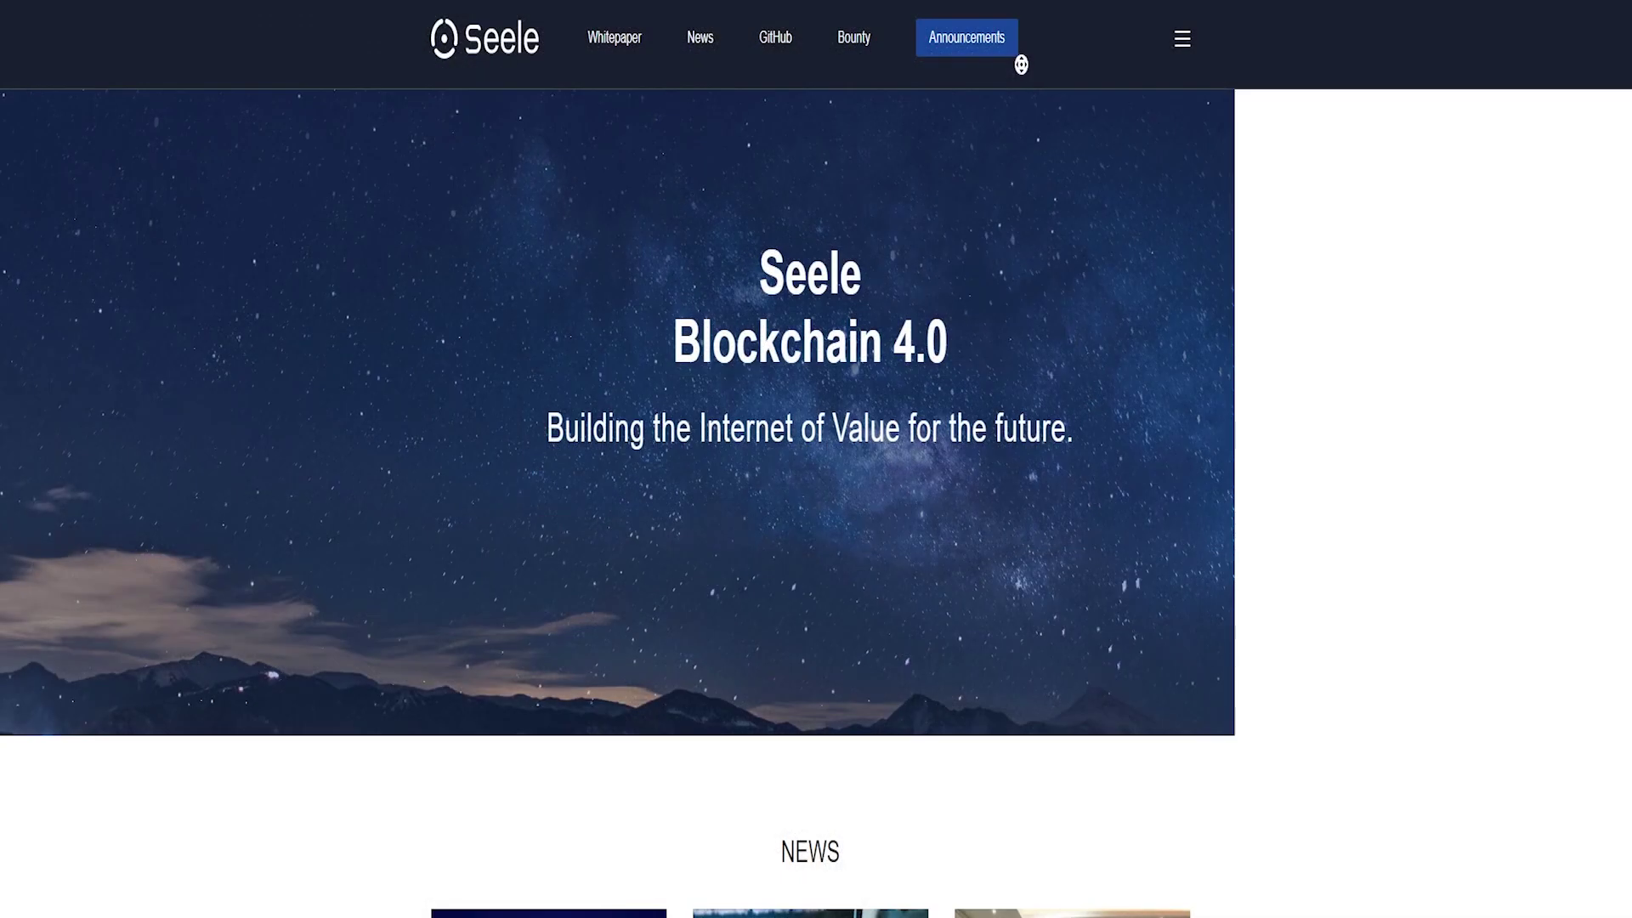
- View the new website announcement and the HADAX listing article, then open the London event article
click(1003, 48)
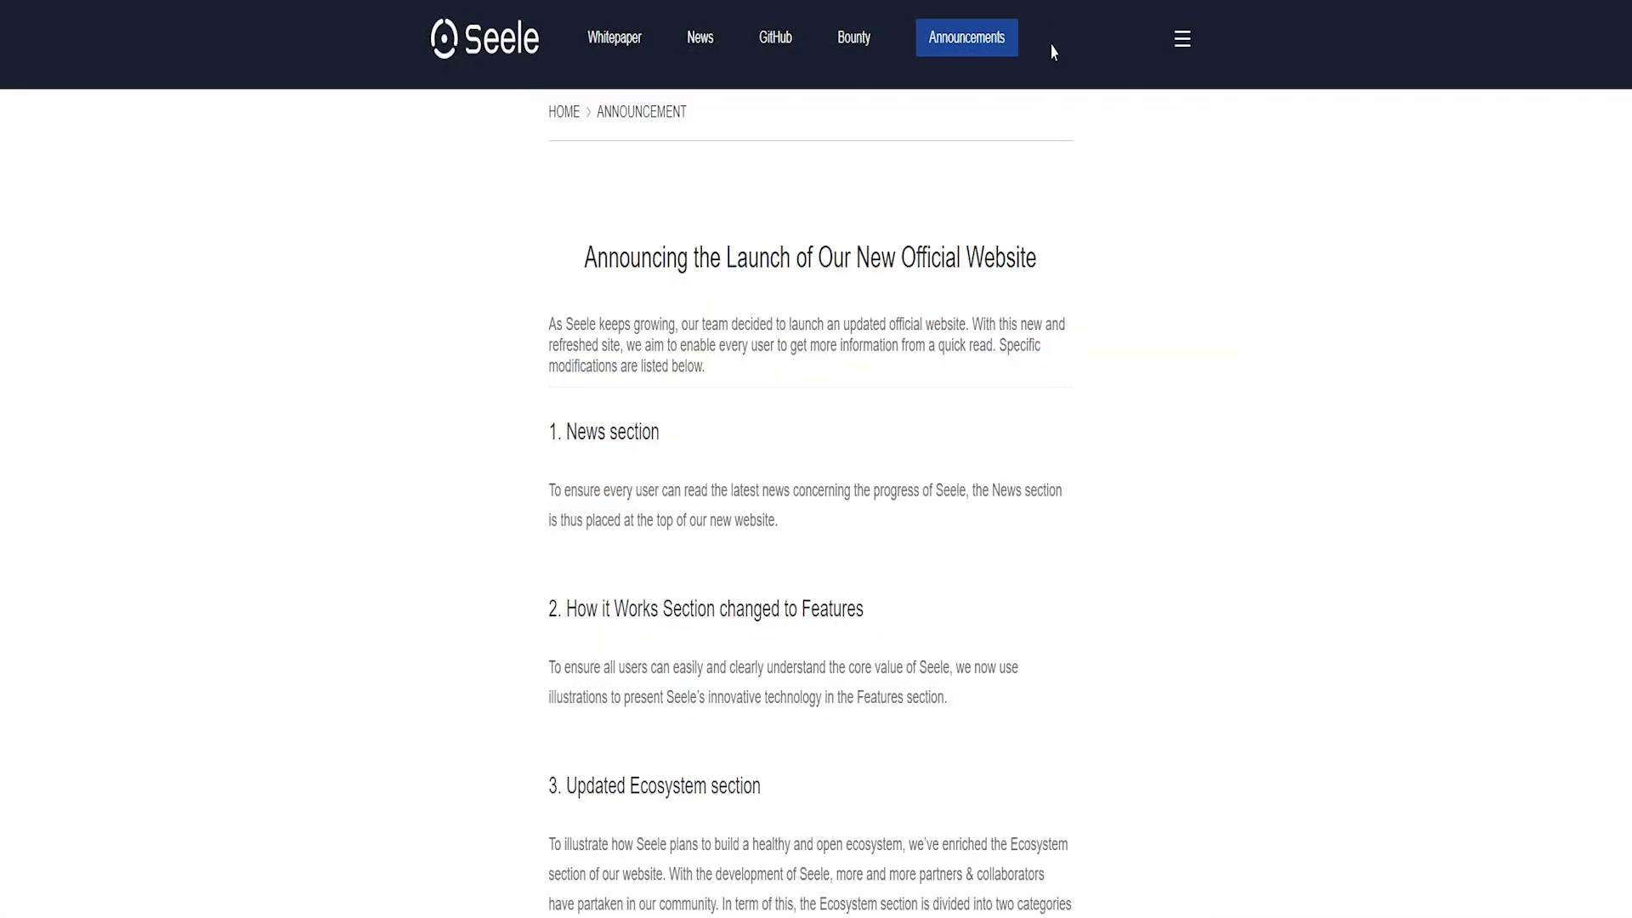
scroll(1238, 274, down, 2)
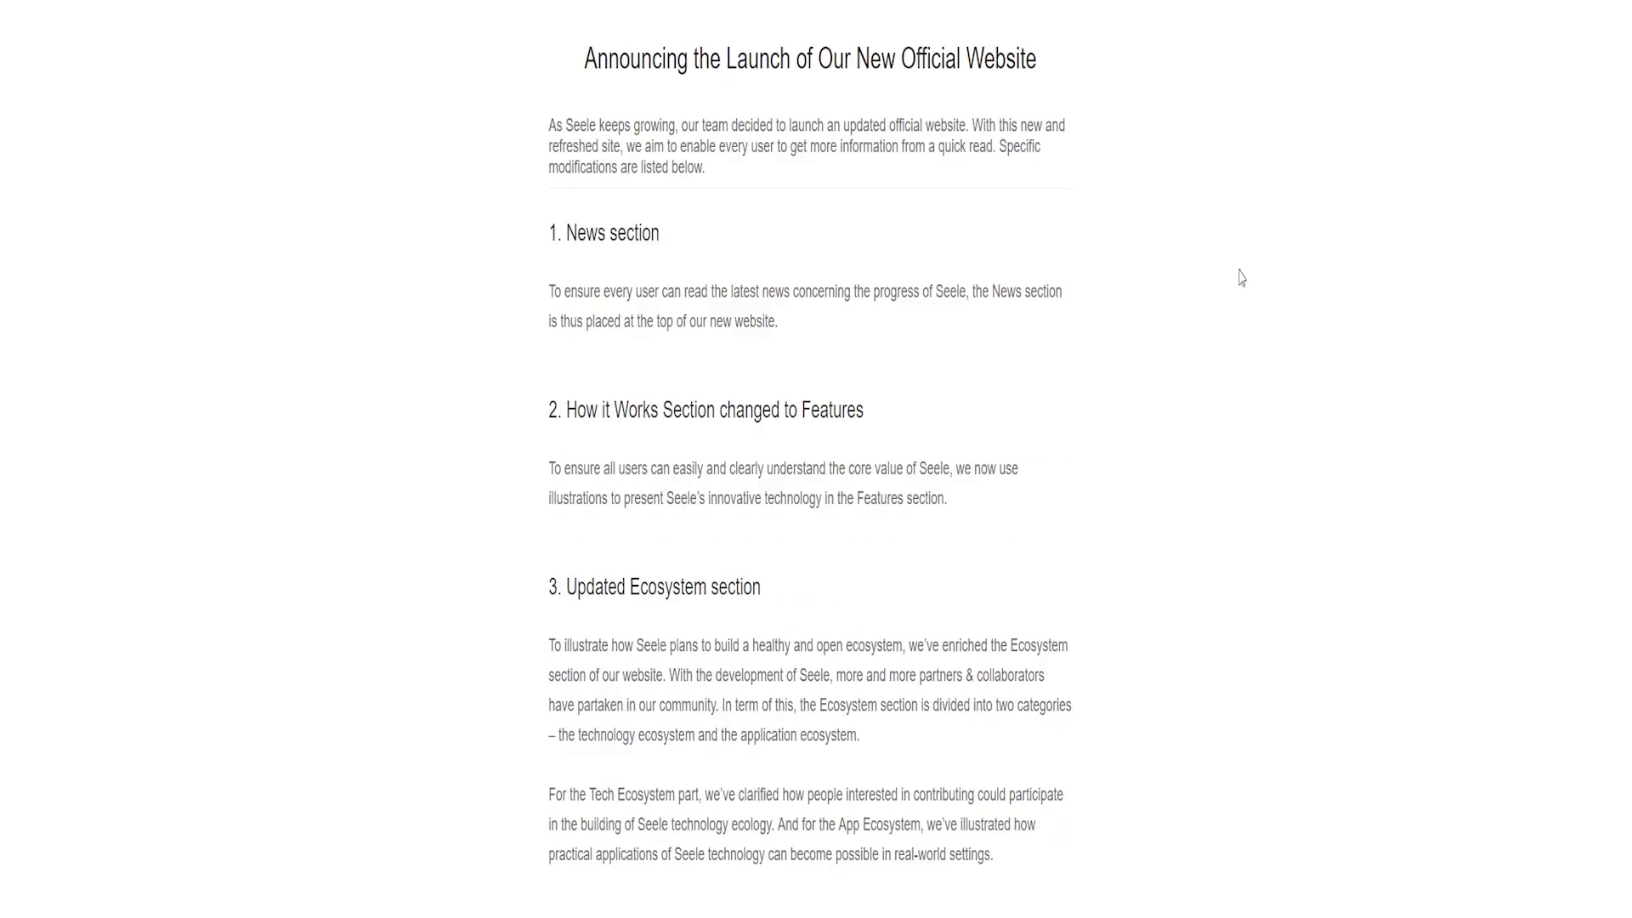
scroll(1231, 305, down, 3)
scroll(1228, 397, down, 1)
scroll(1229, 413, down, 3)
scroll(1226, 404, up, 5)
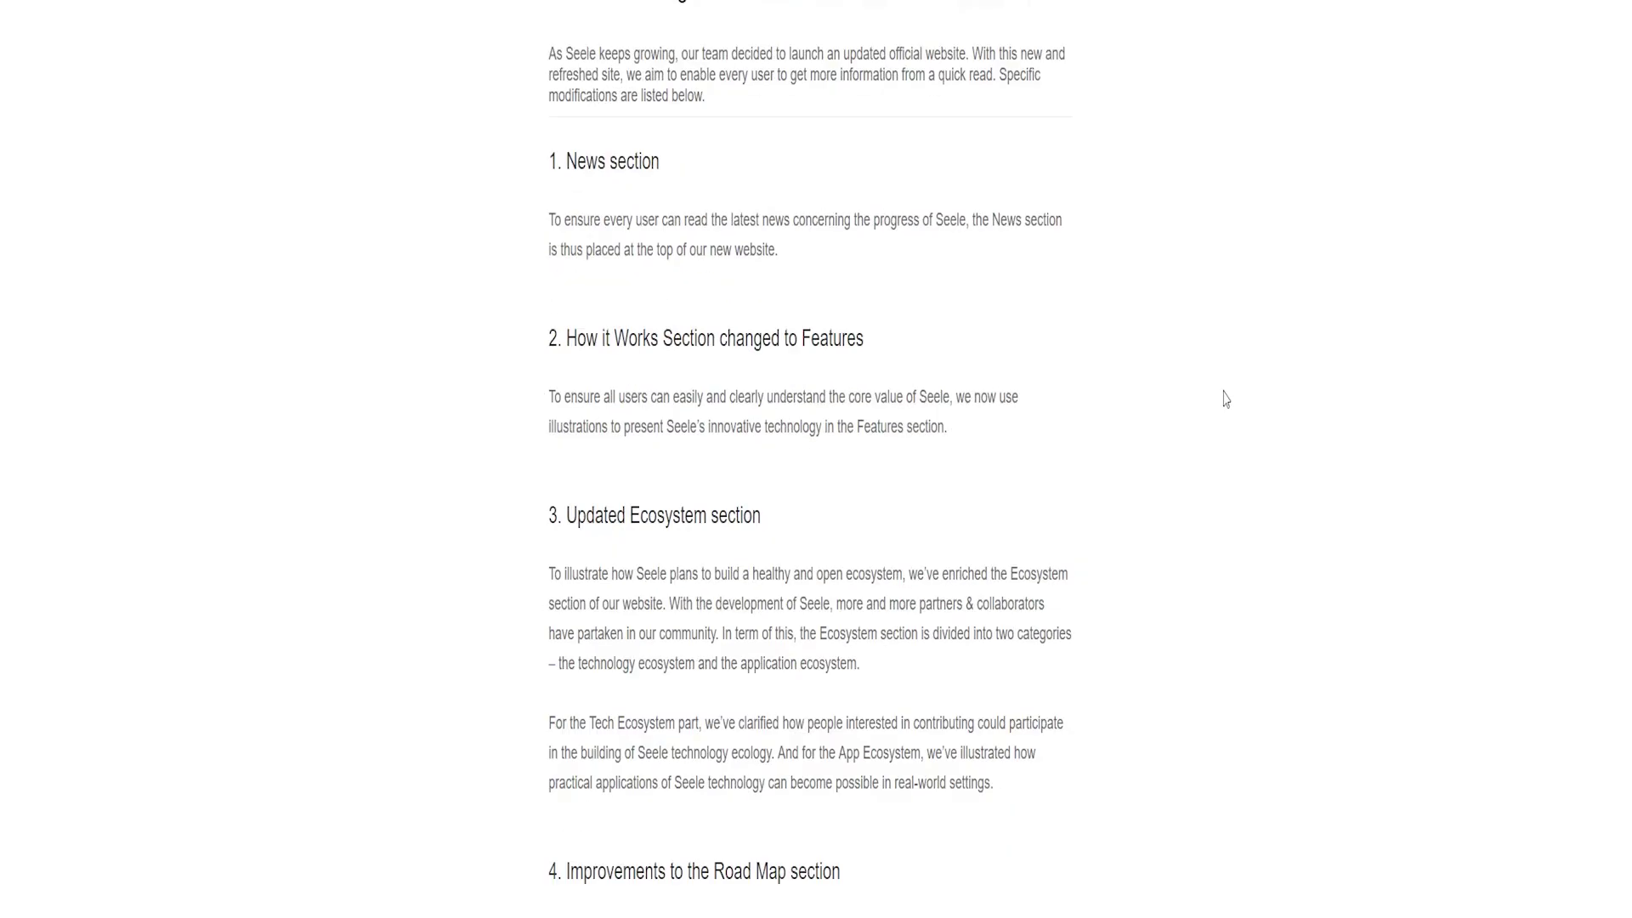
scroll(1195, 397, up, 2)
click(528, 54)
scroll(1239, 343, down, 3)
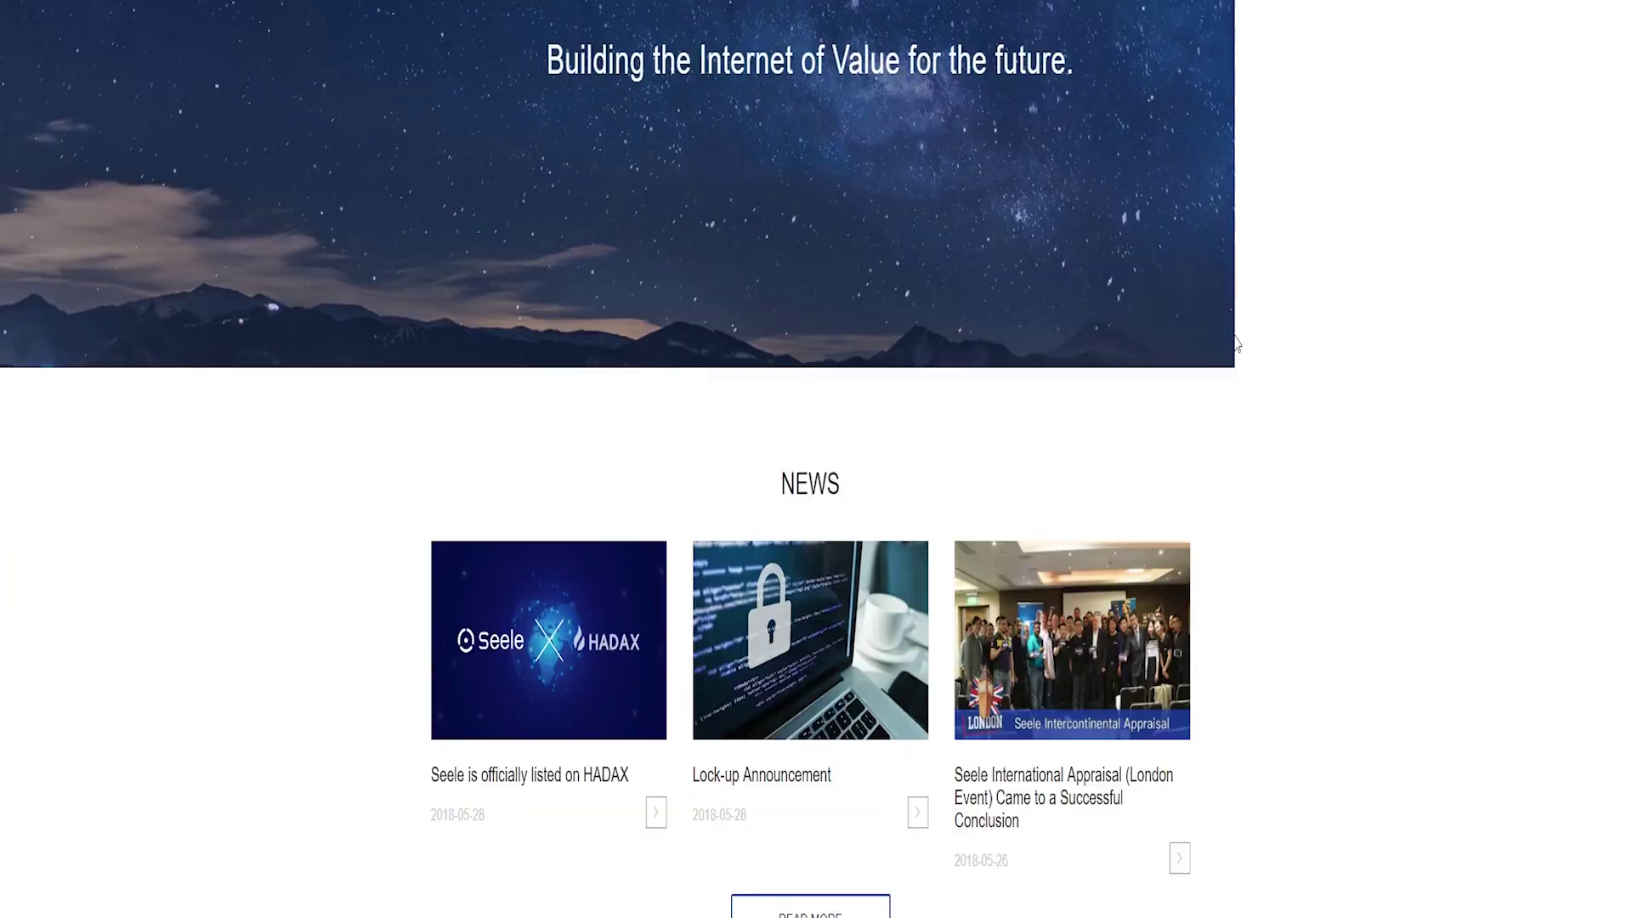
scroll(1230, 346, down, 1)
scroll(1224, 343, down, 1)
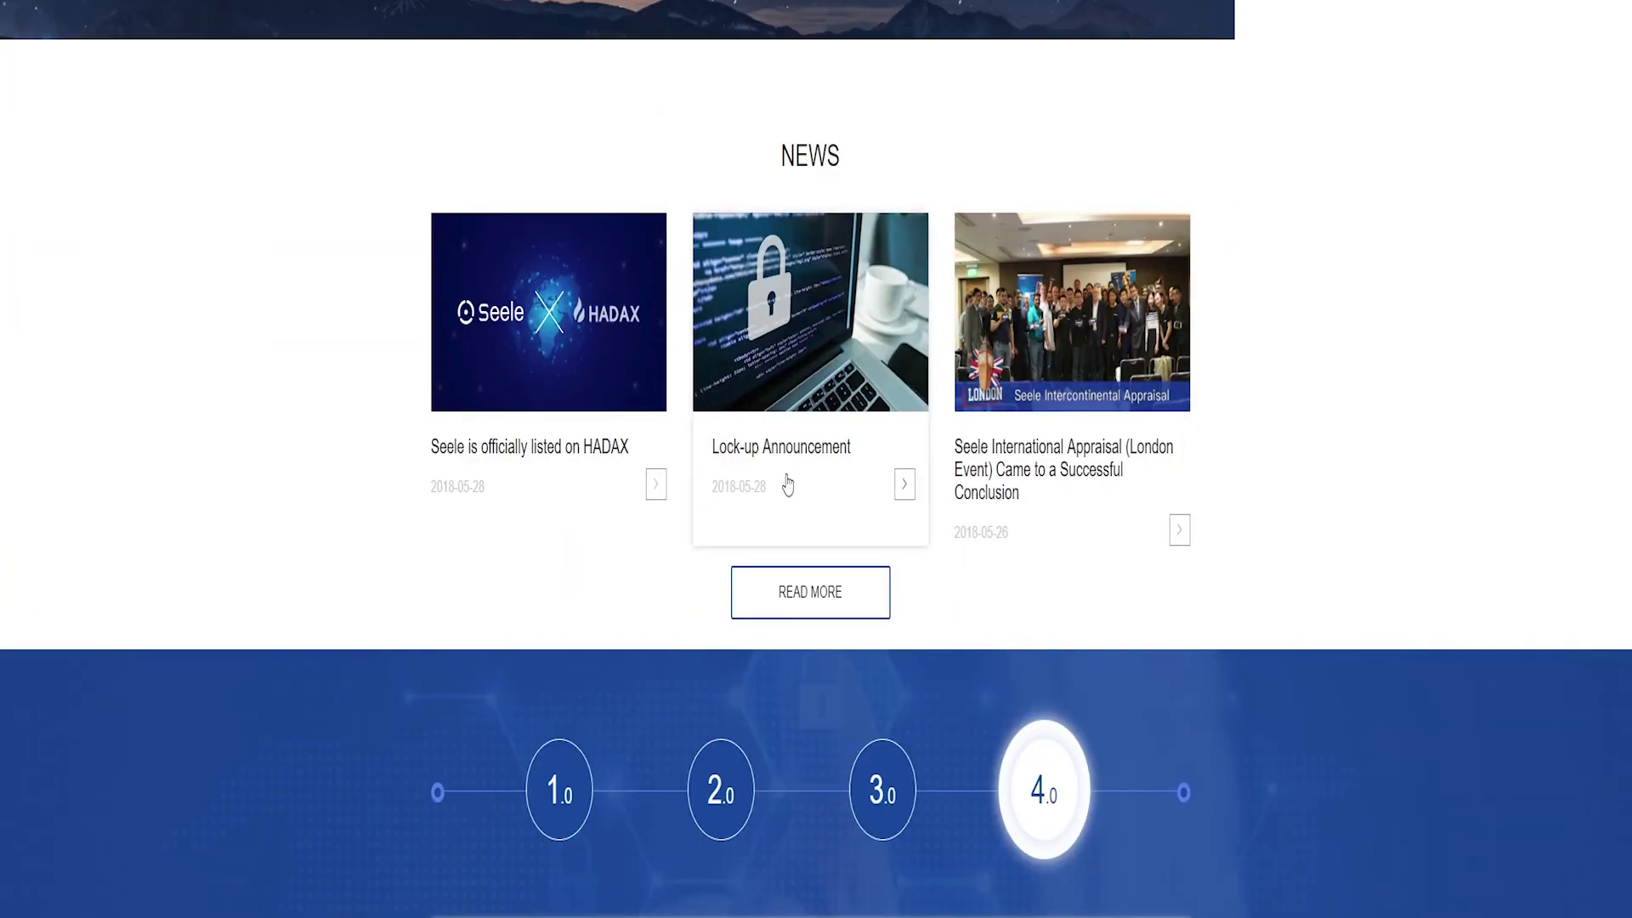
right_click(608, 456)
click(577, 457)
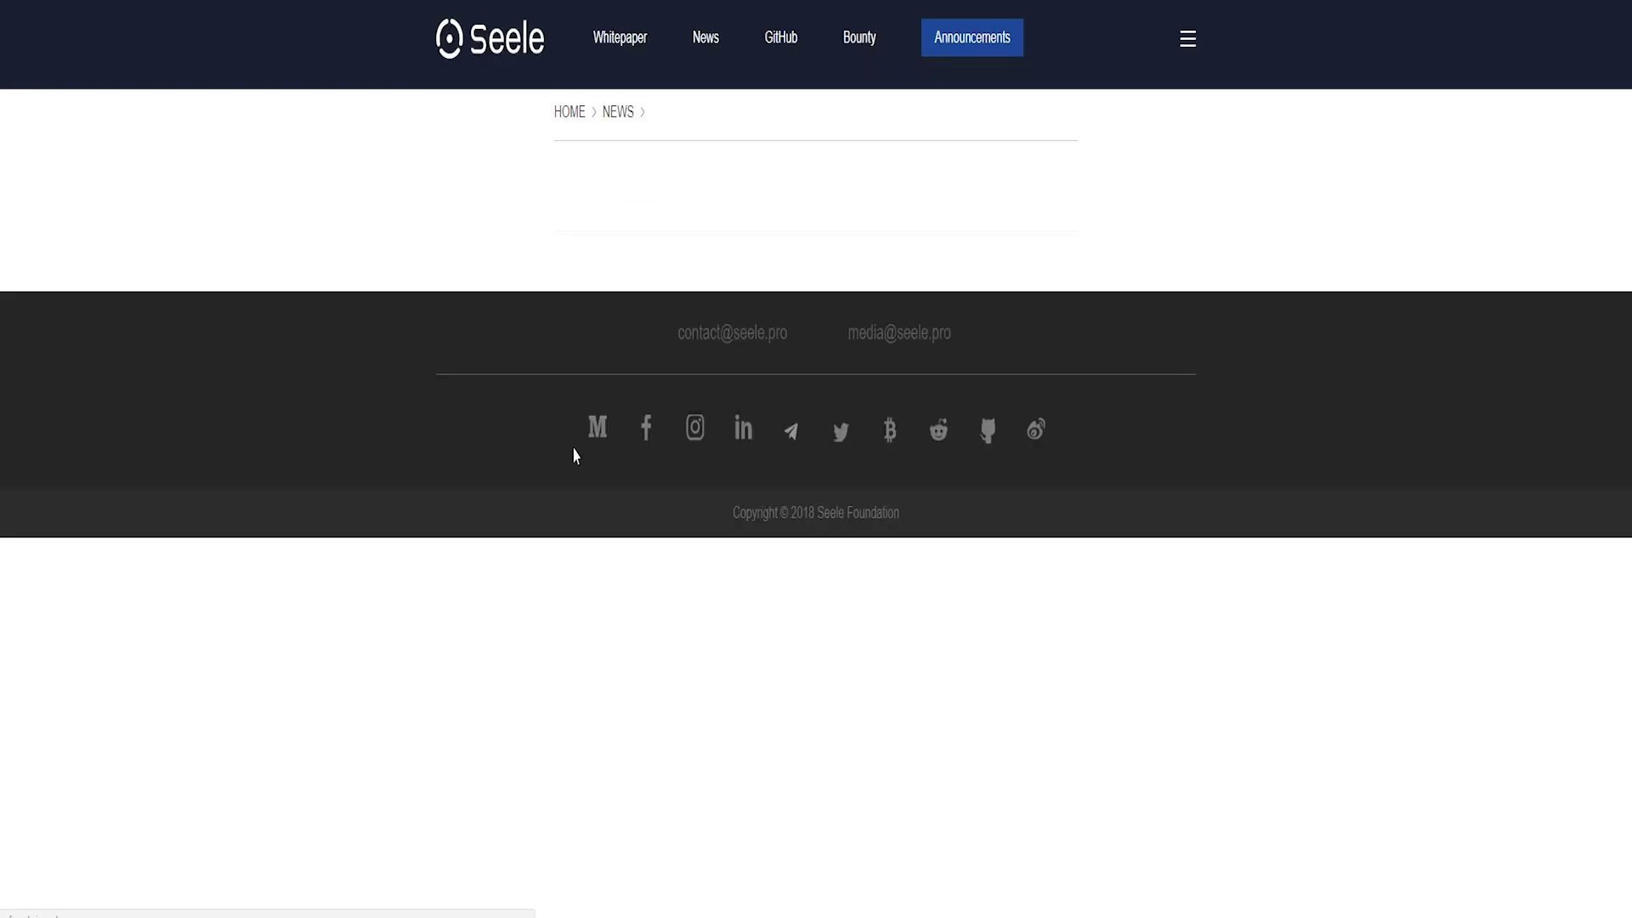
scroll(1042, 401, down, 5)
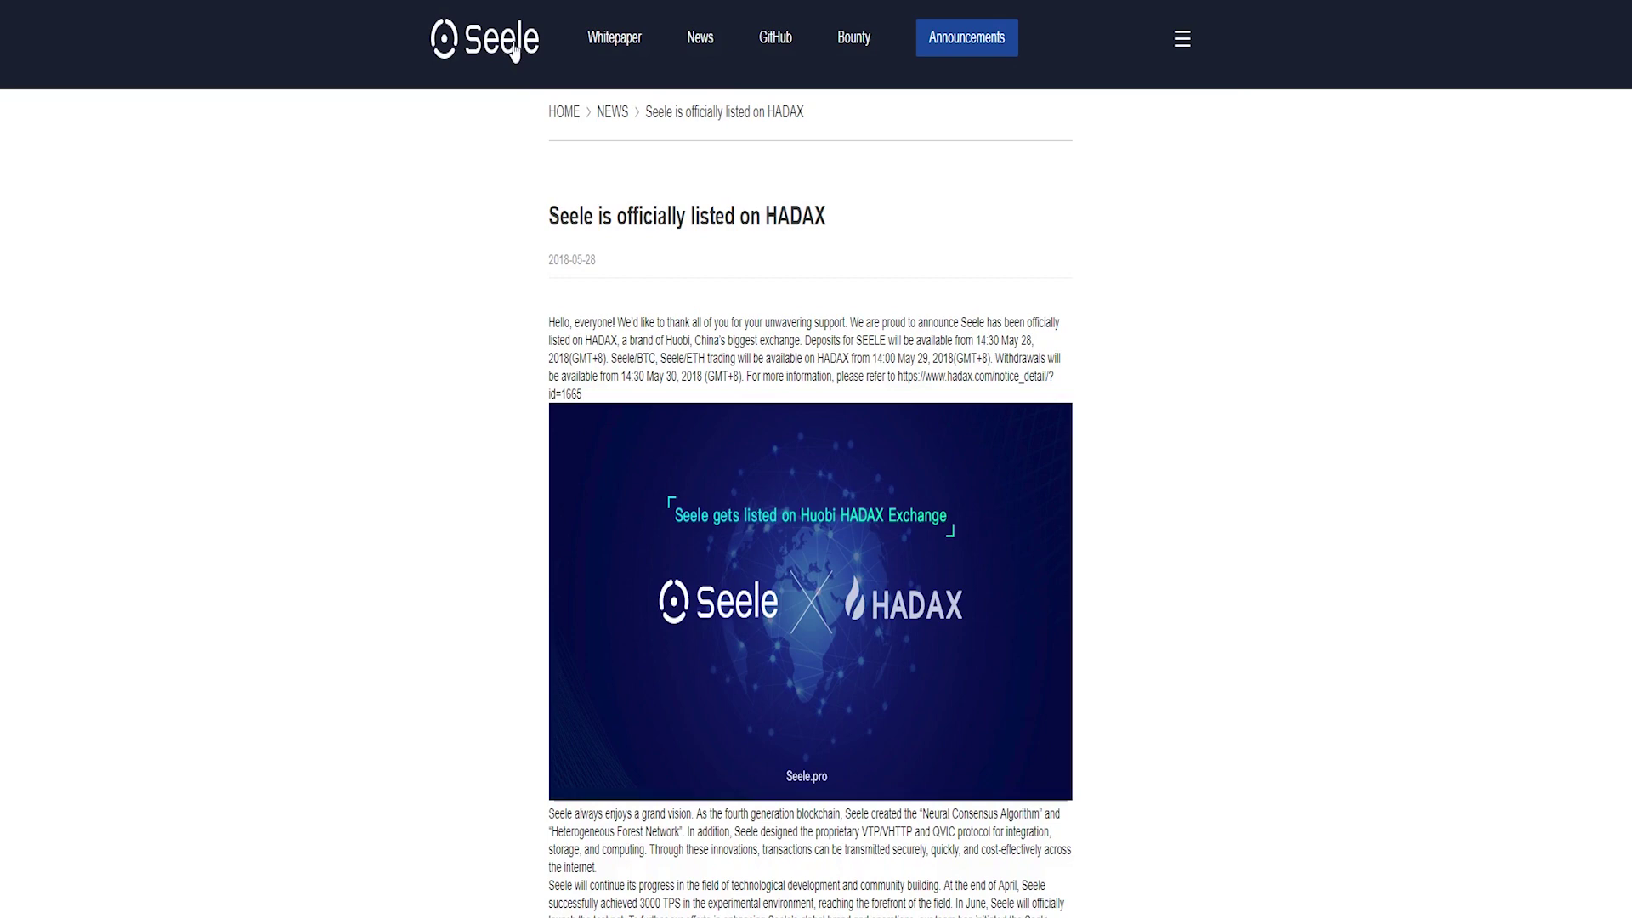
key(alt+Left)
scroll(1220, 379, down, 4)
scroll(1217, 394, down, 2)
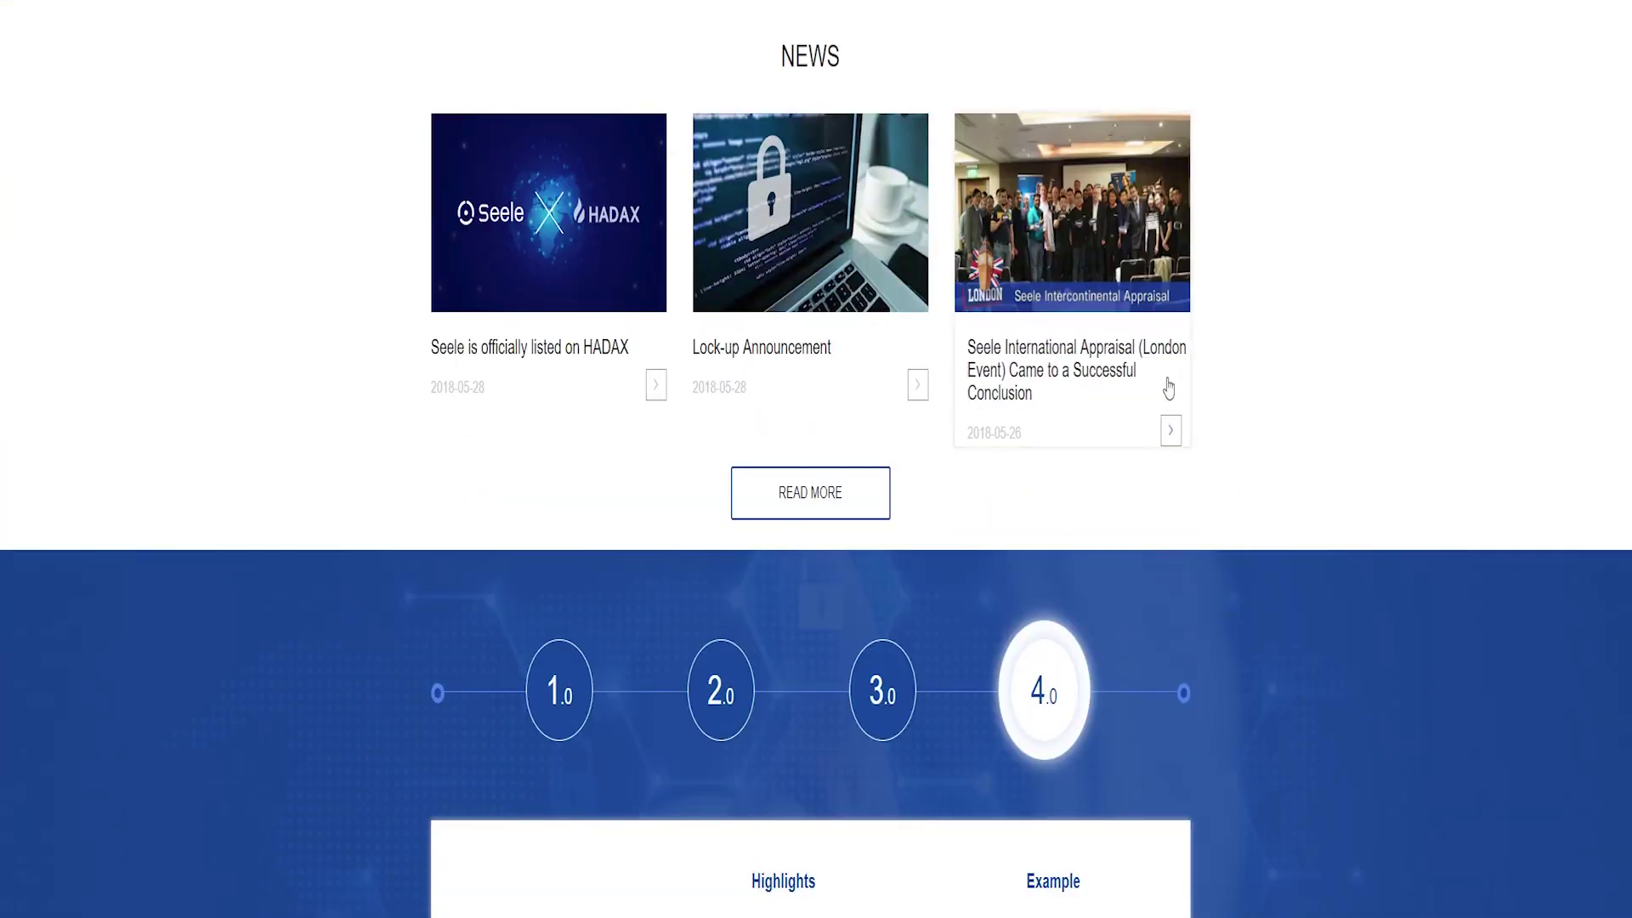
click(1143, 384)
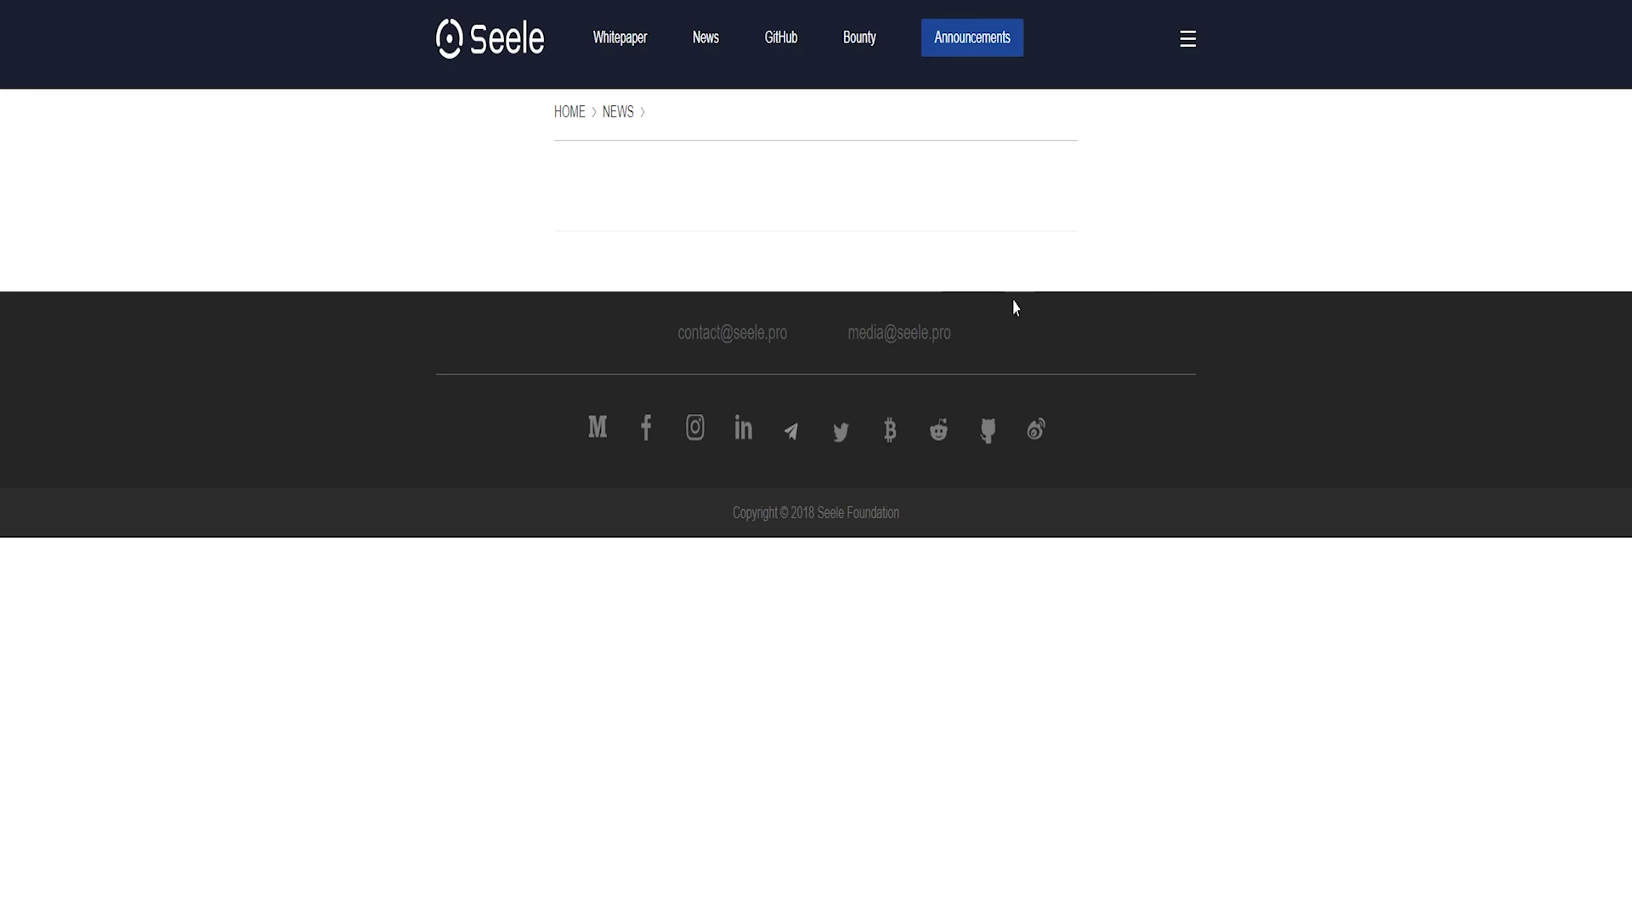
click(540, 40)
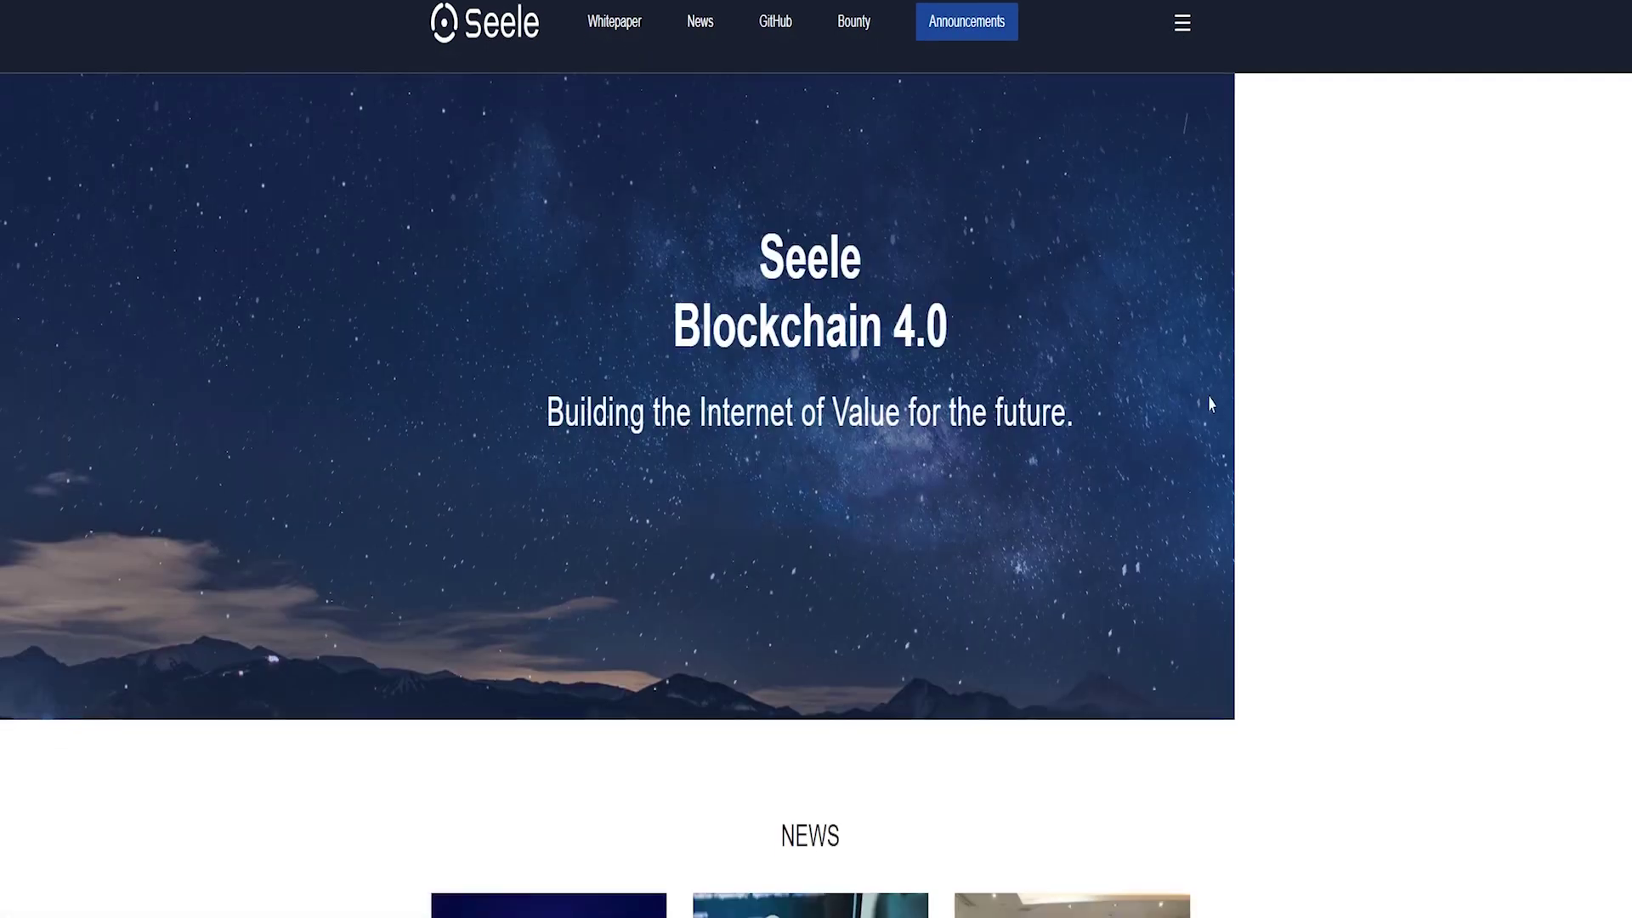
scroll(1119, 232, down, 5)
scroll(1120, 232, down, 2)
scroll(1122, 248, down, 2)
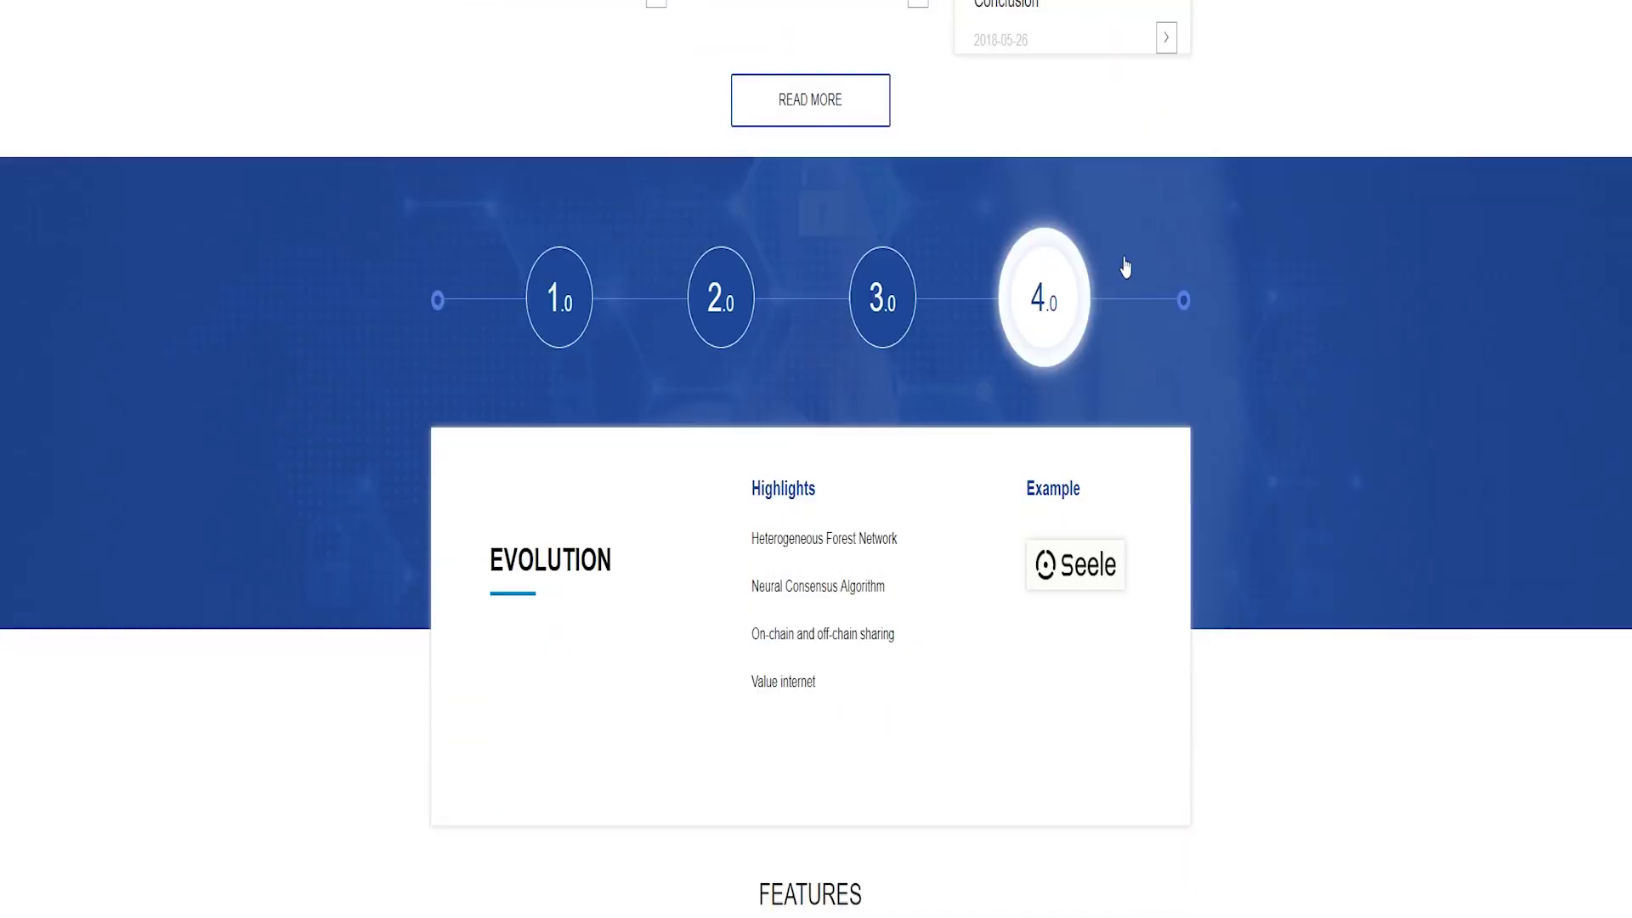
click(543, 315)
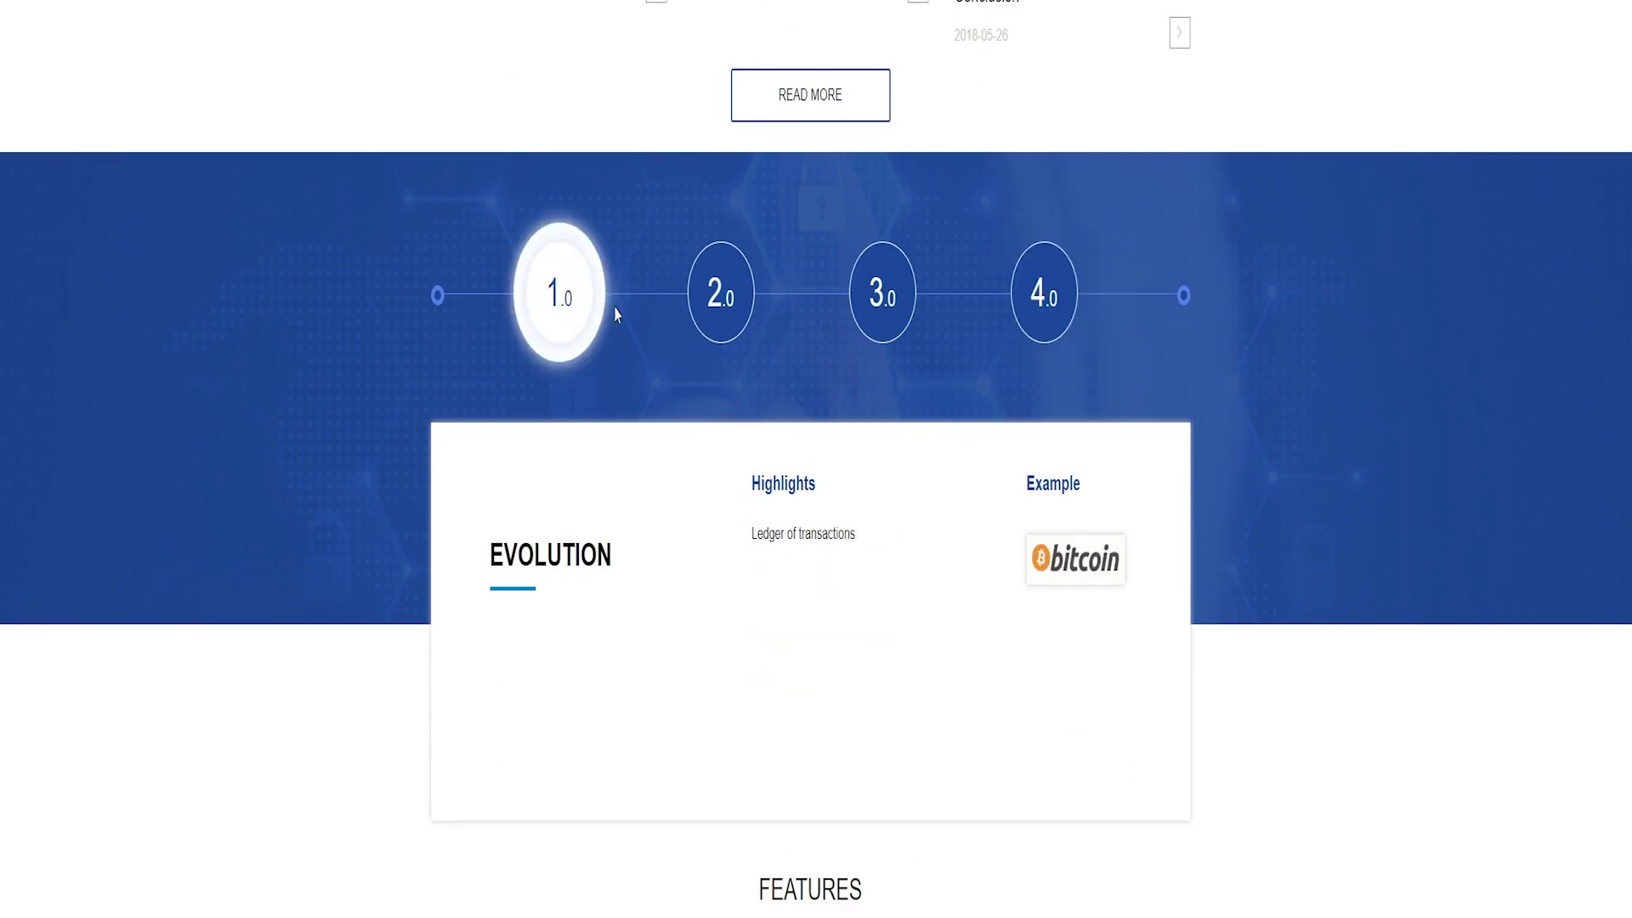
click(696, 315)
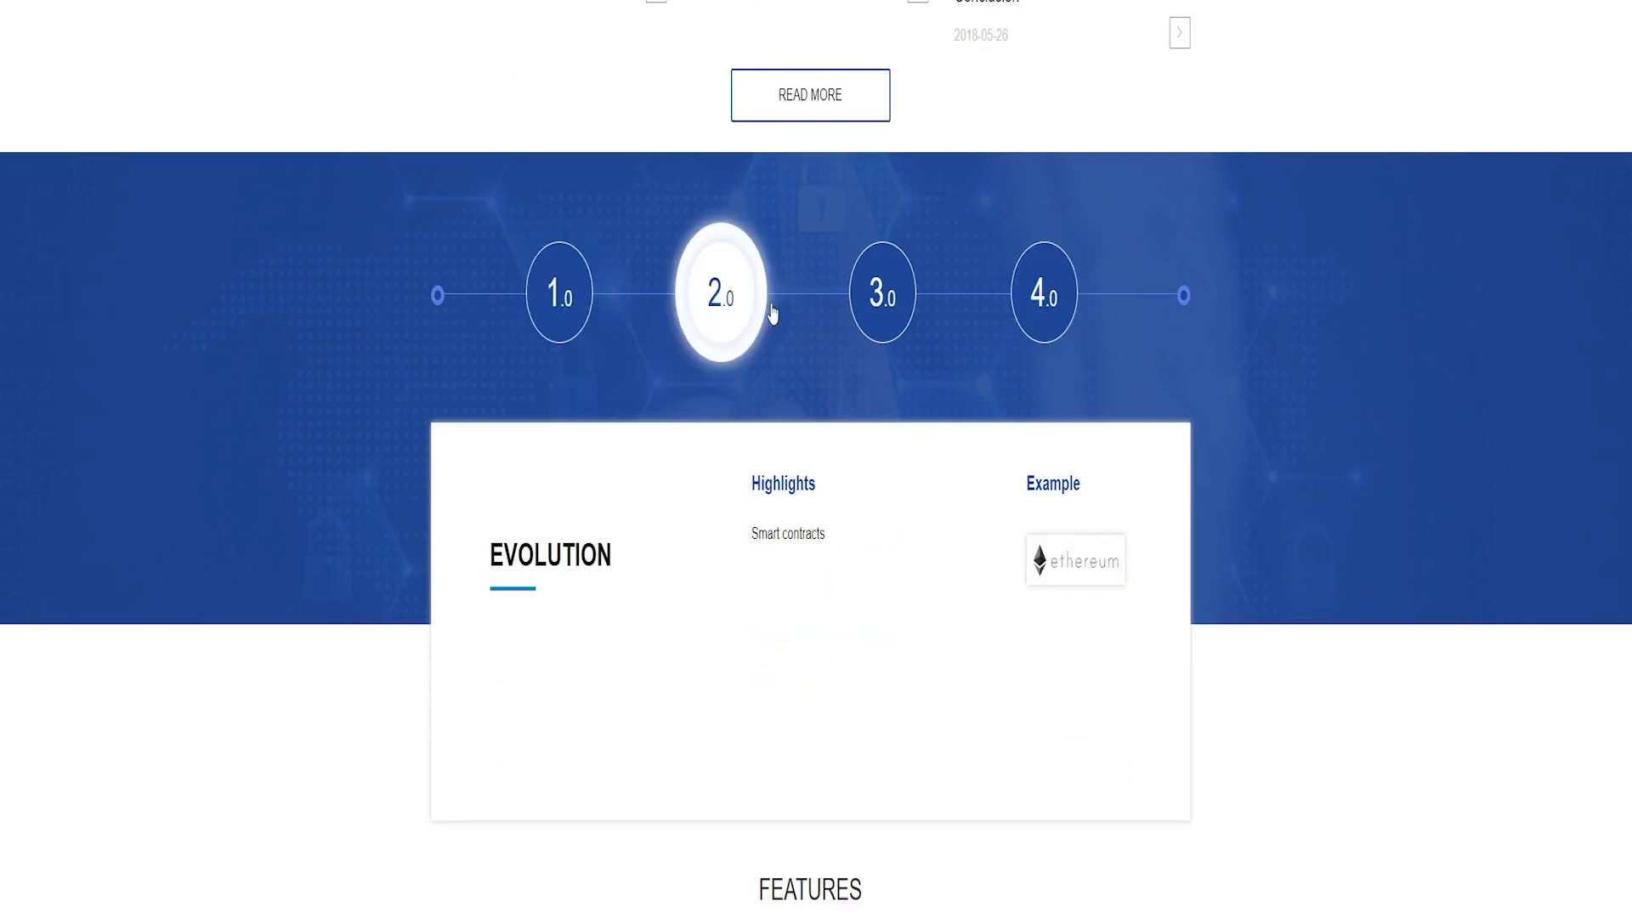
click(882, 304)
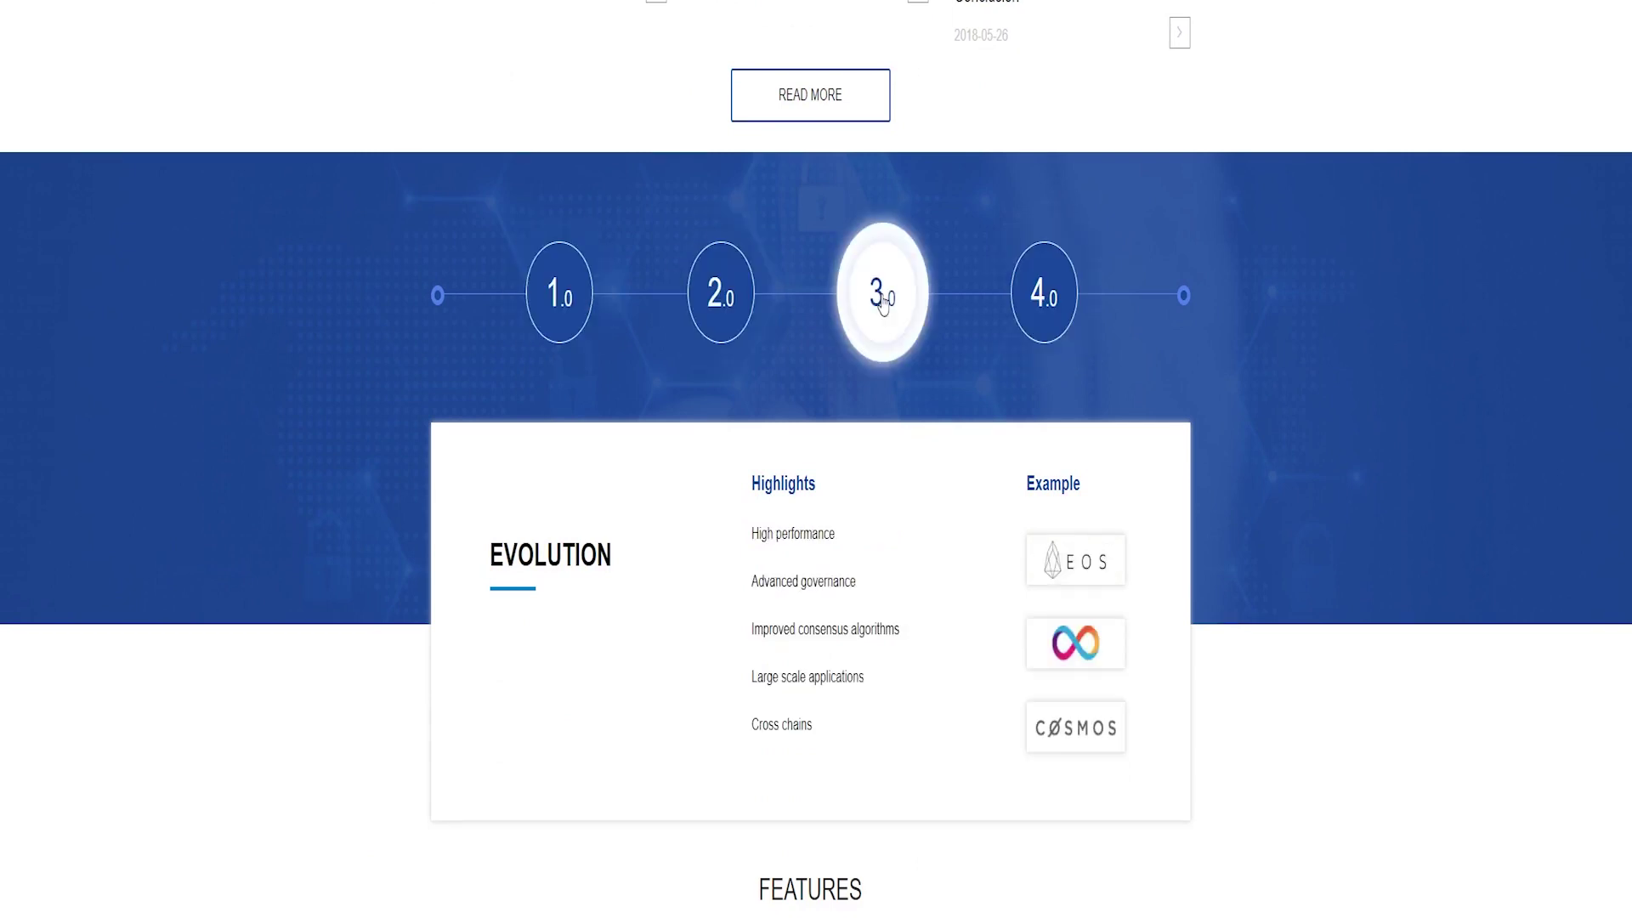
click(1060, 315)
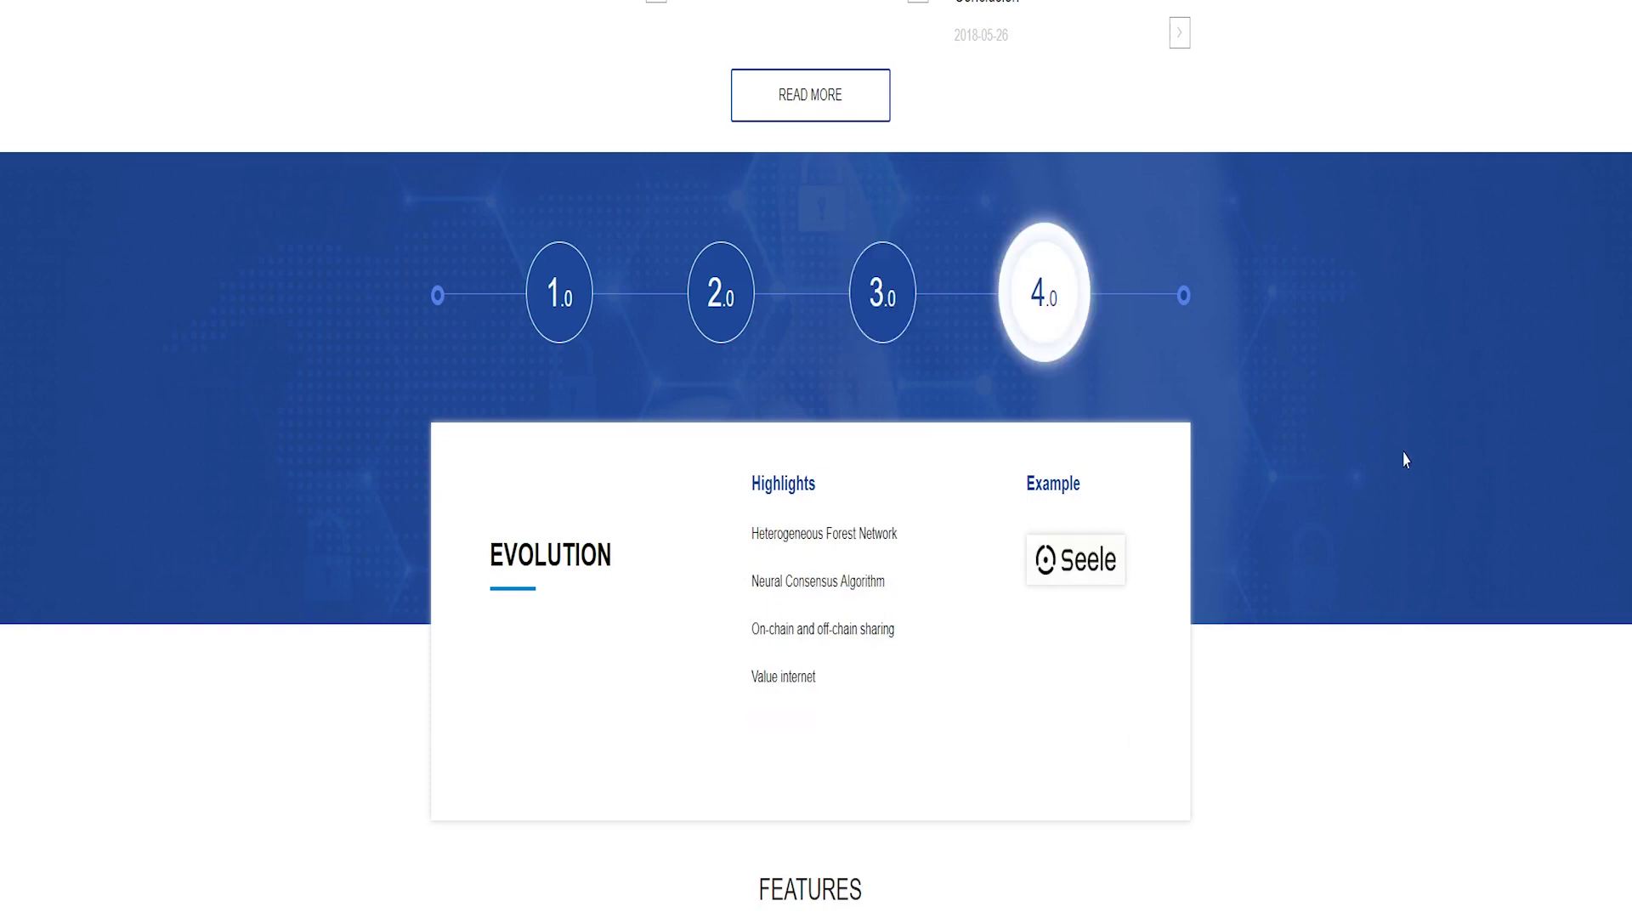
scroll(1401, 471, down, 5)
scroll(787, 336, down, 2)
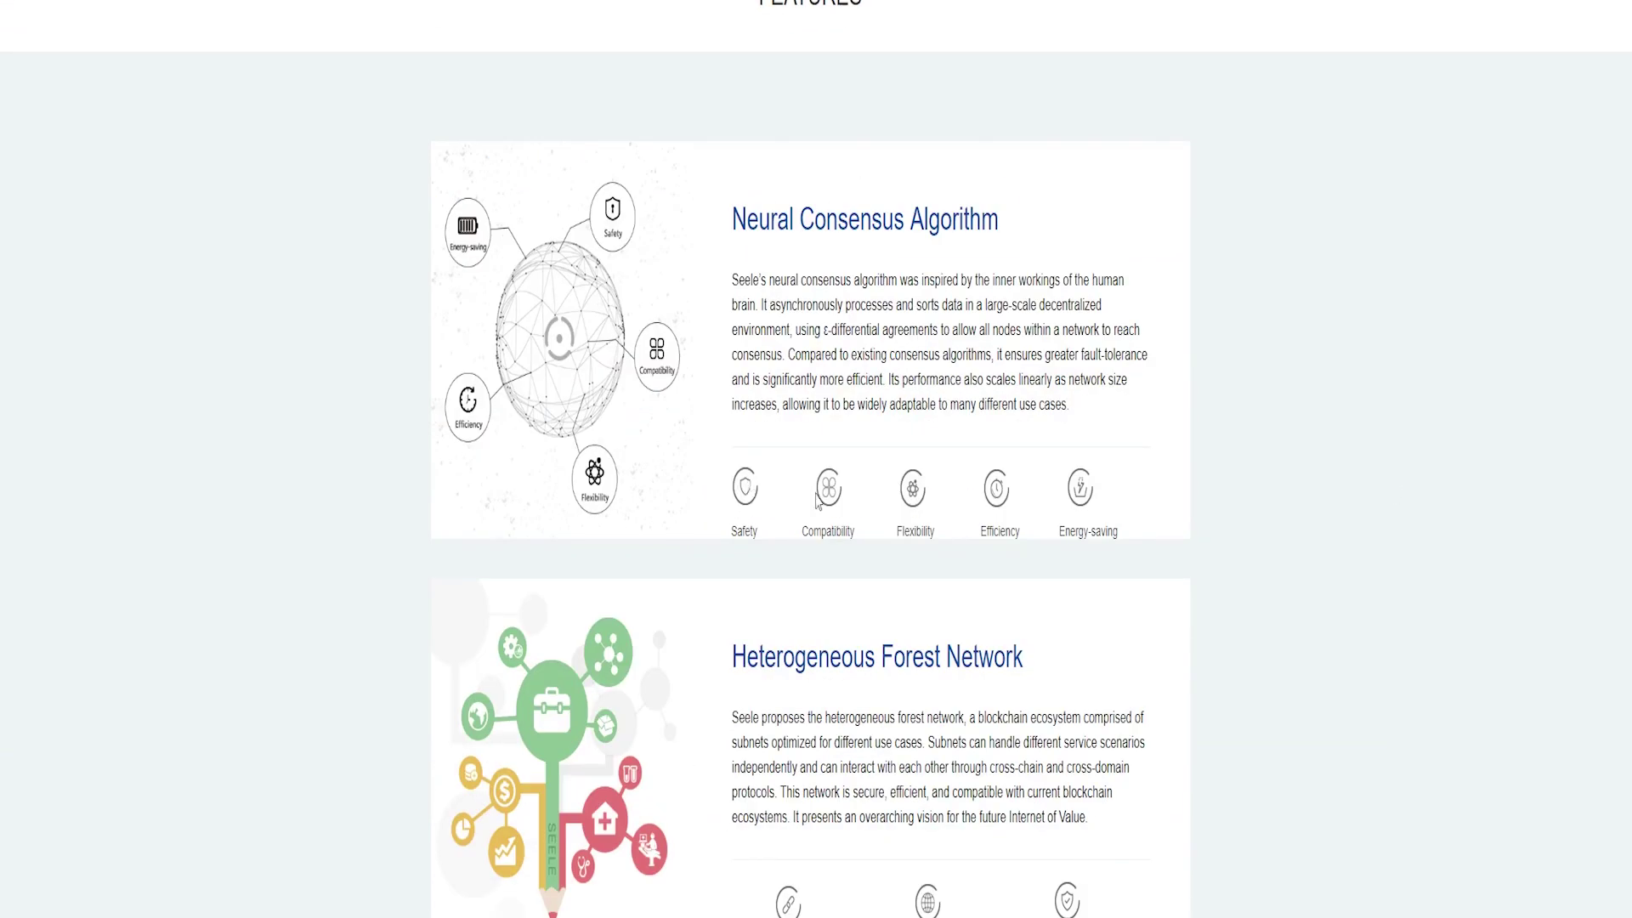
scroll(1104, 486, down, 4)
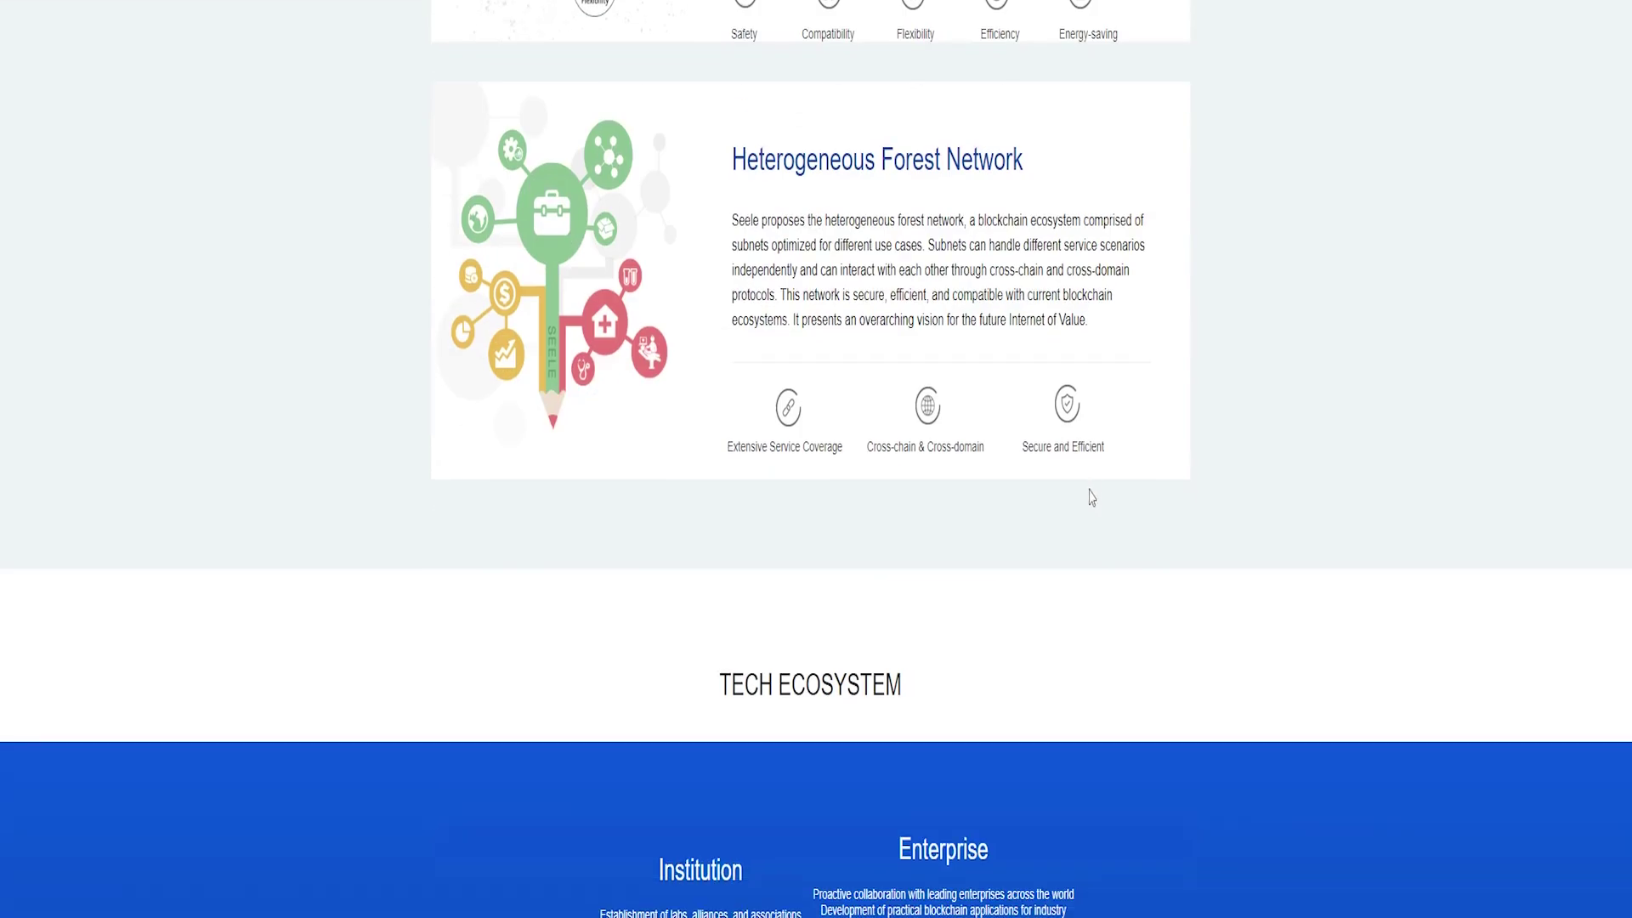
scroll(1088, 497, down, 3)
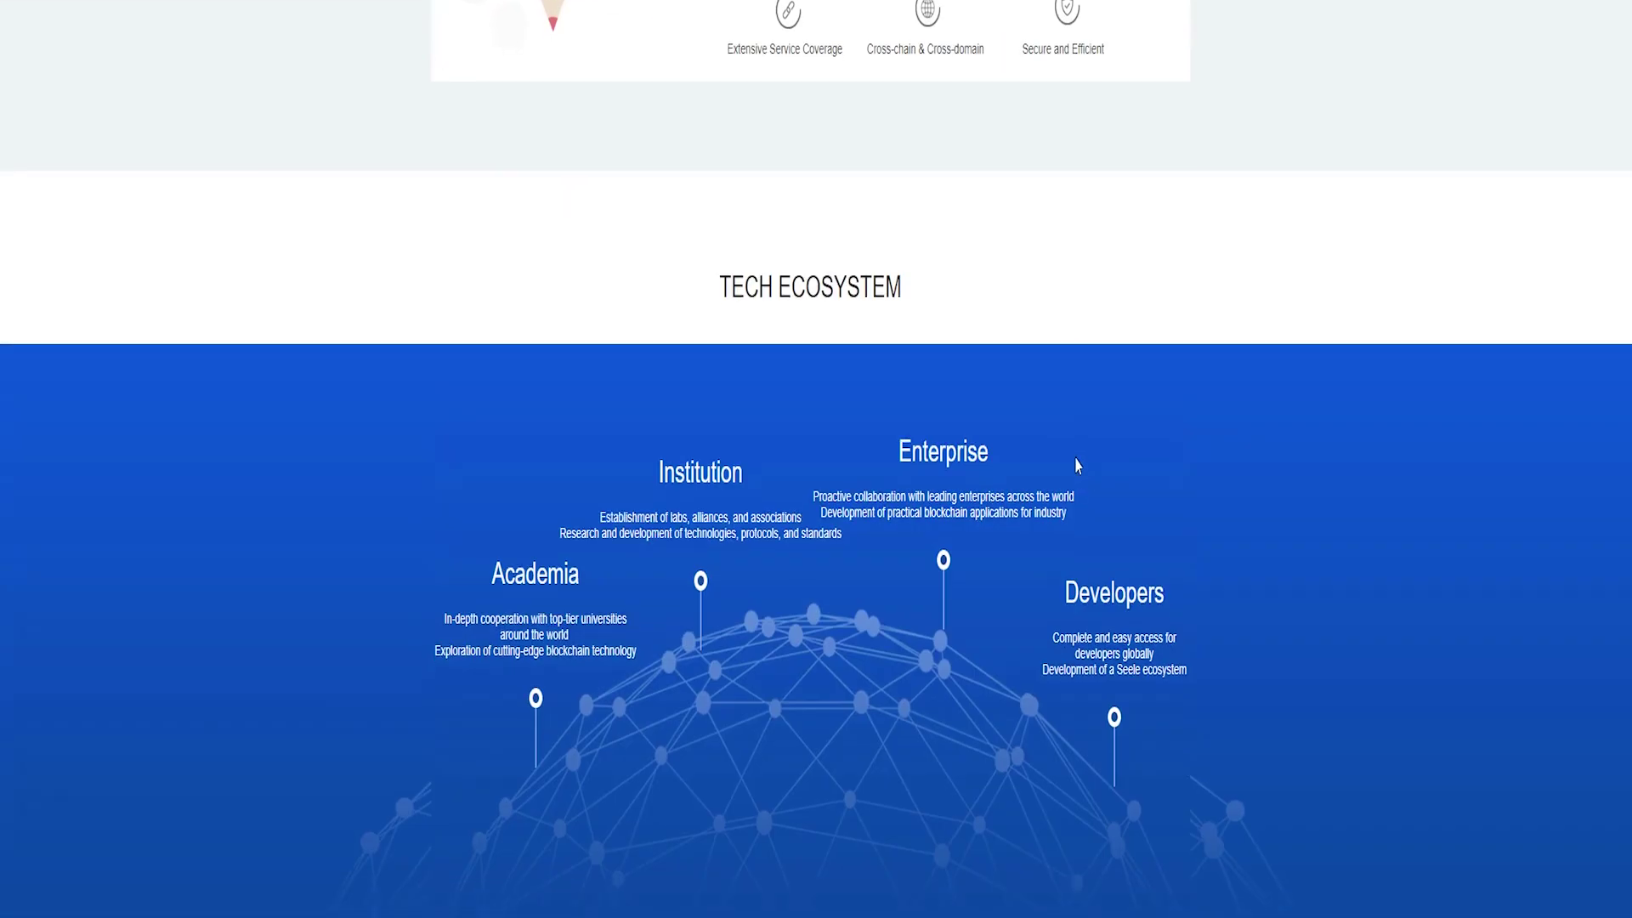
scroll(1072, 465, down, 2)
scroll(1049, 468, down, 3)
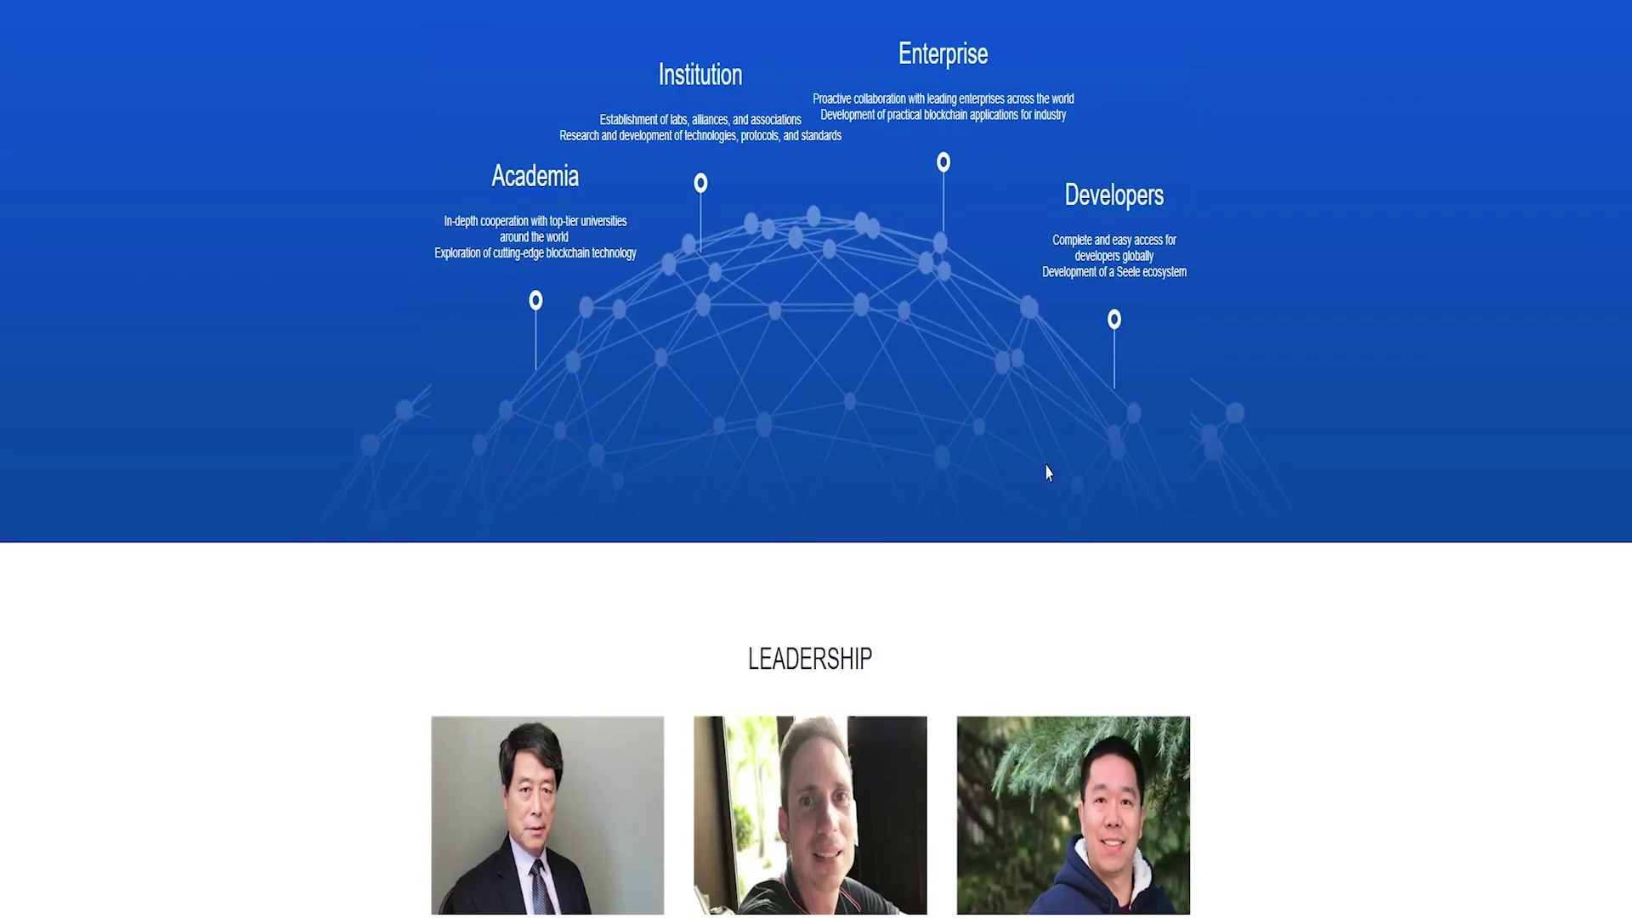
scroll(864, 429, down, 2)
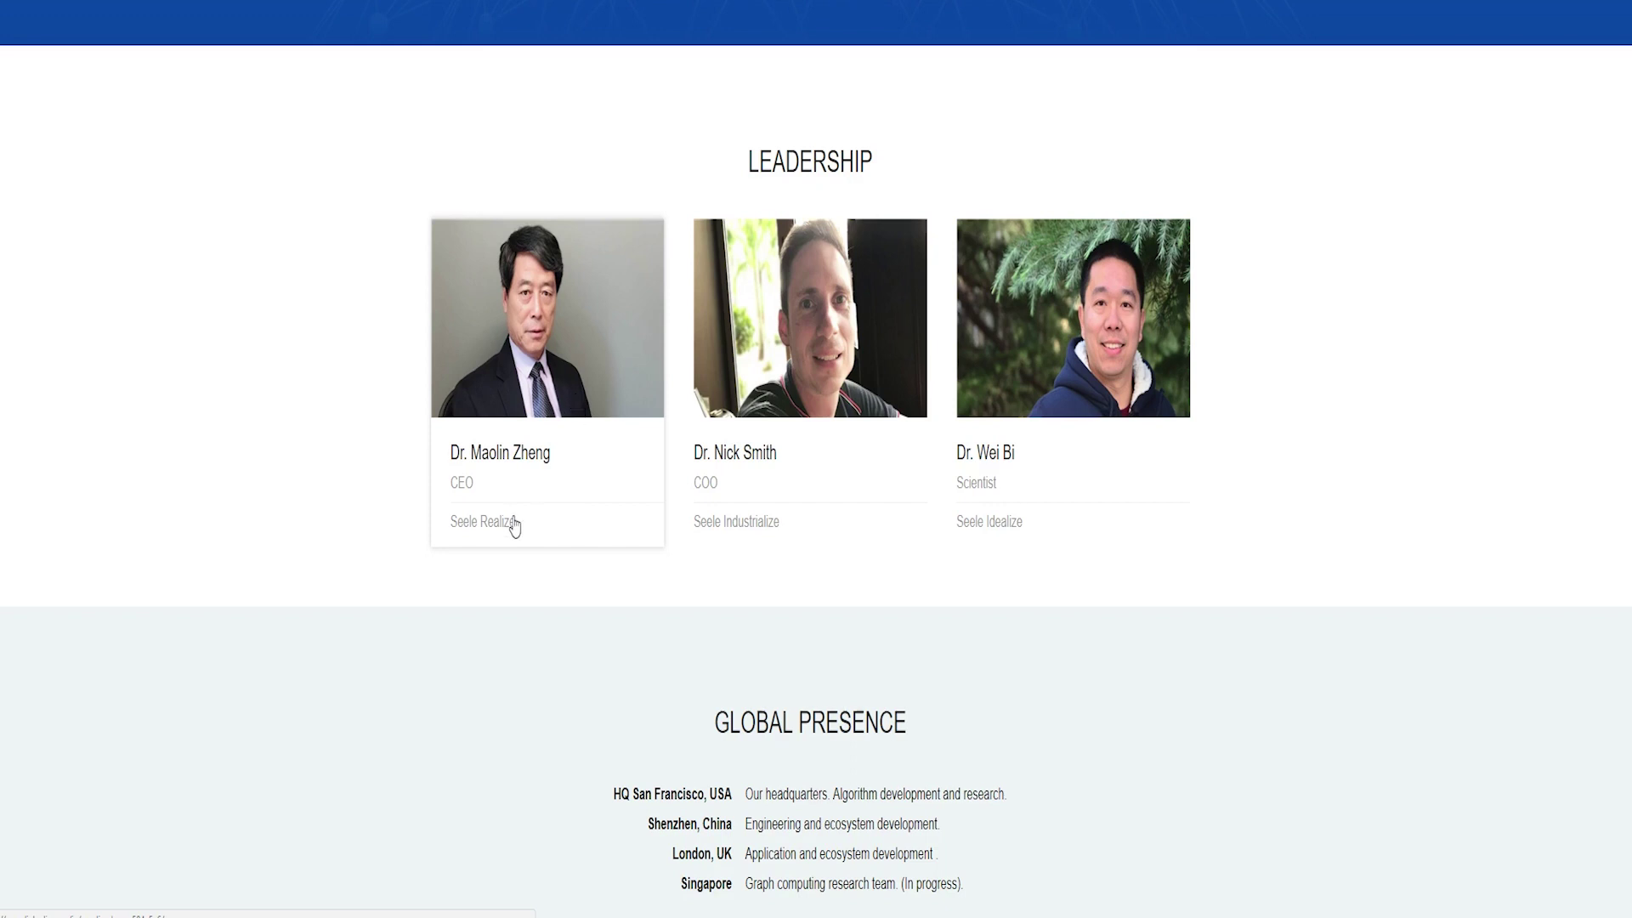
scroll(535, 516, down, 2)
scroll(823, 477, down, 2)
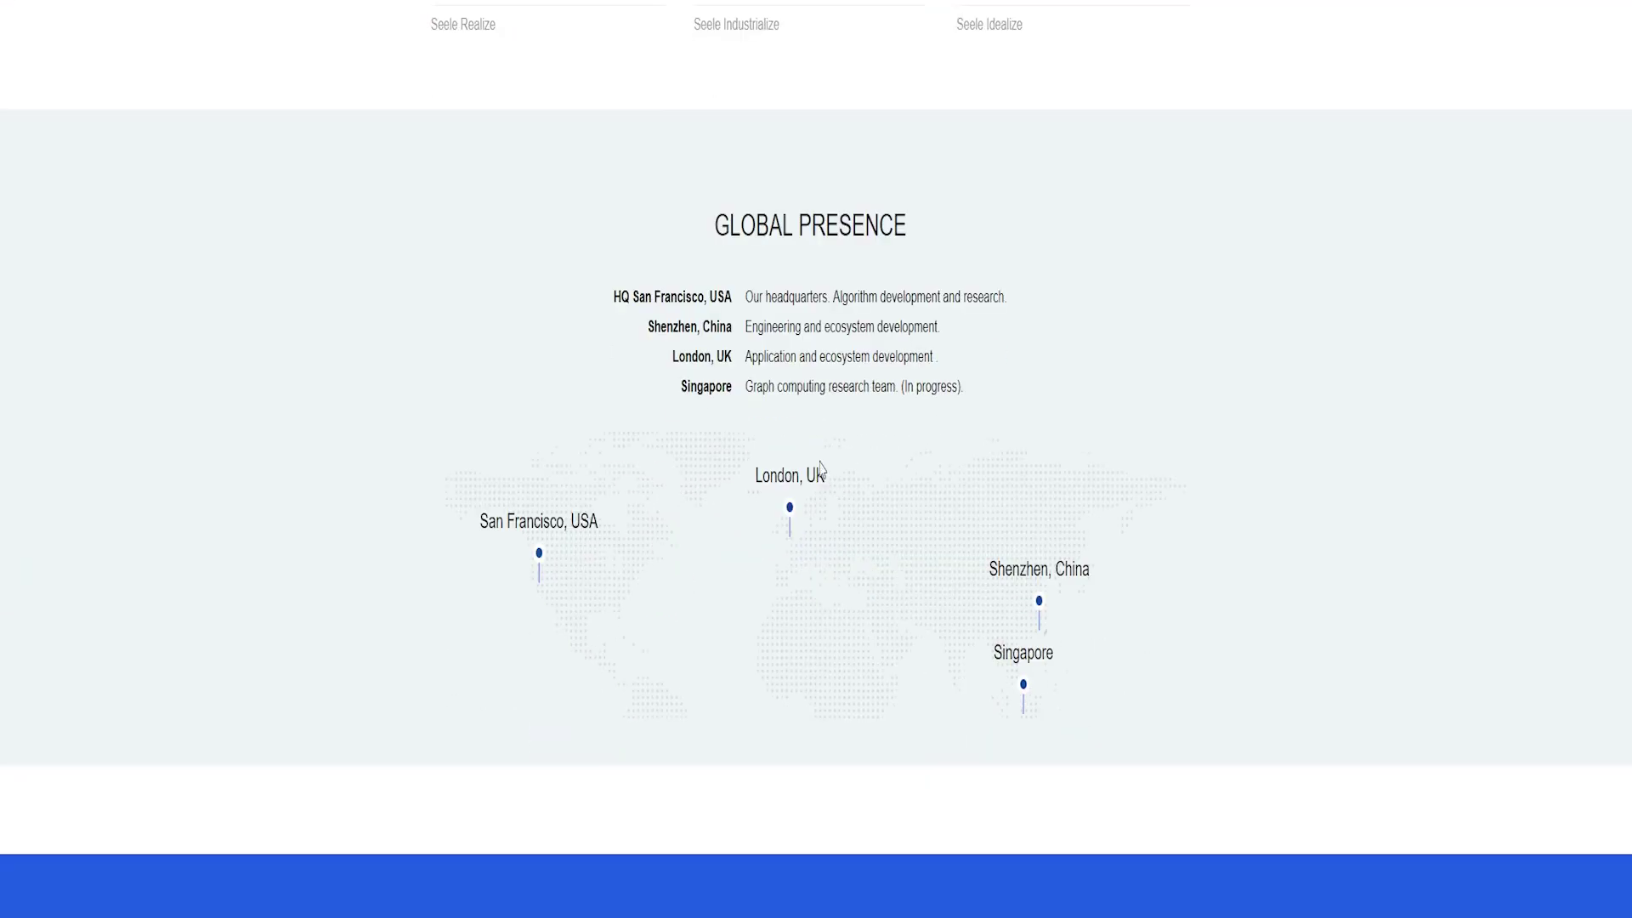
scroll(548, 556, down, 1)
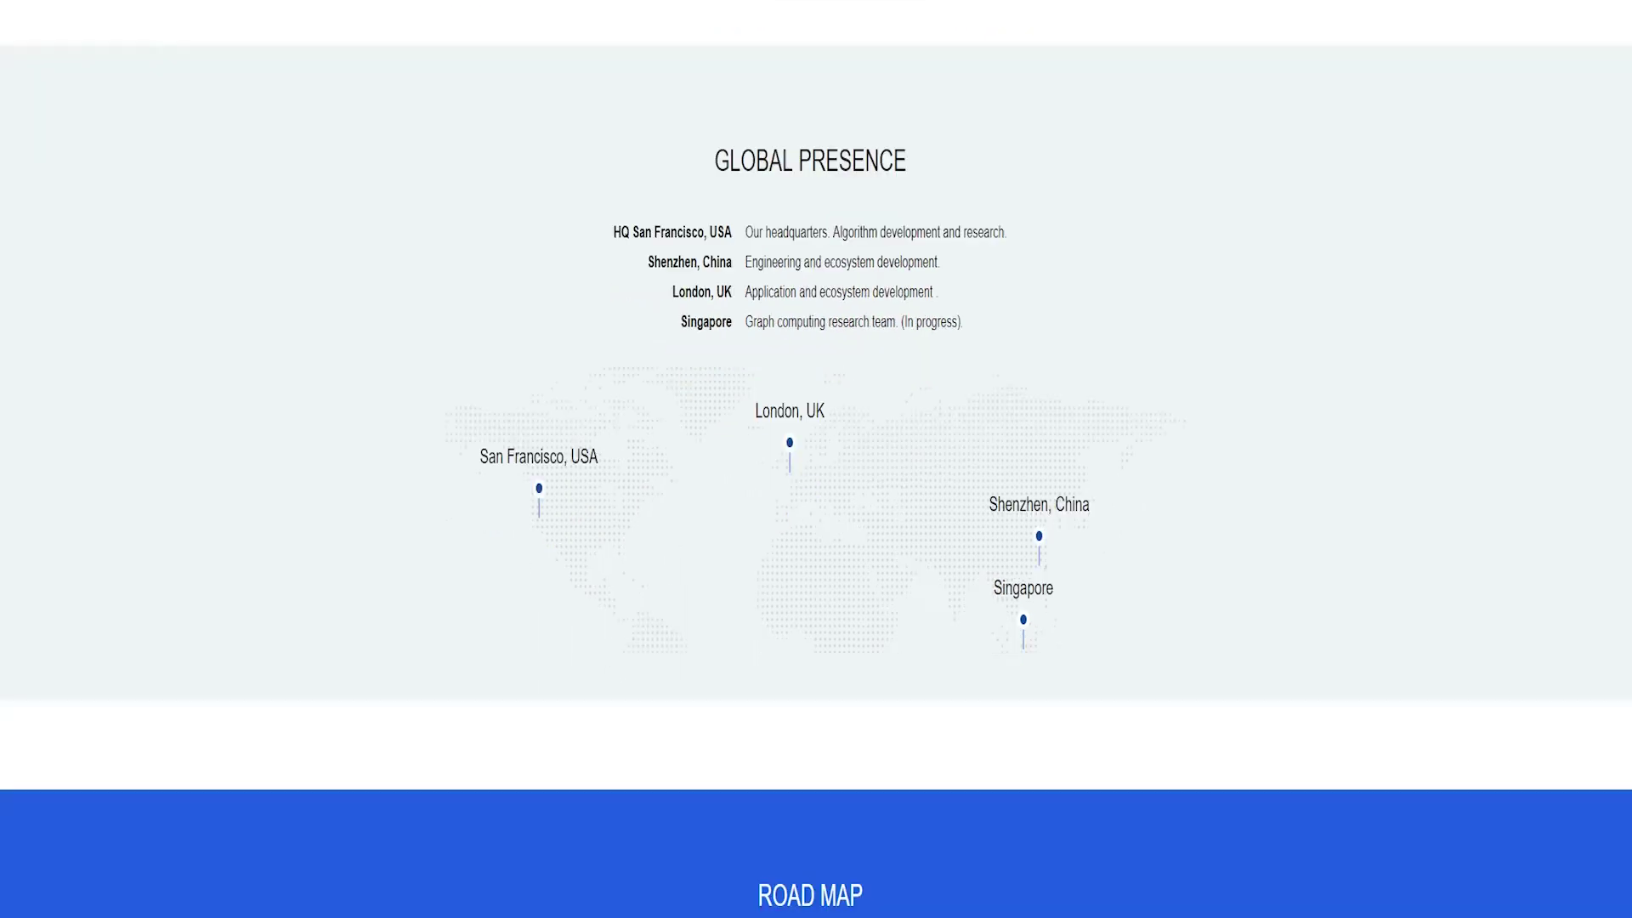
scroll(1026, 528, down, 3)
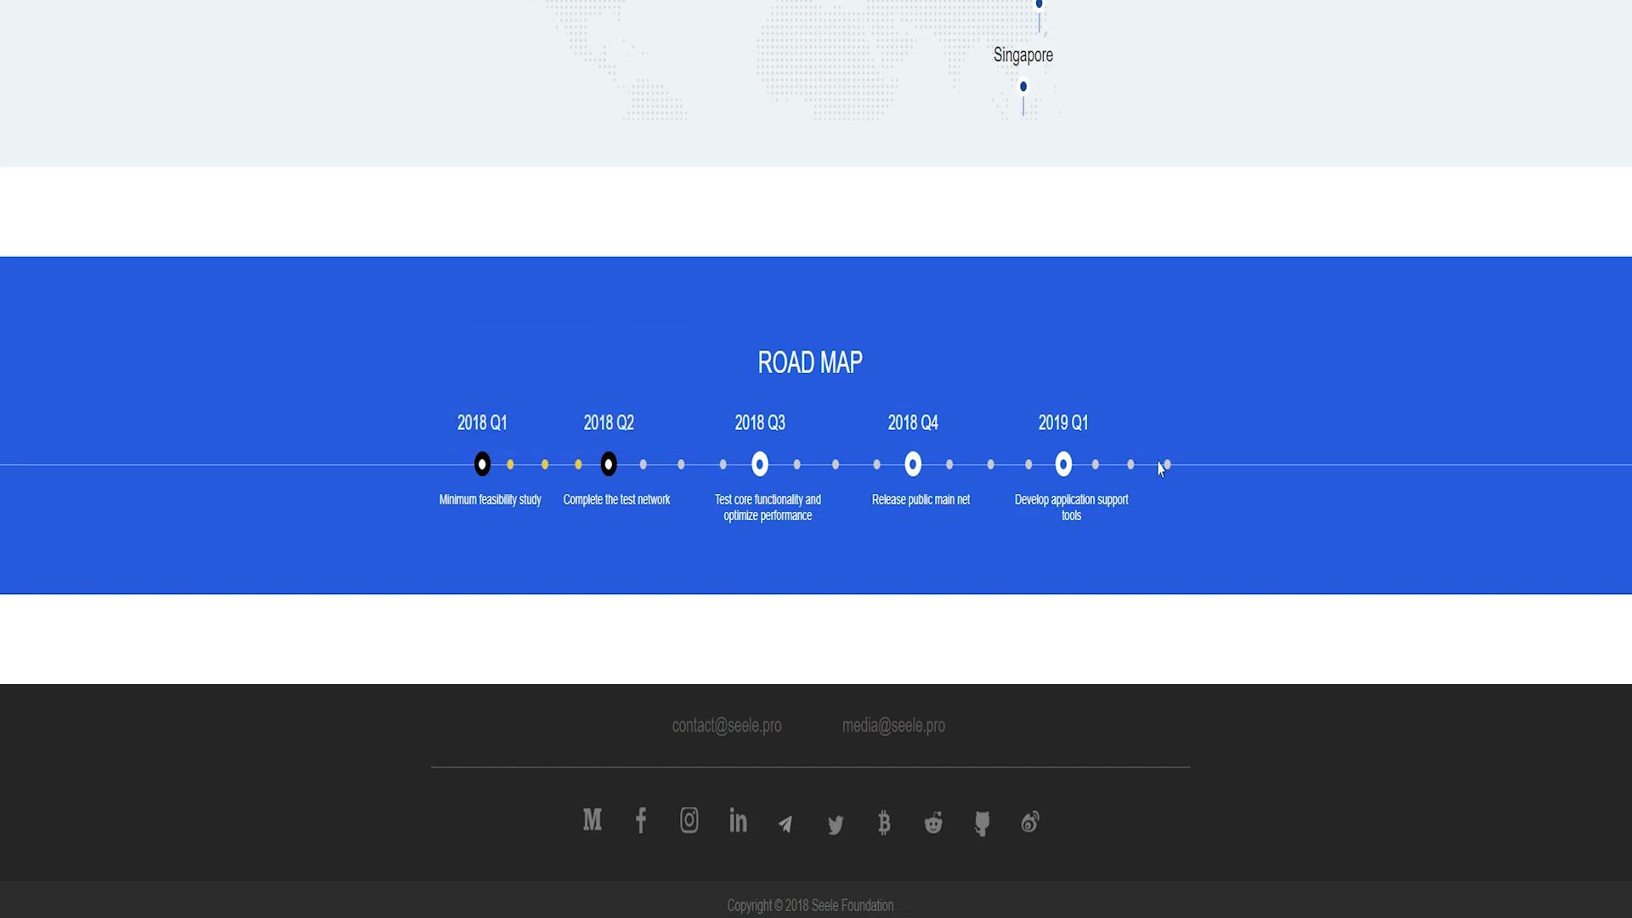
scroll(1186, 457, up, 1)
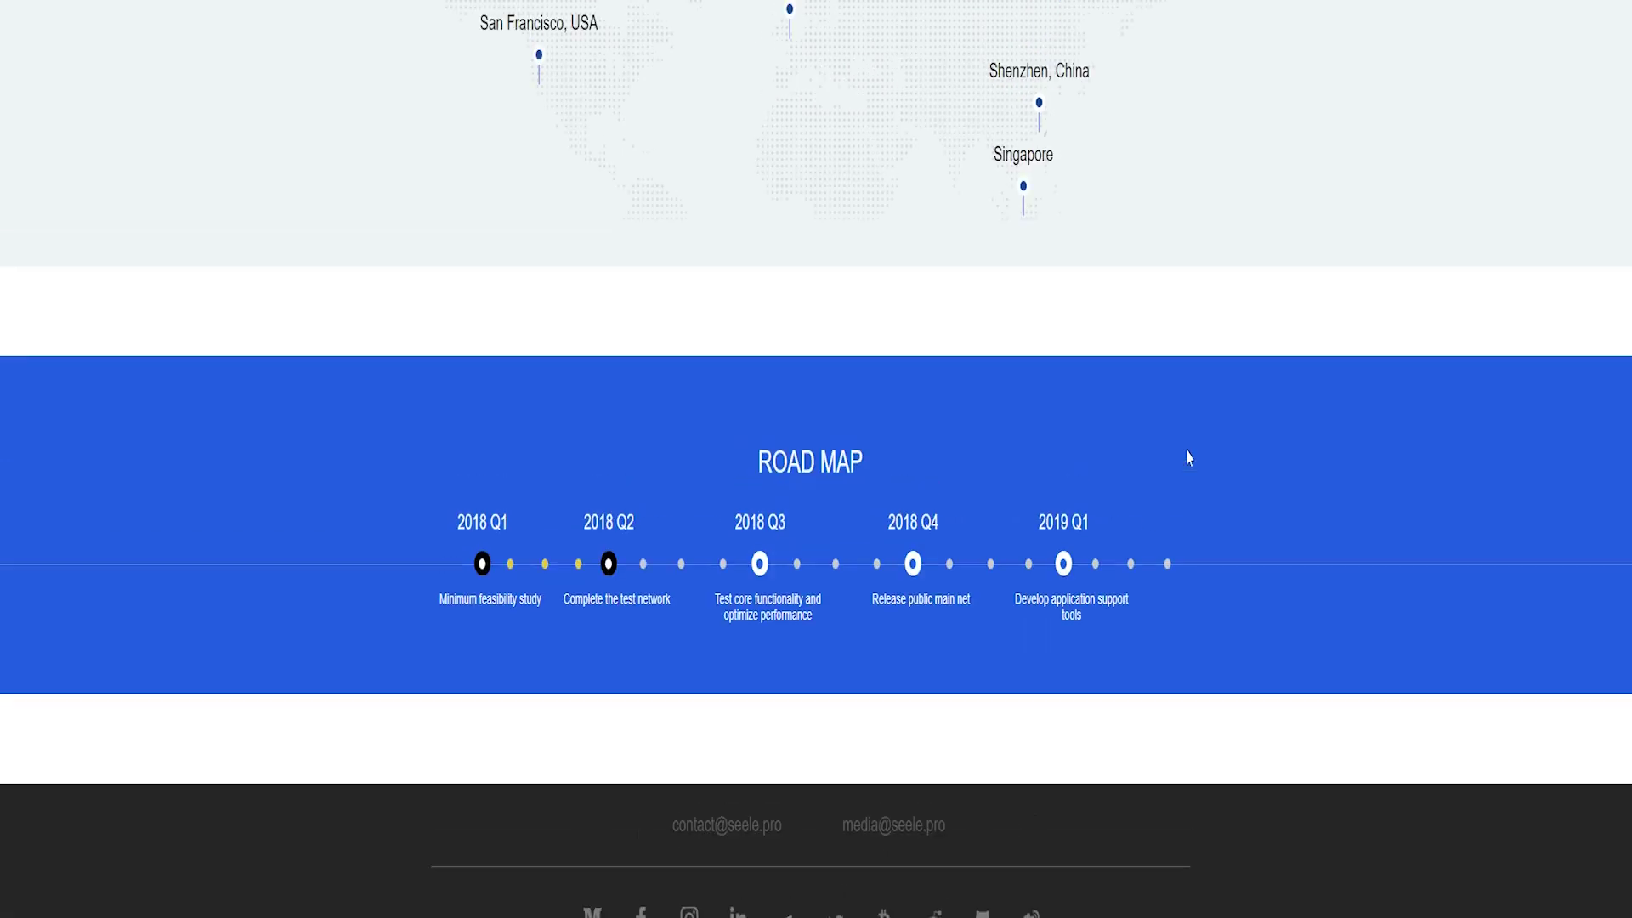
scroll(1187, 449, up, 15)
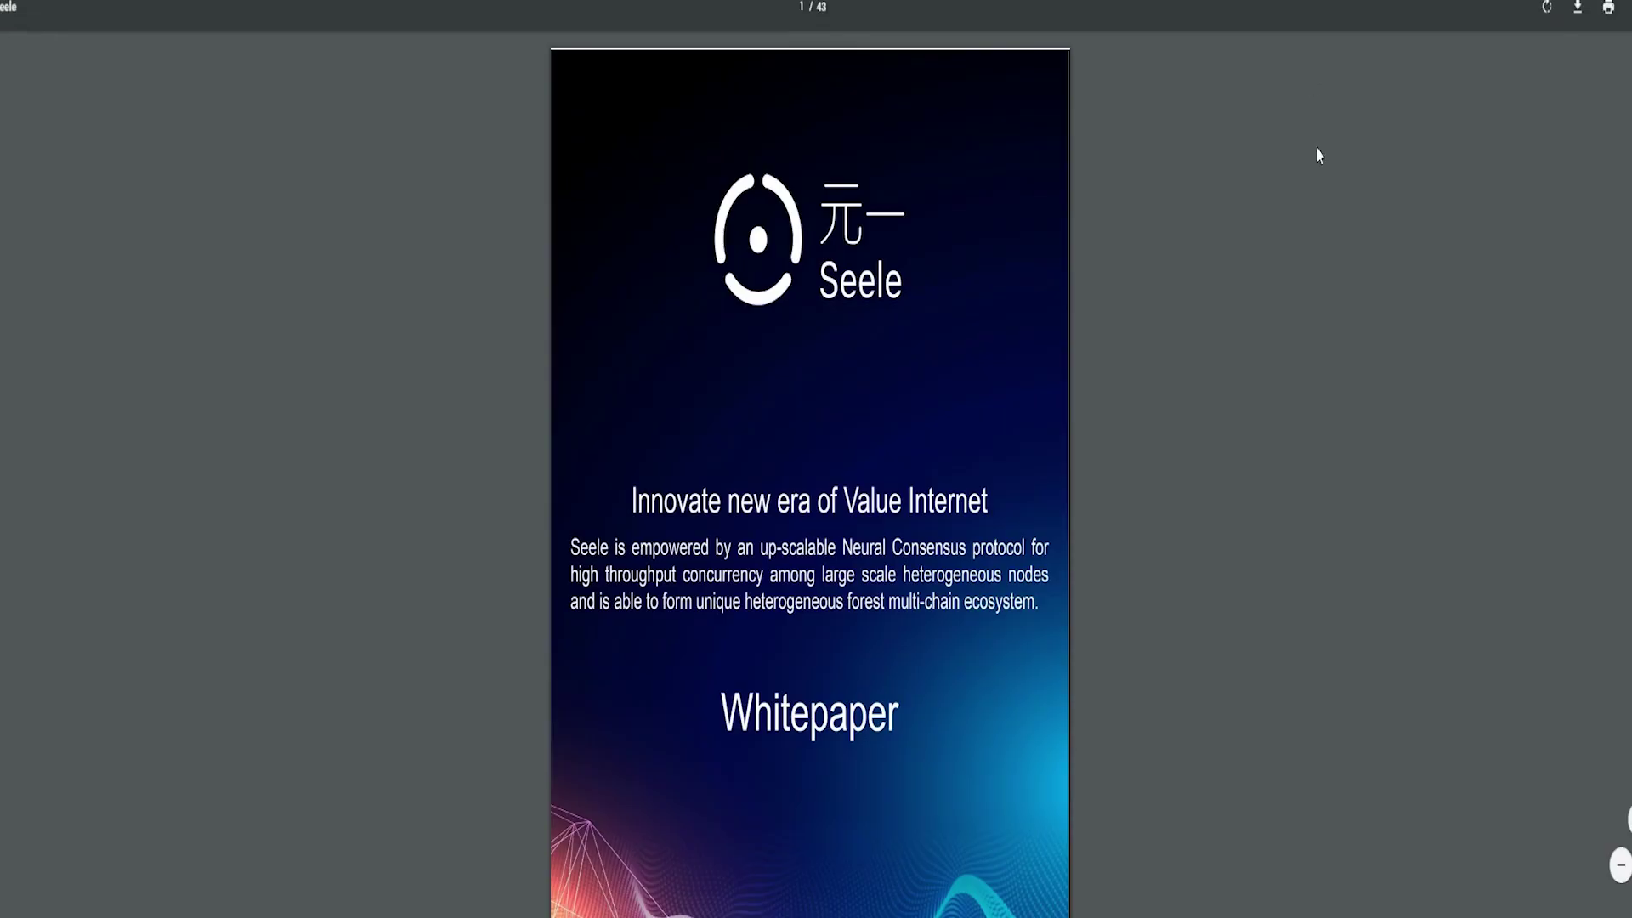
scroll(1307, 204, down, 3)
scroll(1301, 245, down, 3)
scroll(1297, 247, down, 4)
scroll(1297, 247, down, 5)
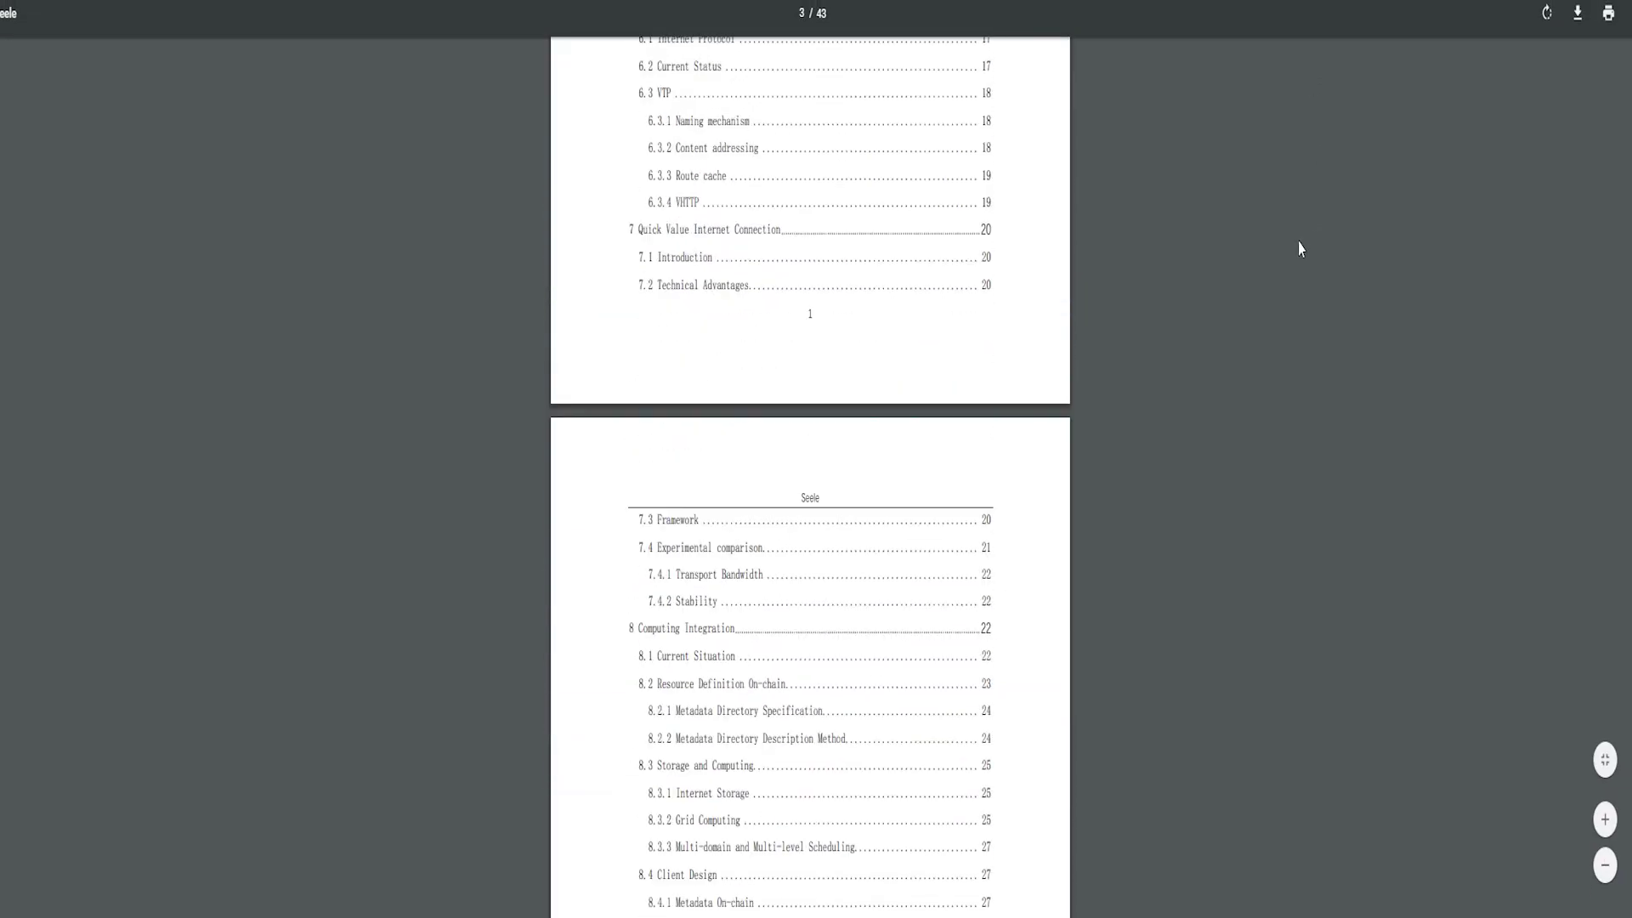
scroll(1298, 249, down, 4)
scroll(1298, 252, down, 1)
scroll(1075, 281, down, 5)
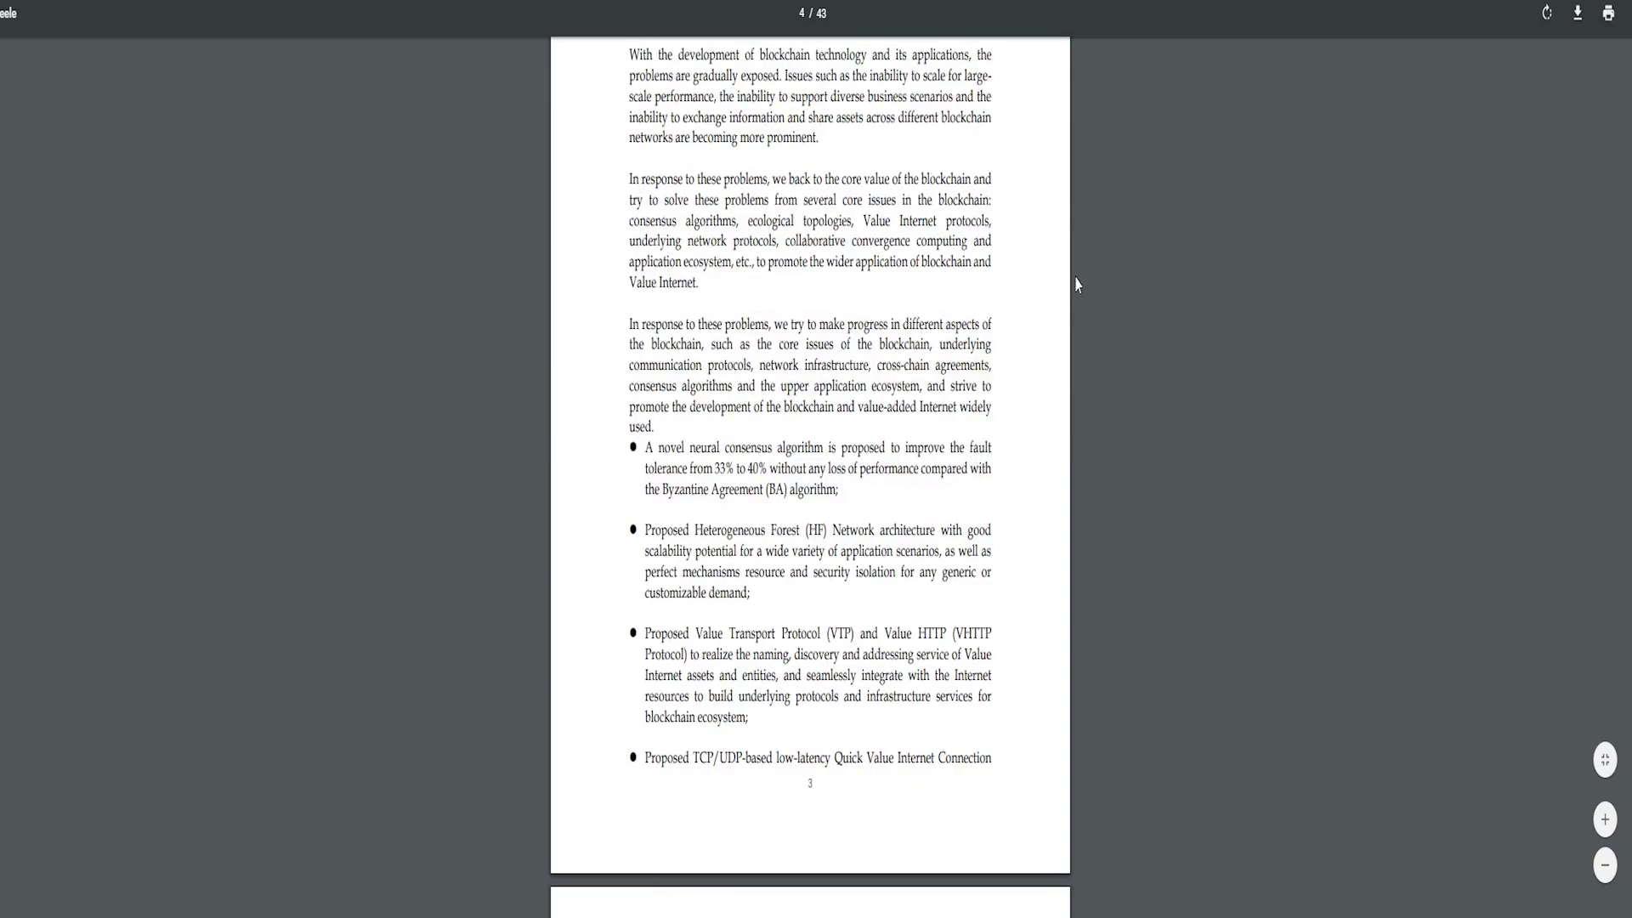
scroll(1078, 288, down, 5)
scroll(1078, 293, down, 5)
scroll(1083, 297, down, 5)
scroll(1084, 294, down, 5)
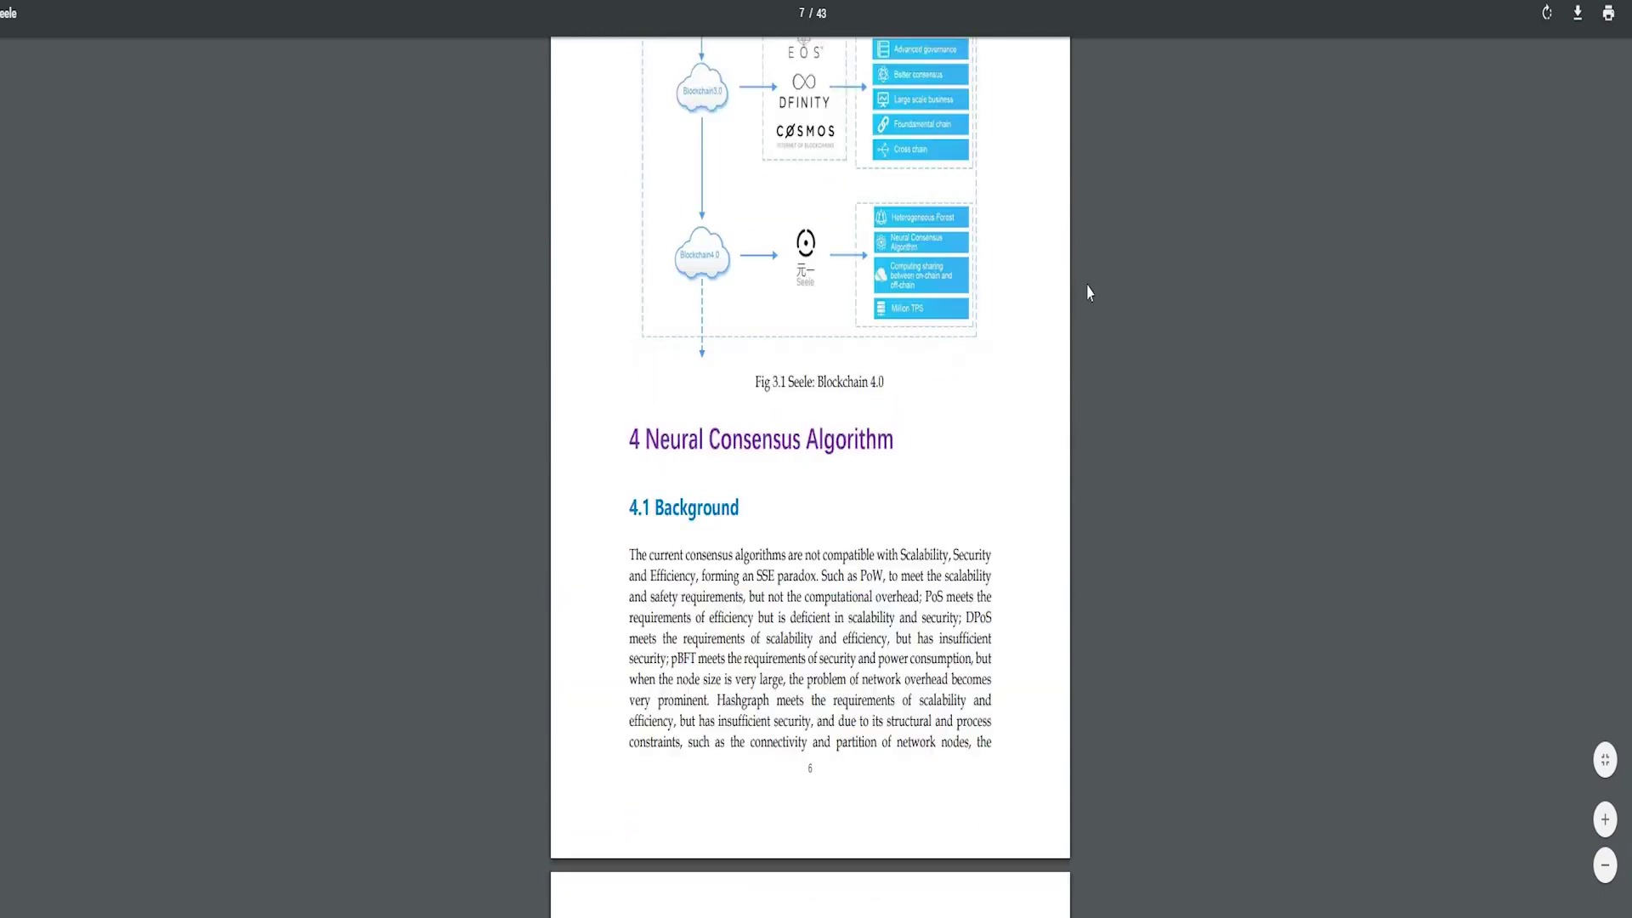
scroll(1085, 293, down, 2)
scroll(1085, 292, down, 5)
scroll(1064, 306, down, 2)
scroll(1043, 320, down, 5)
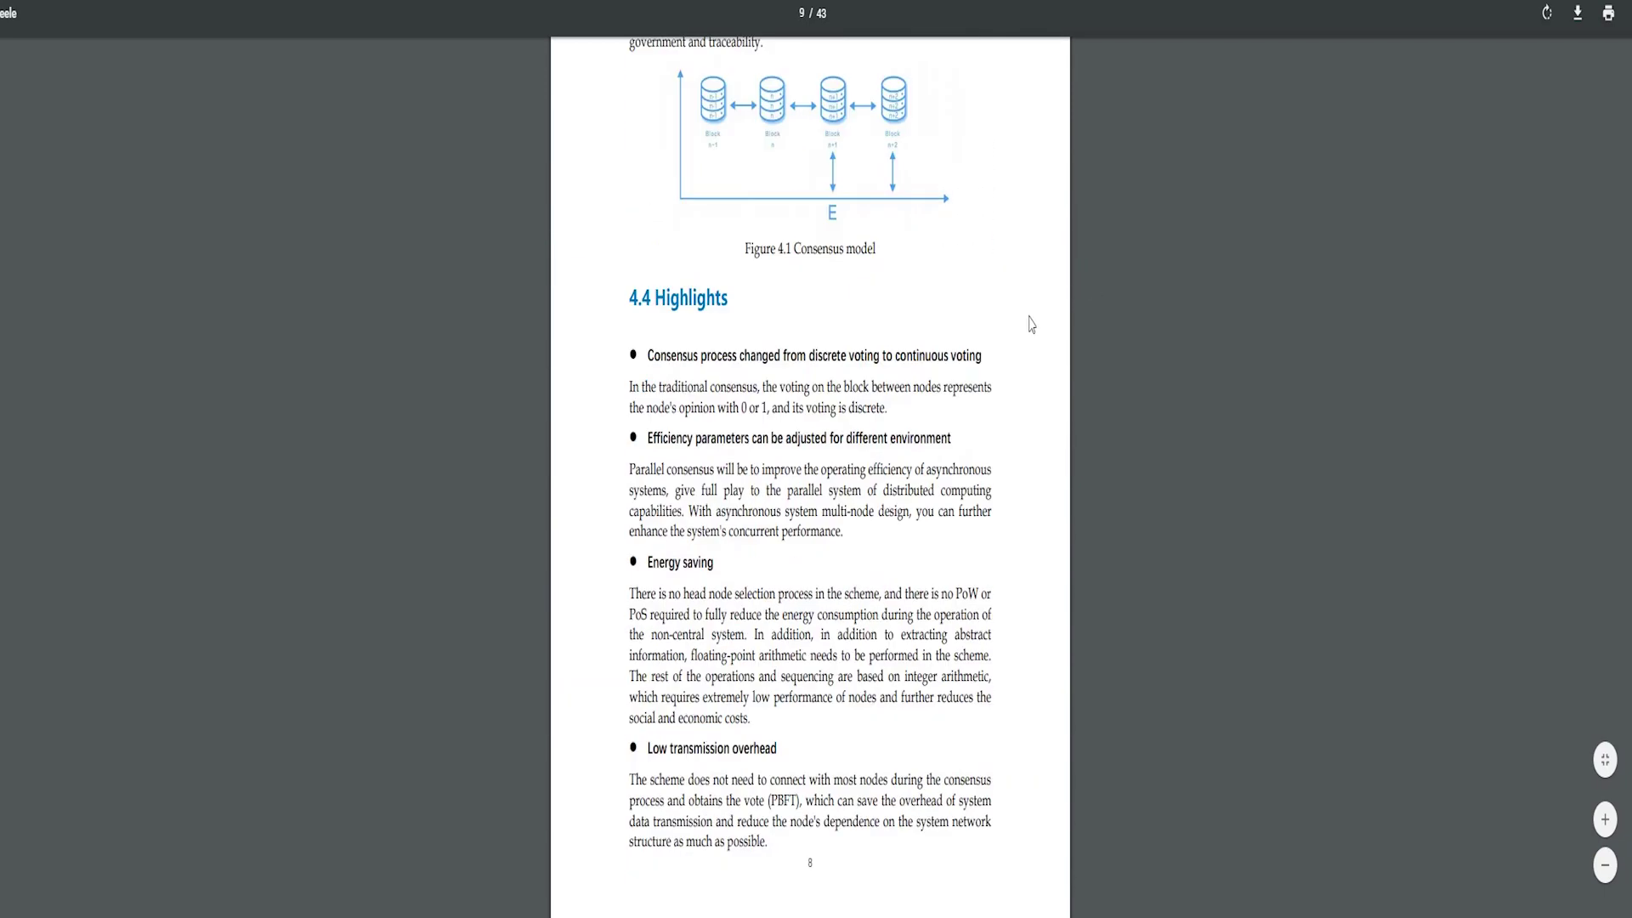
scroll(1029, 319, down, 5)
scroll(1028, 321, down, 5)
scroll(1027, 320, down, 5)
scroll(1033, 345, down, 5)
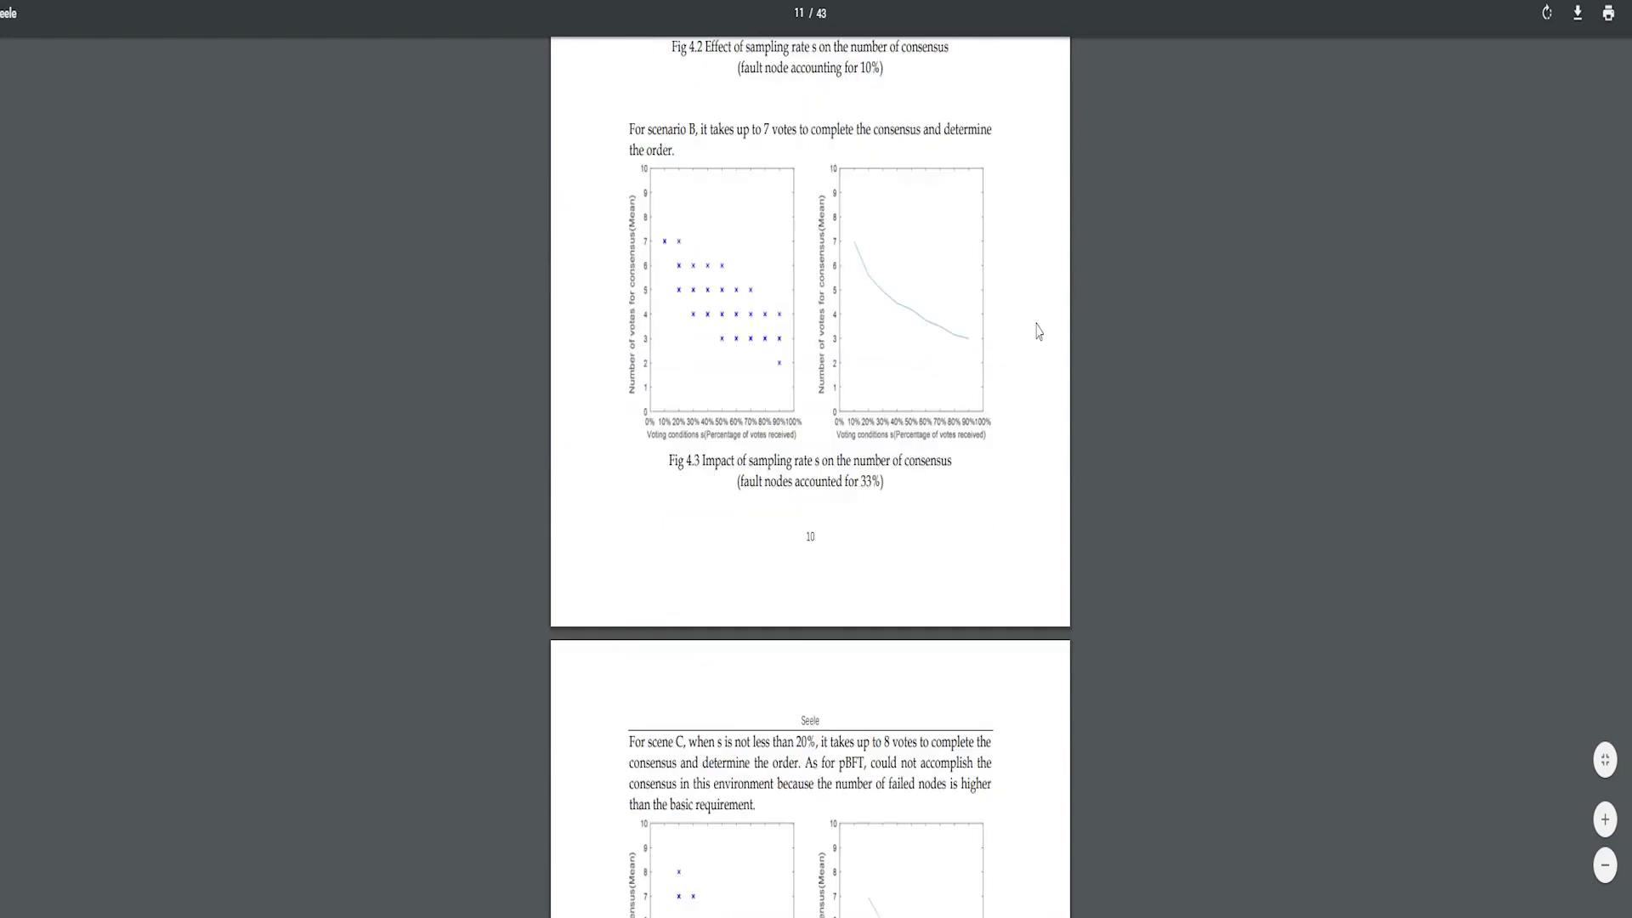
scroll(1037, 340, down, 5)
scroll(1039, 328, down, 5)
scroll(1038, 318, down, 5)
scroll(1040, 314, down, 5)
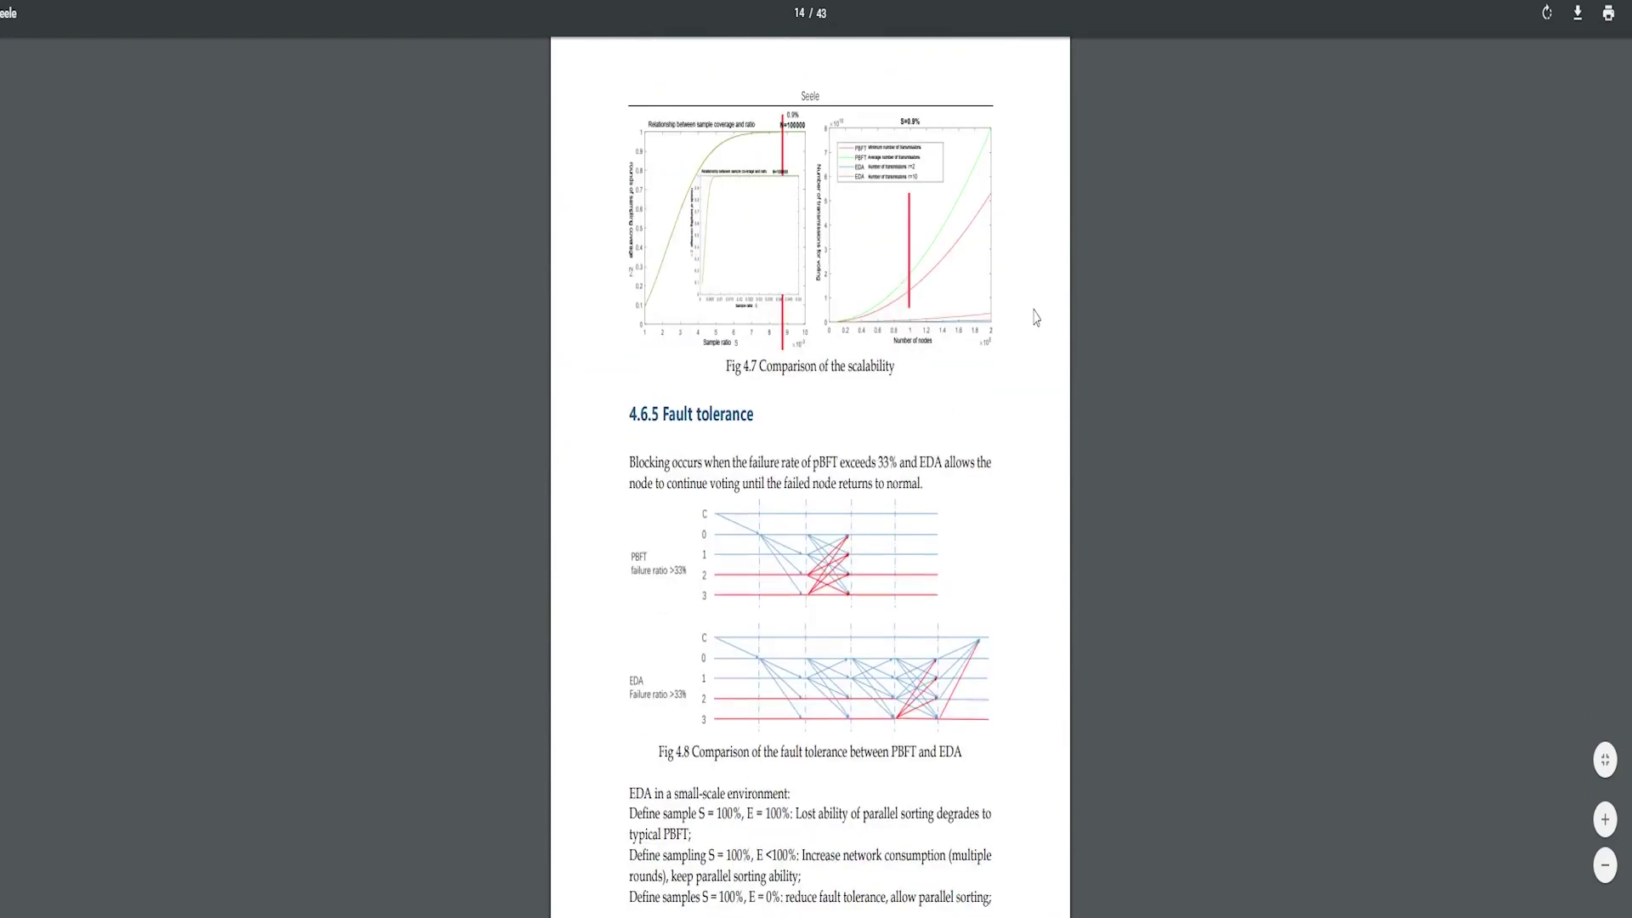
scroll(1032, 318, down, 5)
scroll(1028, 317, down, 5)
scroll(1024, 318, down, 5)
scroll(1023, 307, down, 5)
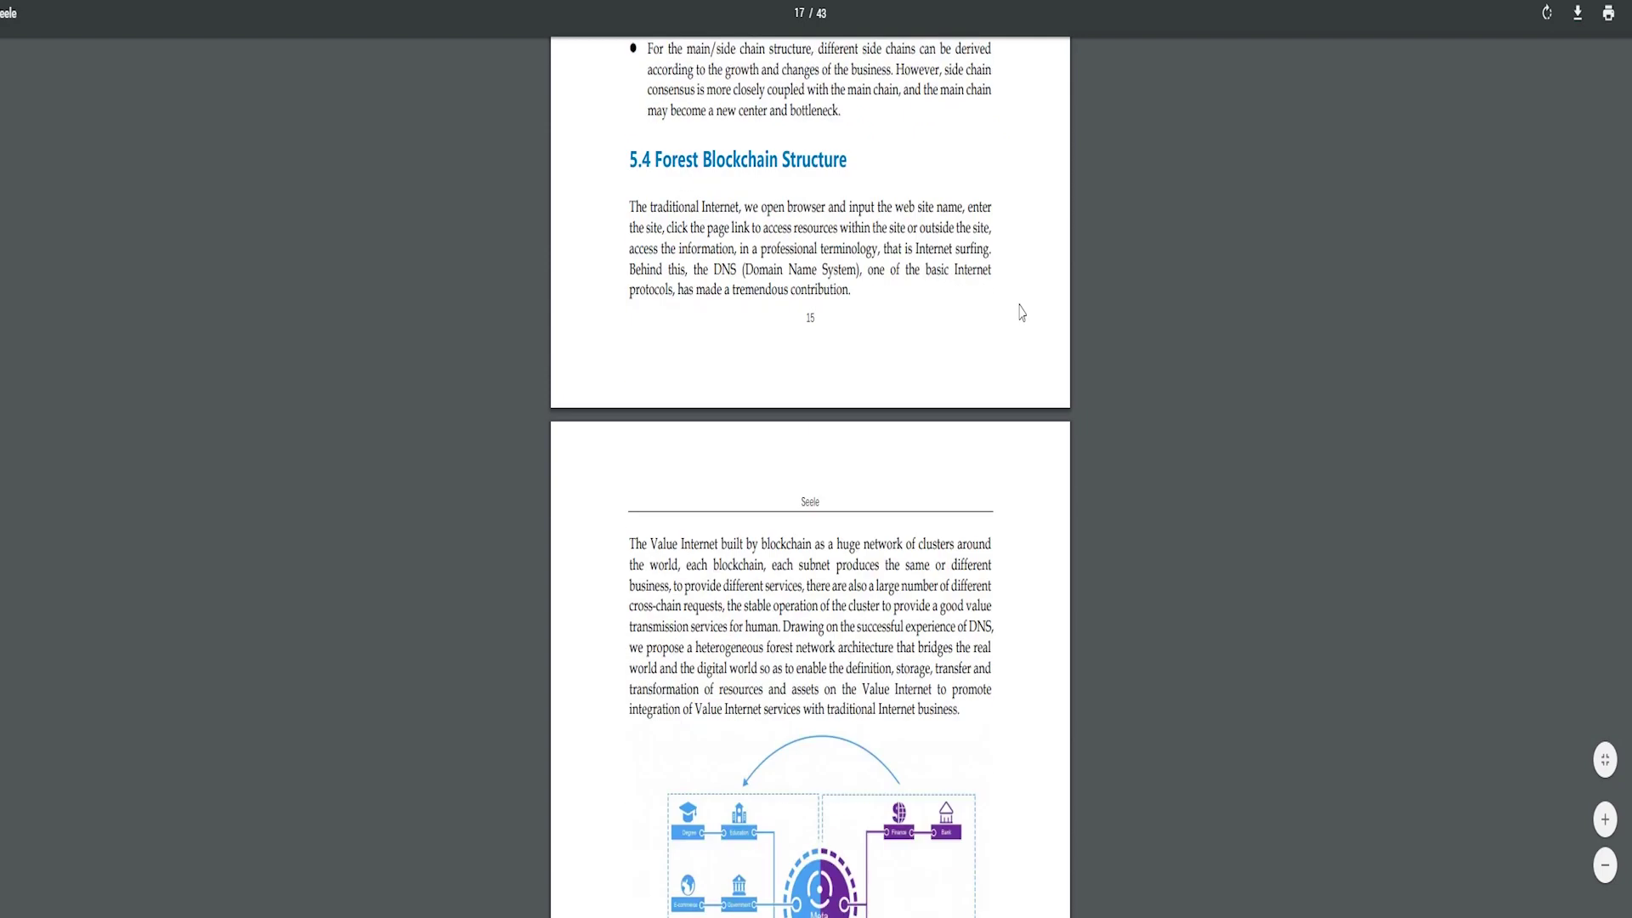
scroll(1020, 307, down, 5)
scroll(1017, 309, down, 5)
scroll(1010, 310, down, 5)
scroll(1011, 310, down, 5)
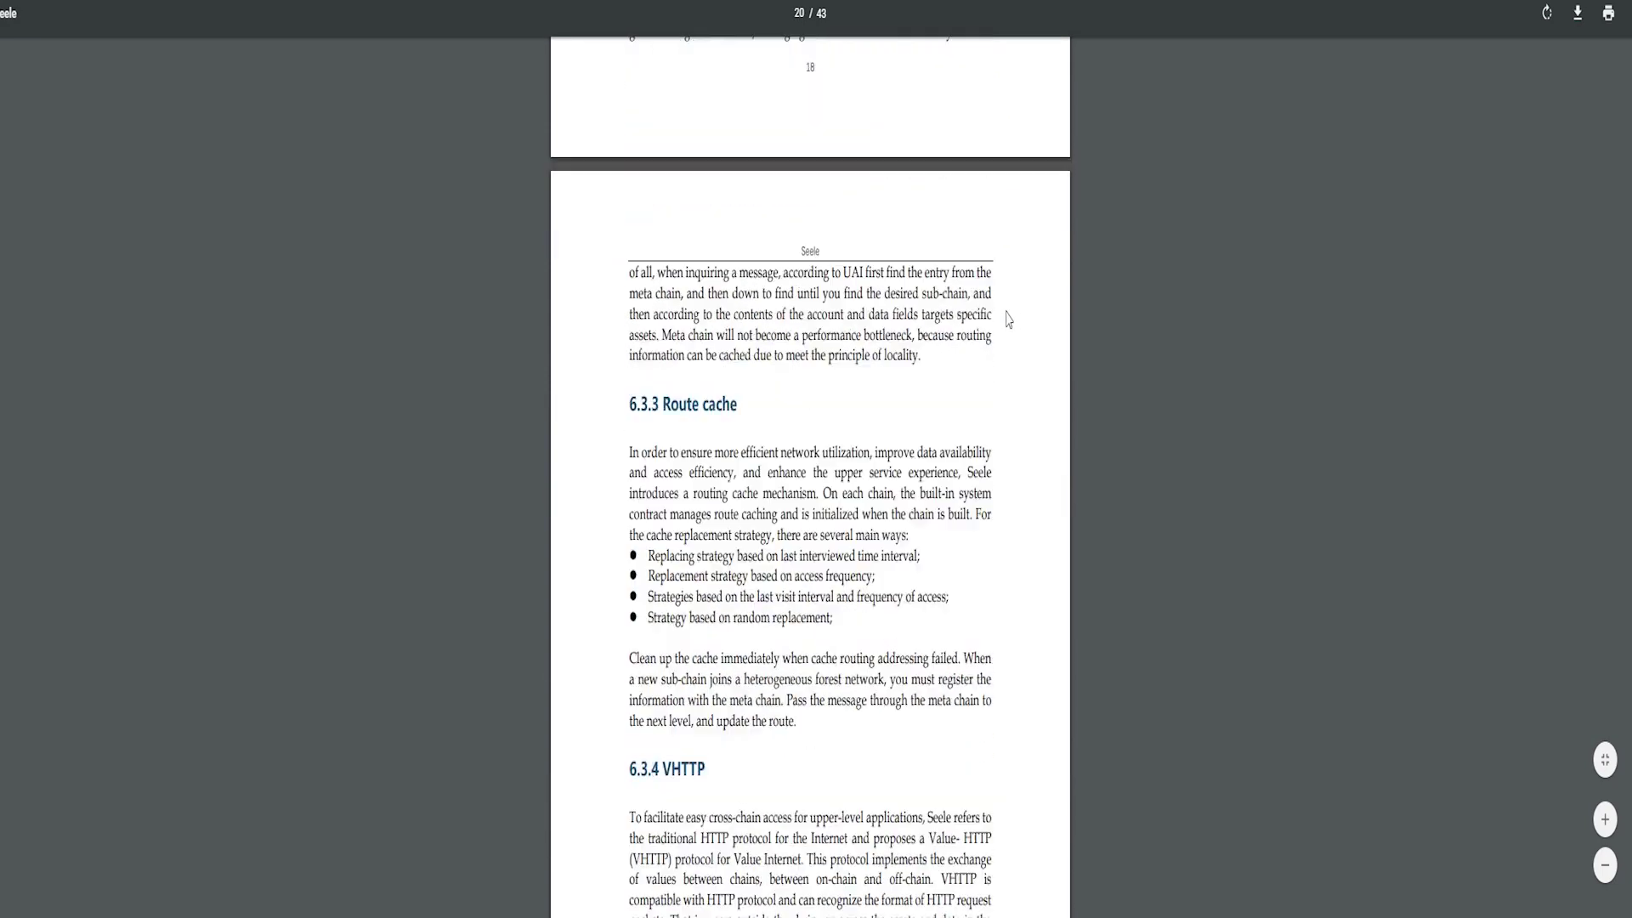
scroll(1011, 310, down, 5)
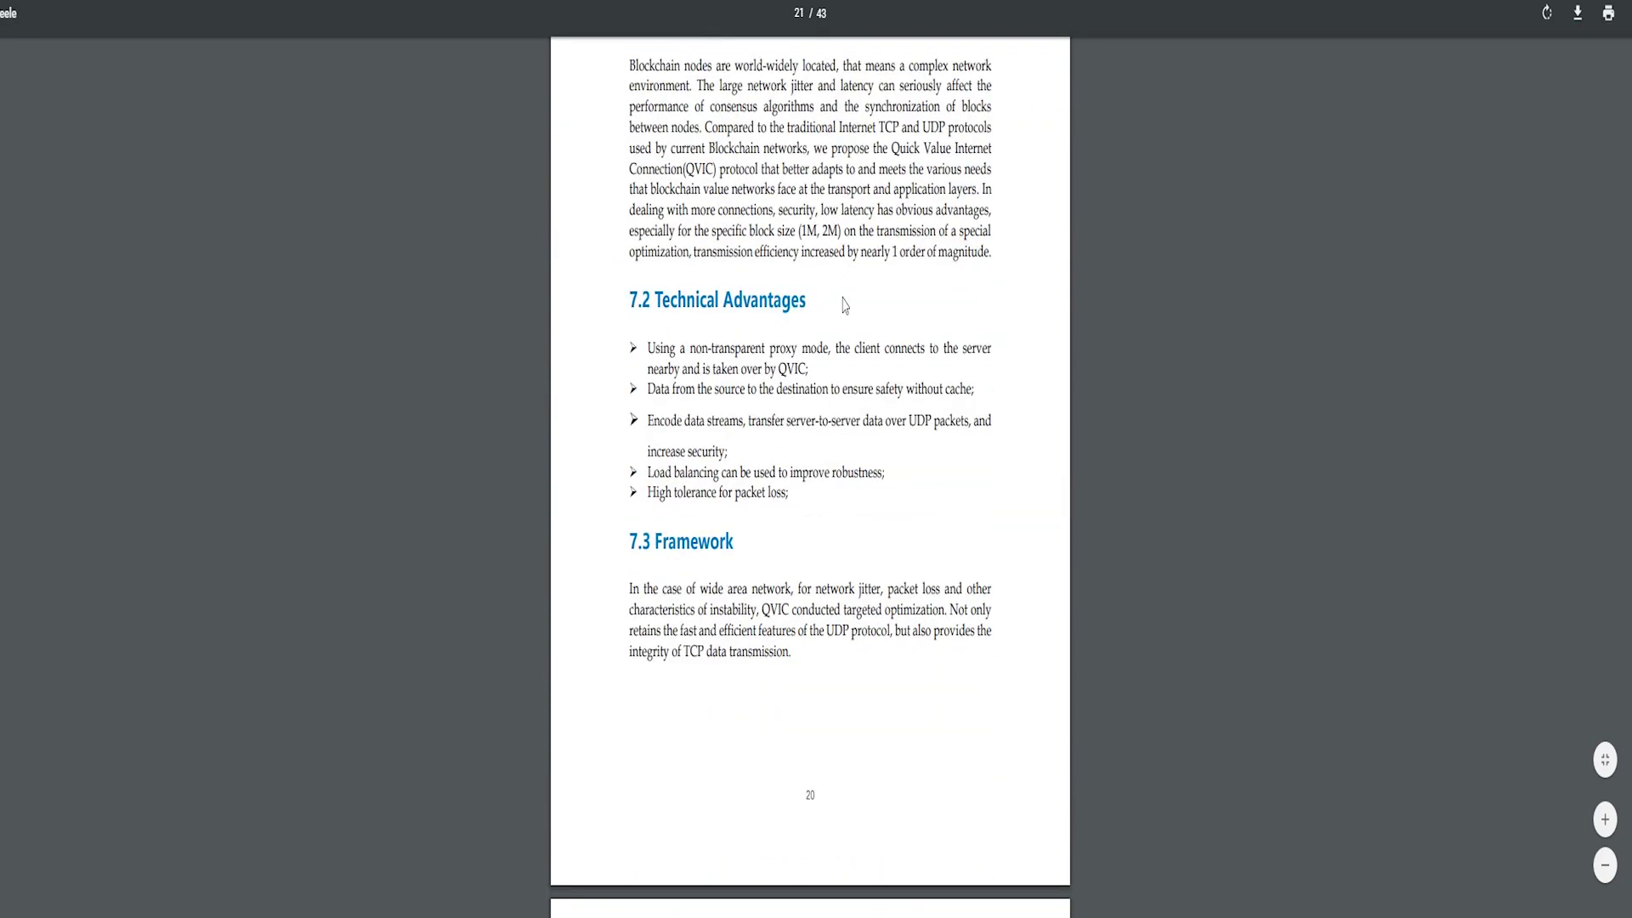
scroll(843, 304, down, 5)
scroll(867, 283, down, 5)
scroll(867, 280, down, 5)
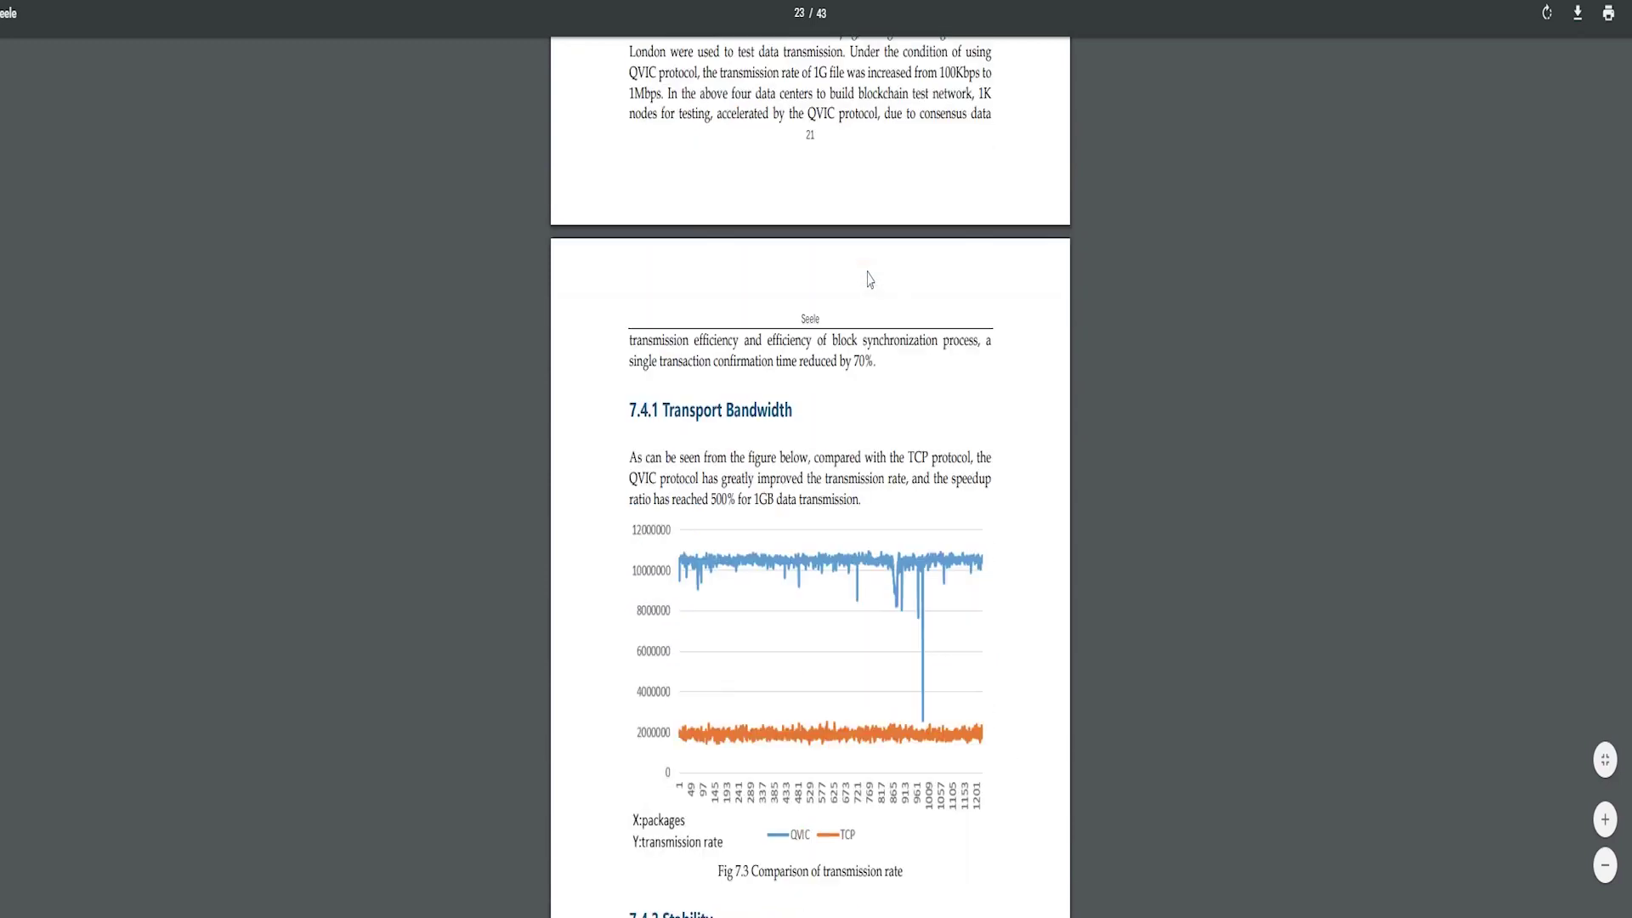
scroll(871, 281, down, 5)
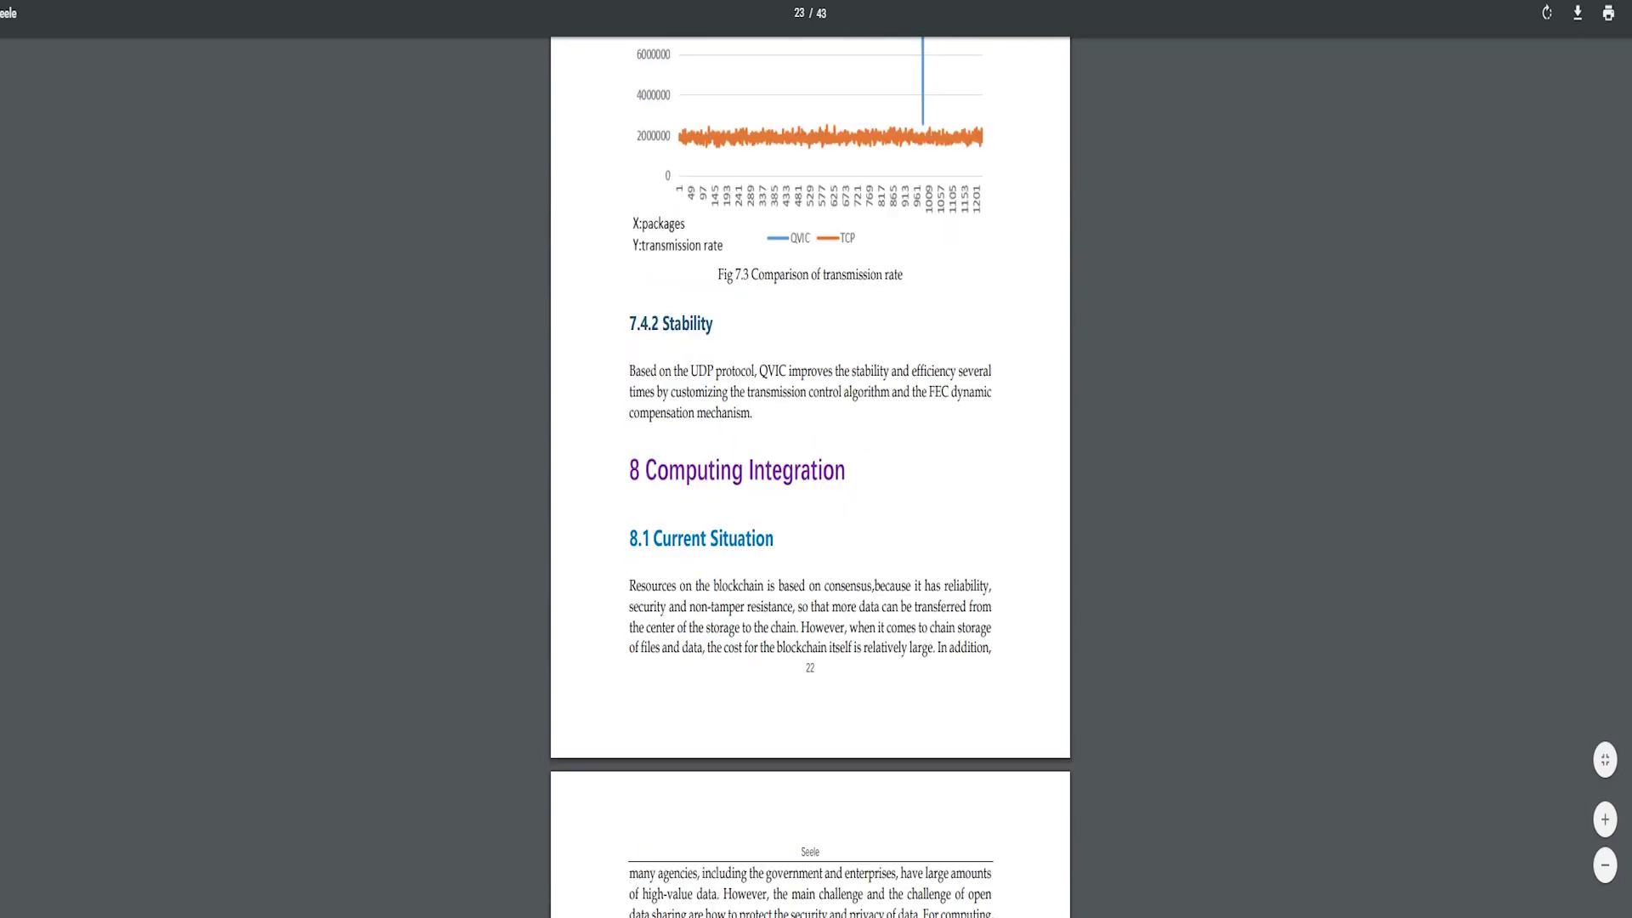
scroll(879, 285, down, 5)
scroll(880, 285, down, 5)
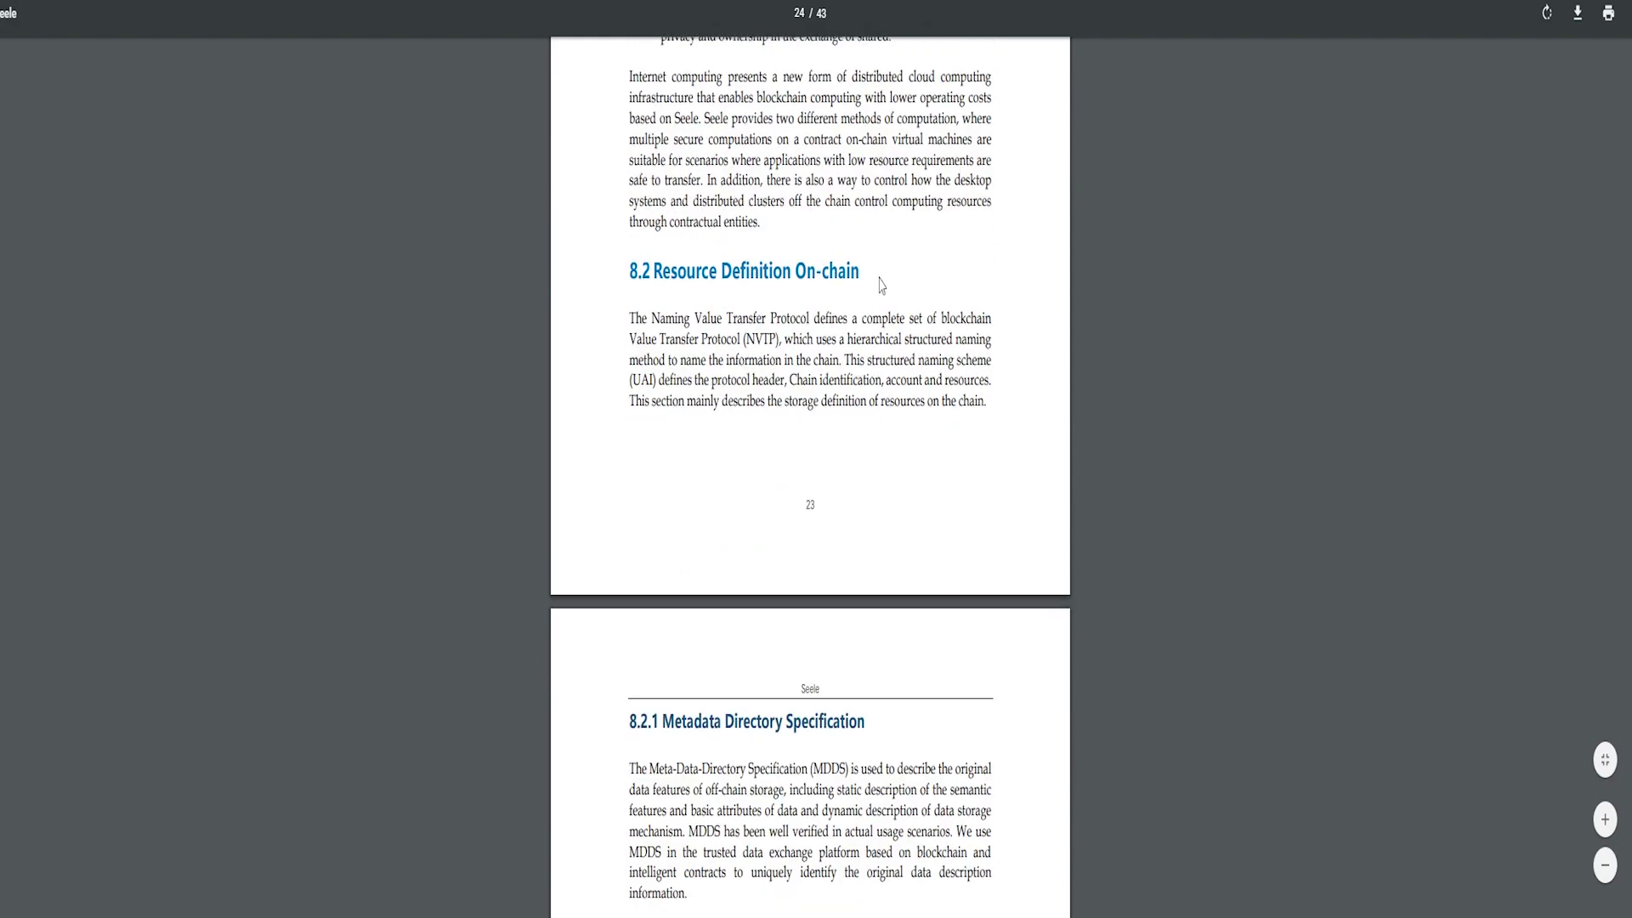
scroll(880, 280, down, 5)
scroll(880, 280, down, 4)
scroll(880, 280, down, 7)
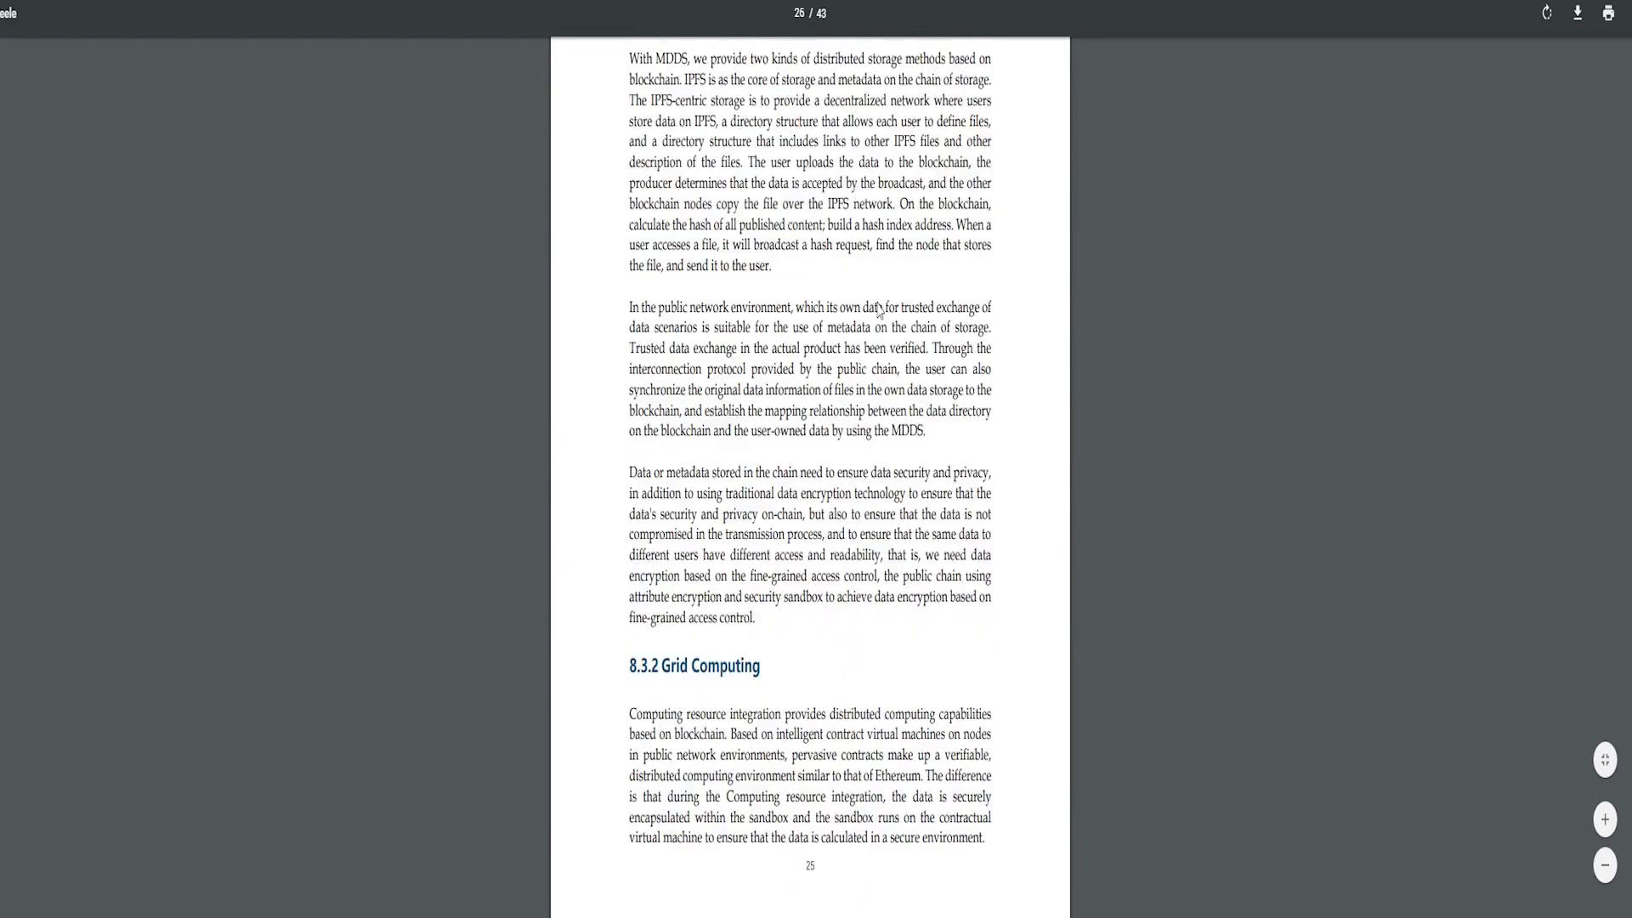
scroll(893, 543, down, 6)
scroll(893, 542, down, 3)
scroll(894, 542, down, 6)
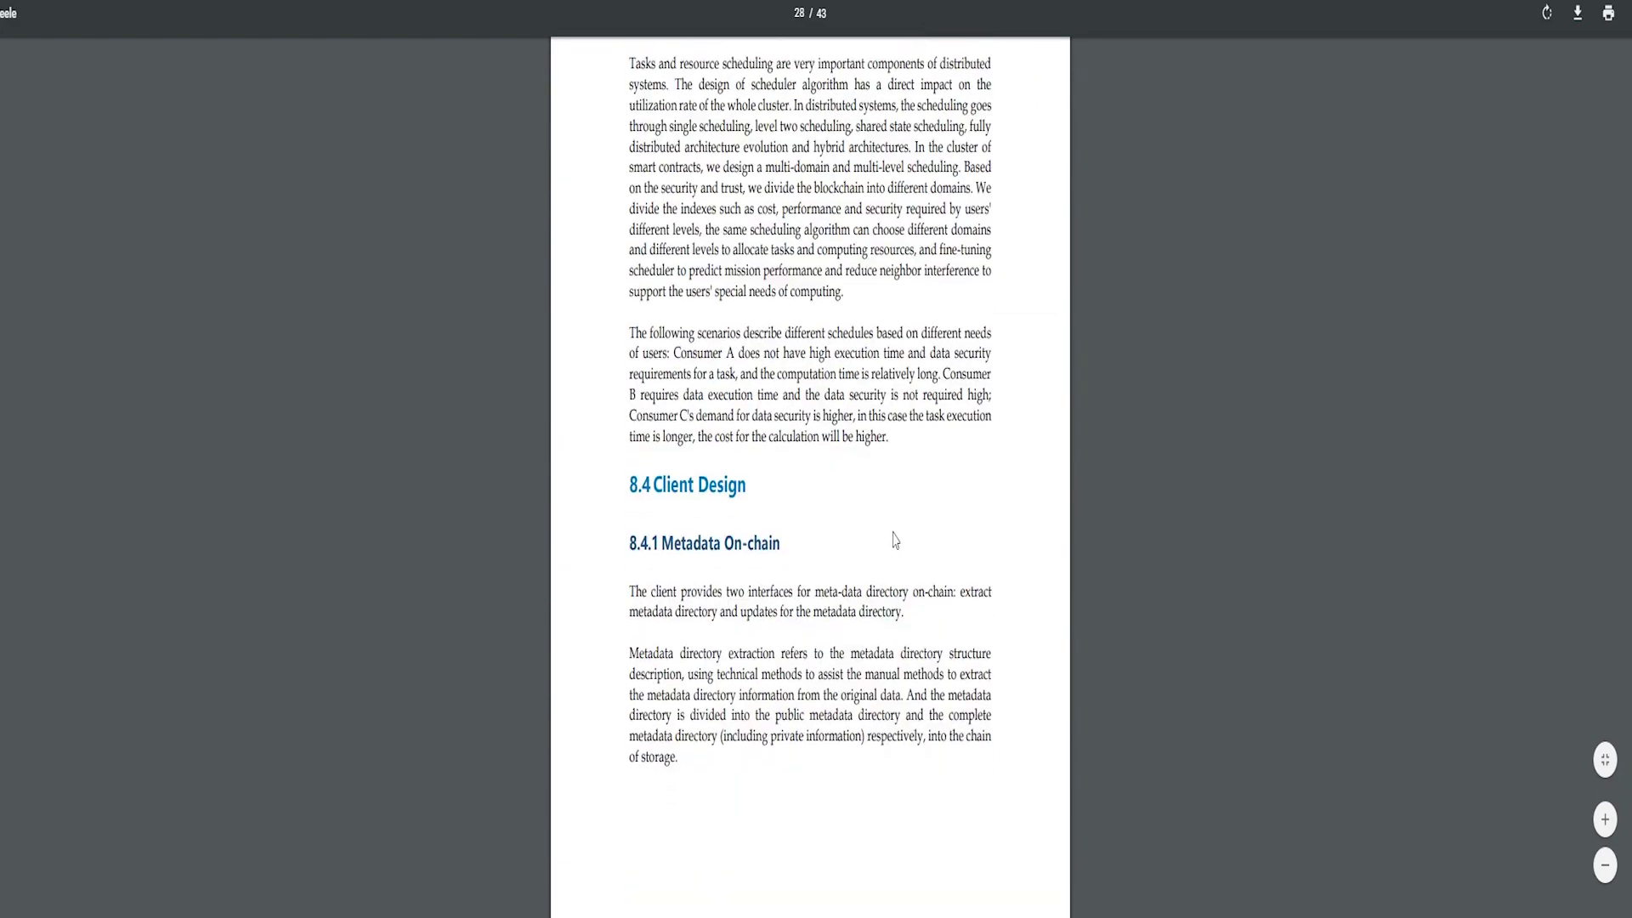
scroll(894, 543, down, 7)
scroll(894, 542, down, 6)
scroll(893, 542, down, 6)
scroll(894, 542, down, 5)
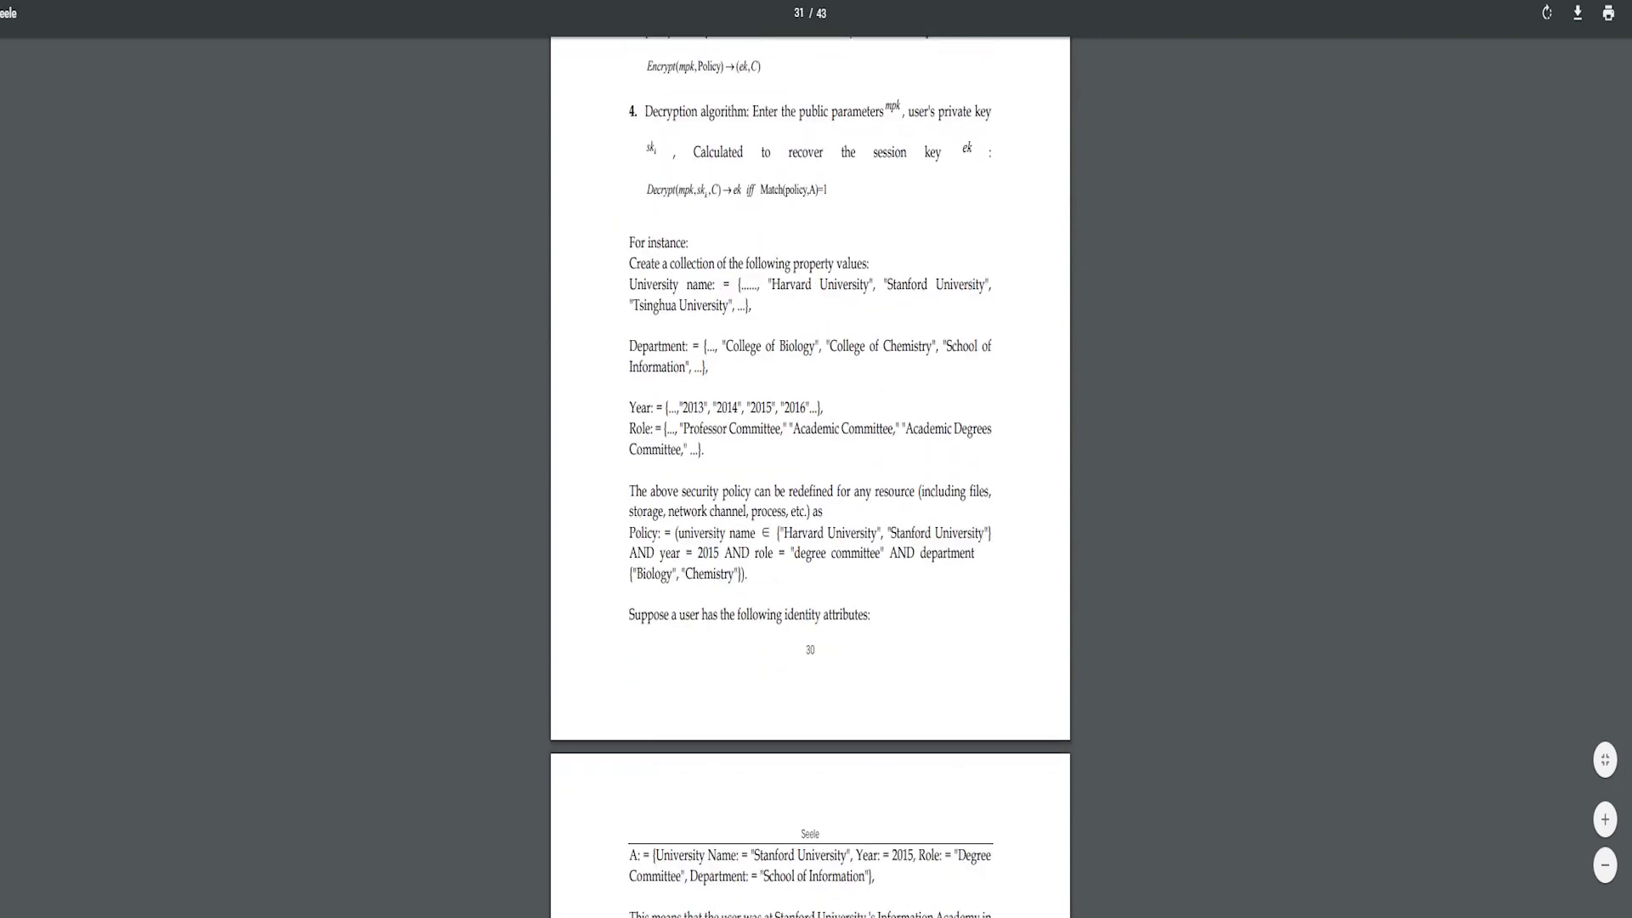
scroll(894, 543, down, 5)
scroll(810, 459, down, 6)
scroll(810, 459, down, 6)
scroll(809, 459, down, 6)
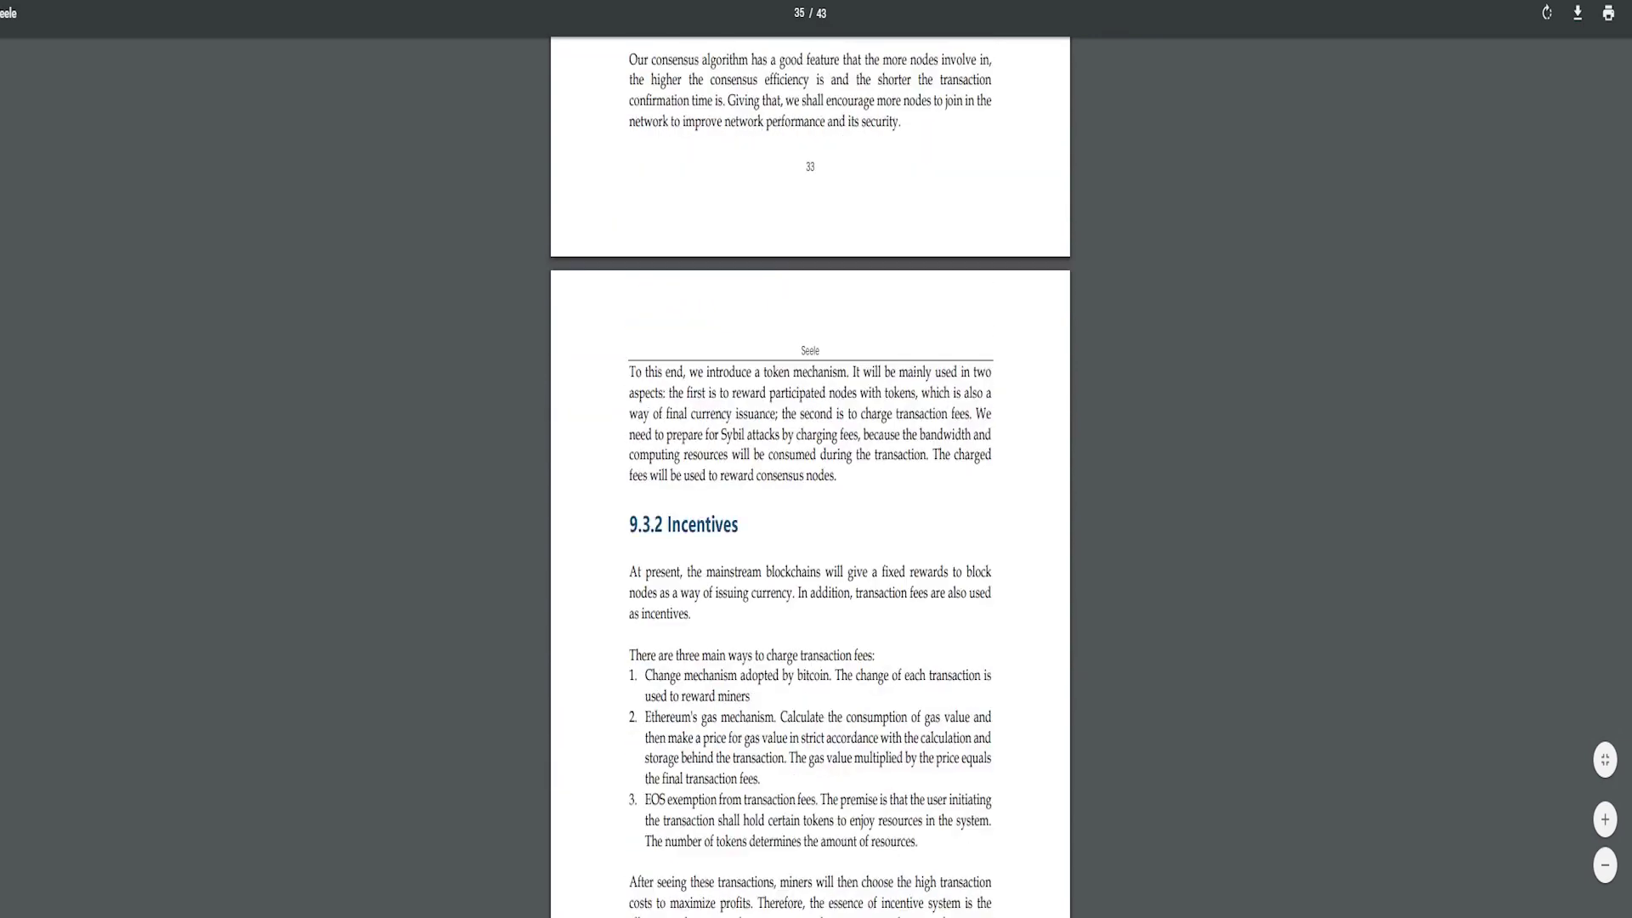
scroll(809, 460, down, 6)
scroll(810, 459, down, 6)
scroll(809, 460, down, 6)
scroll(809, 459, down, 6)
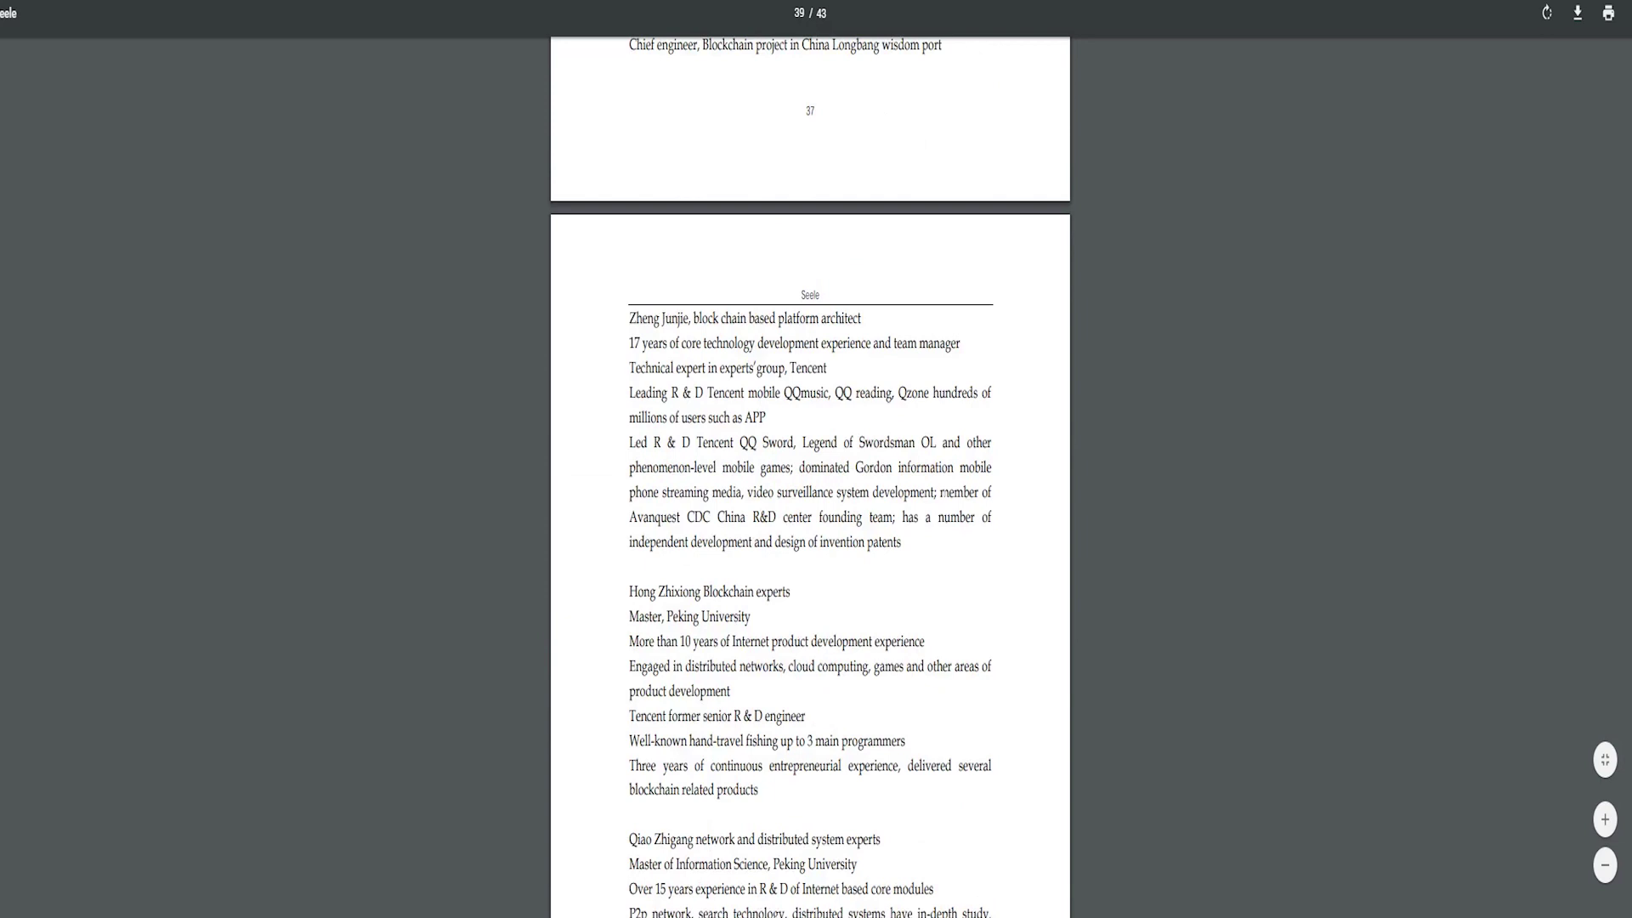
scroll(809, 459, down, 6)
scroll(936, 461, down, 6)
scroll(936, 462, down, 6)
scroll(937, 462, down, 6)
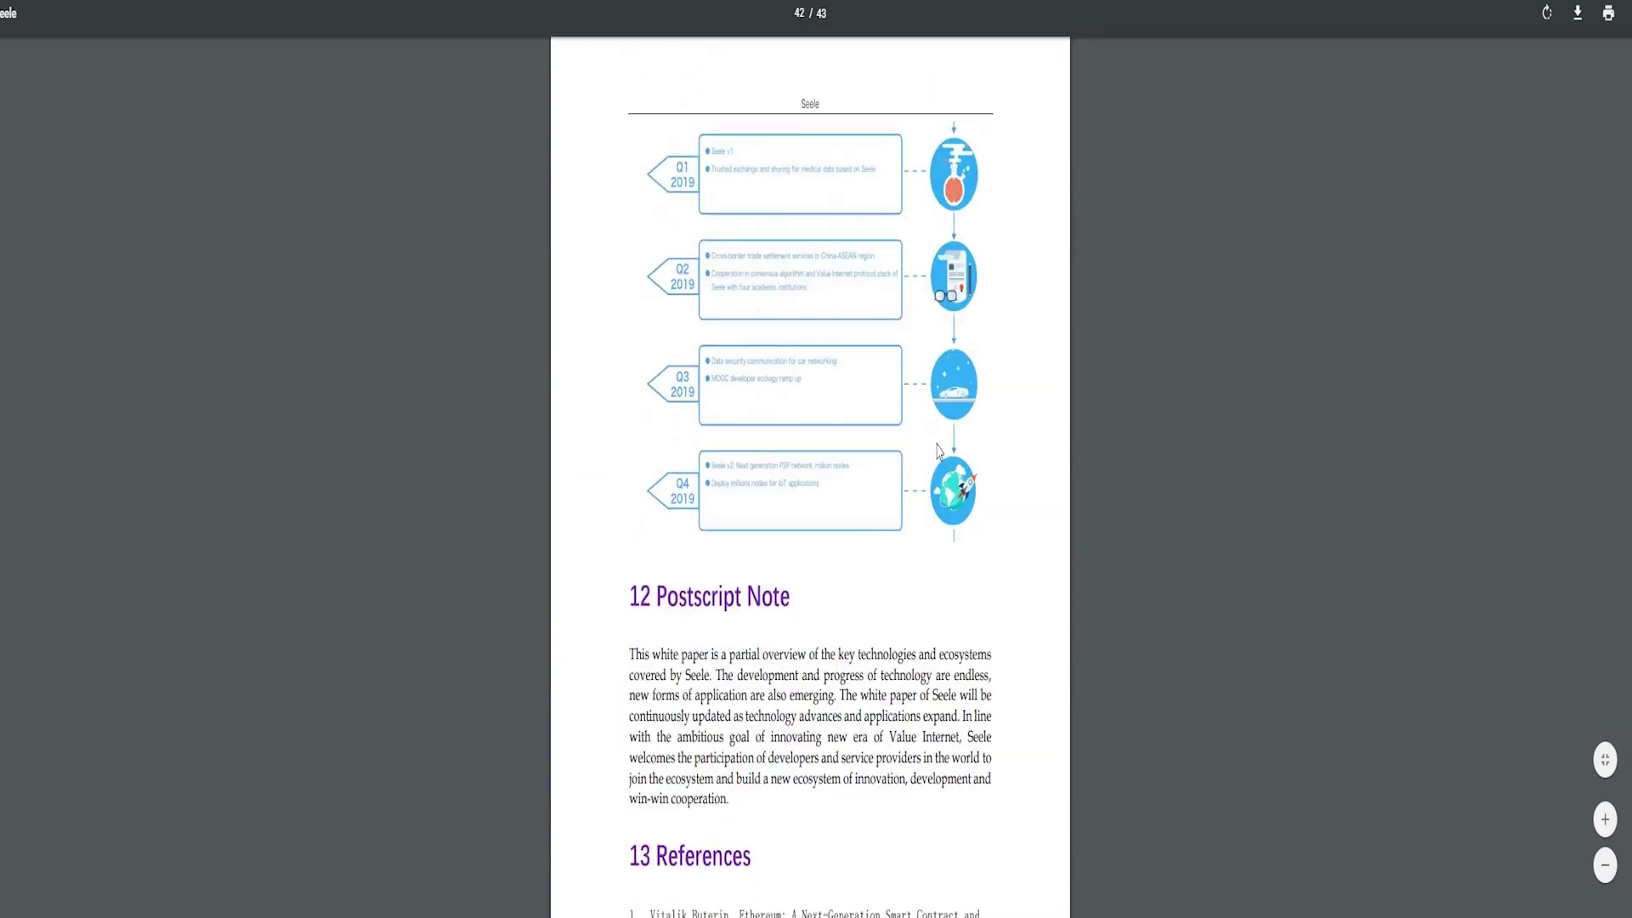
scroll(938, 445, down, 5)
scroll(944, 434, down, 5)
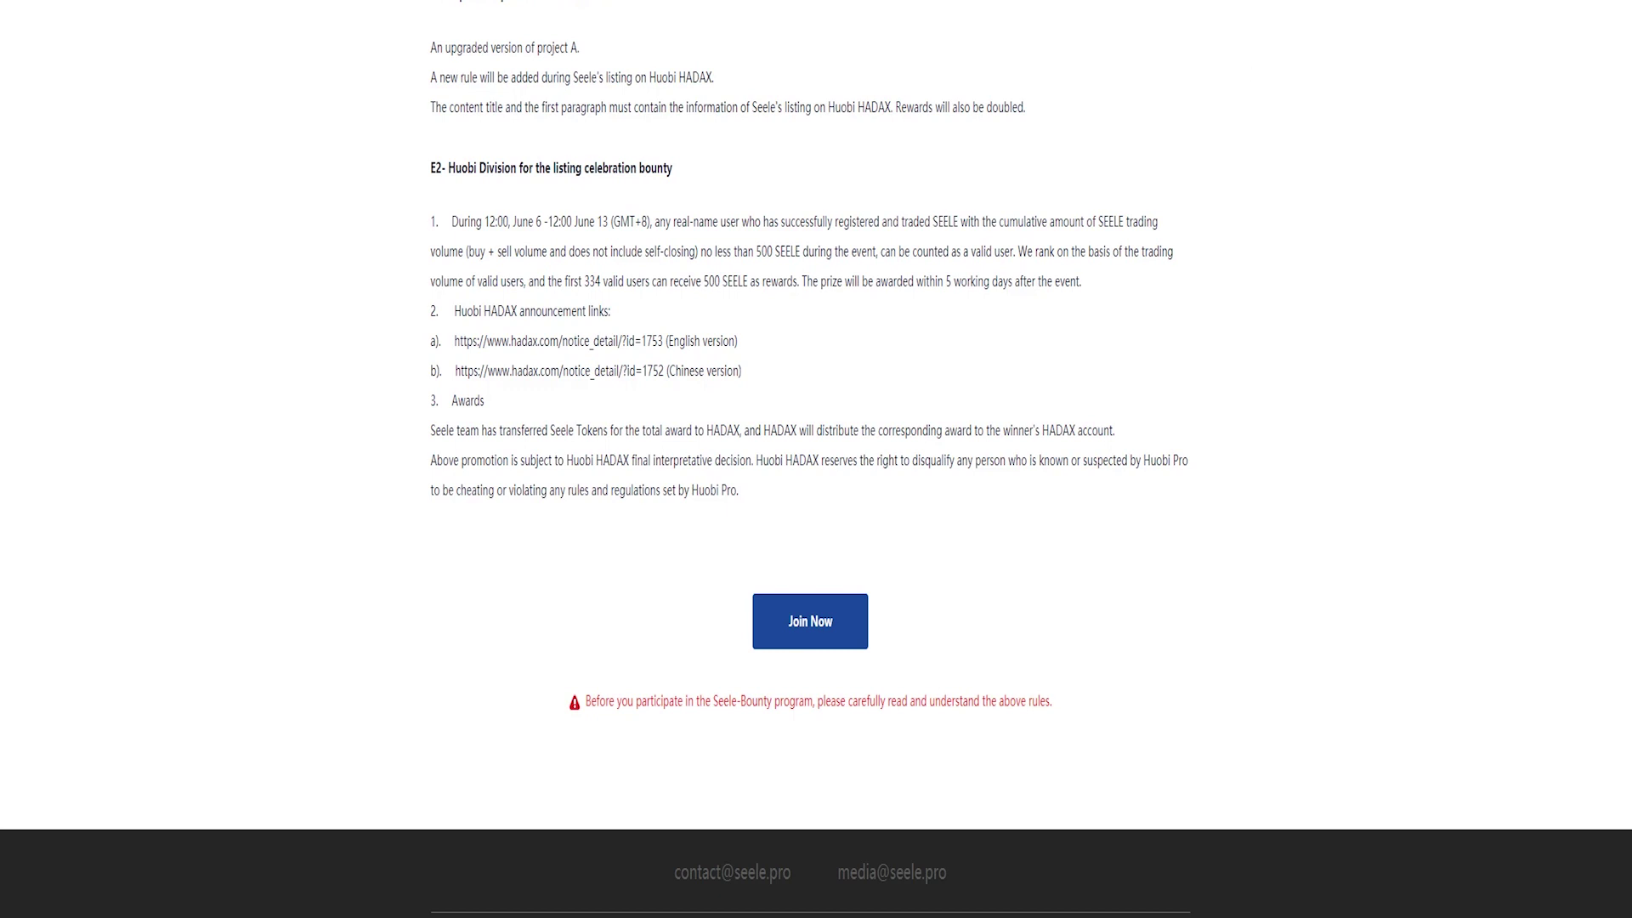
scroll(1186, 292, up, 2)
scroll(1169, 352, up, 10)
scroll(1067, 191, up, 1)
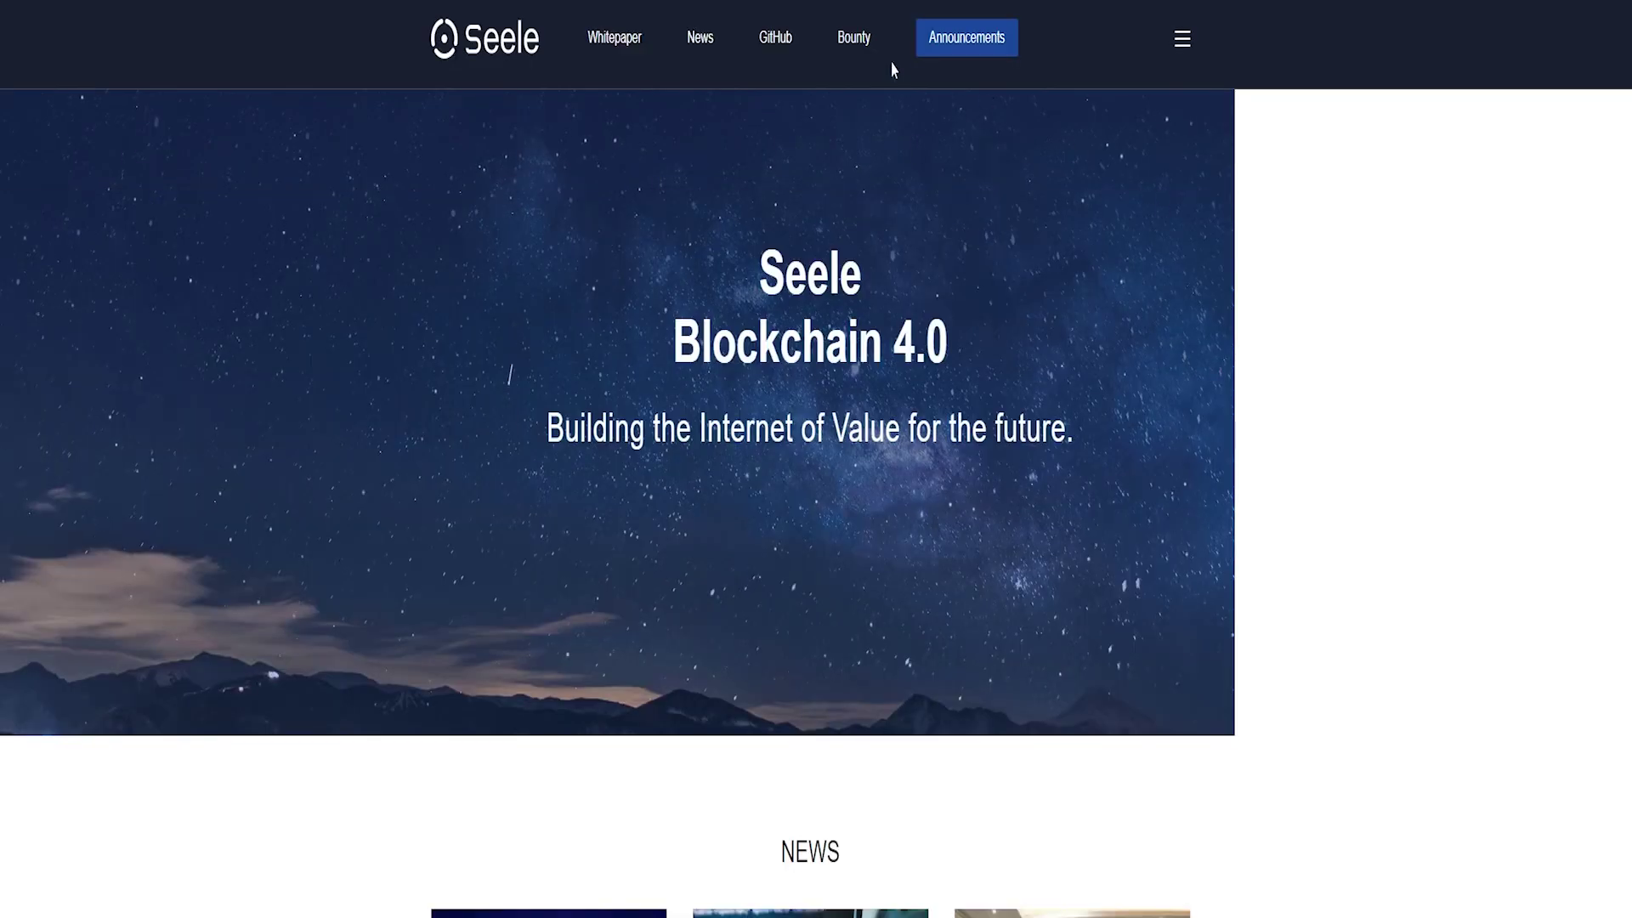
- Read the Lock-up Announcement from the latest News page and return to the news list
click(702, 41)
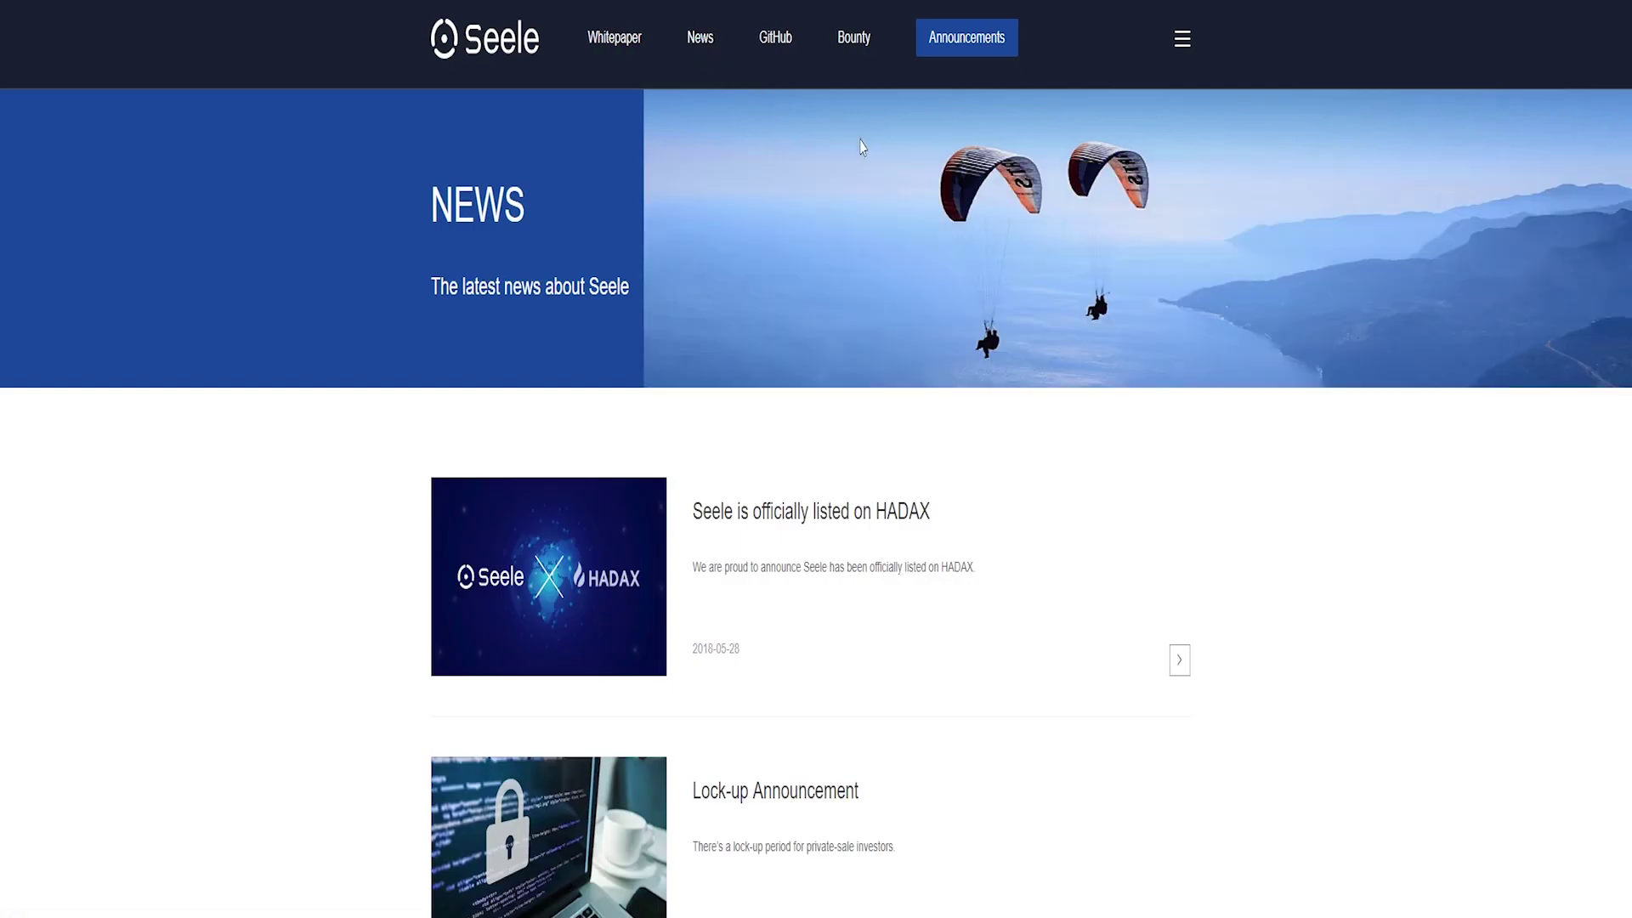
scroll(885, 208, down, 3)
scroll(886, 276, down, 1)
scroll(886, 276, down, 2)
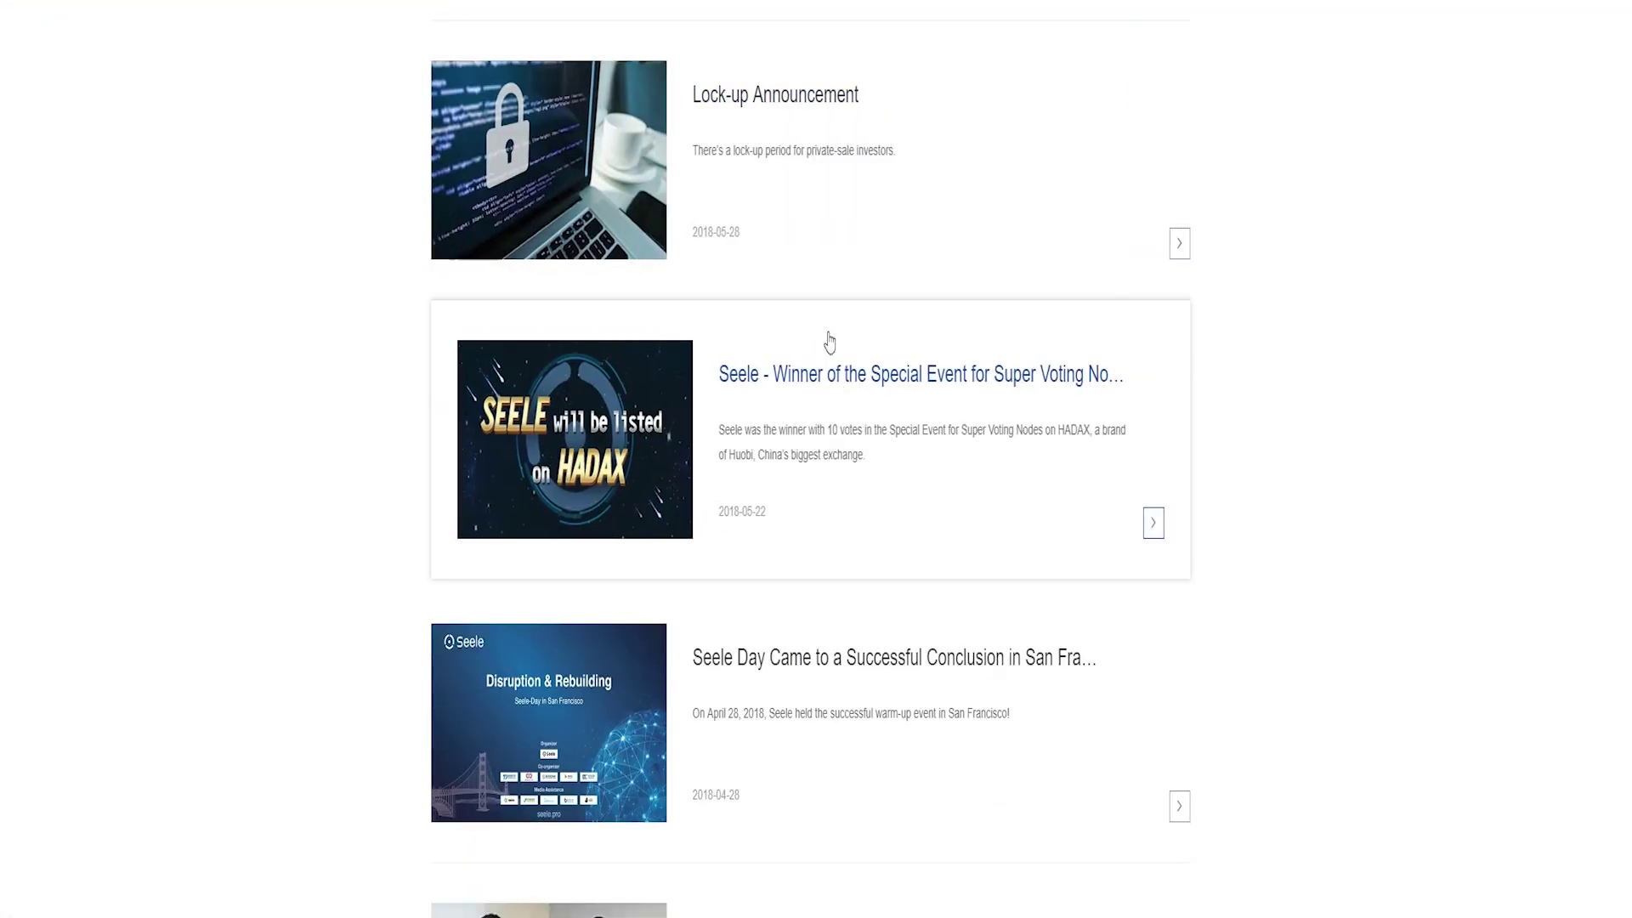
click(779, 110)
scroll(834, 175, down, 1)
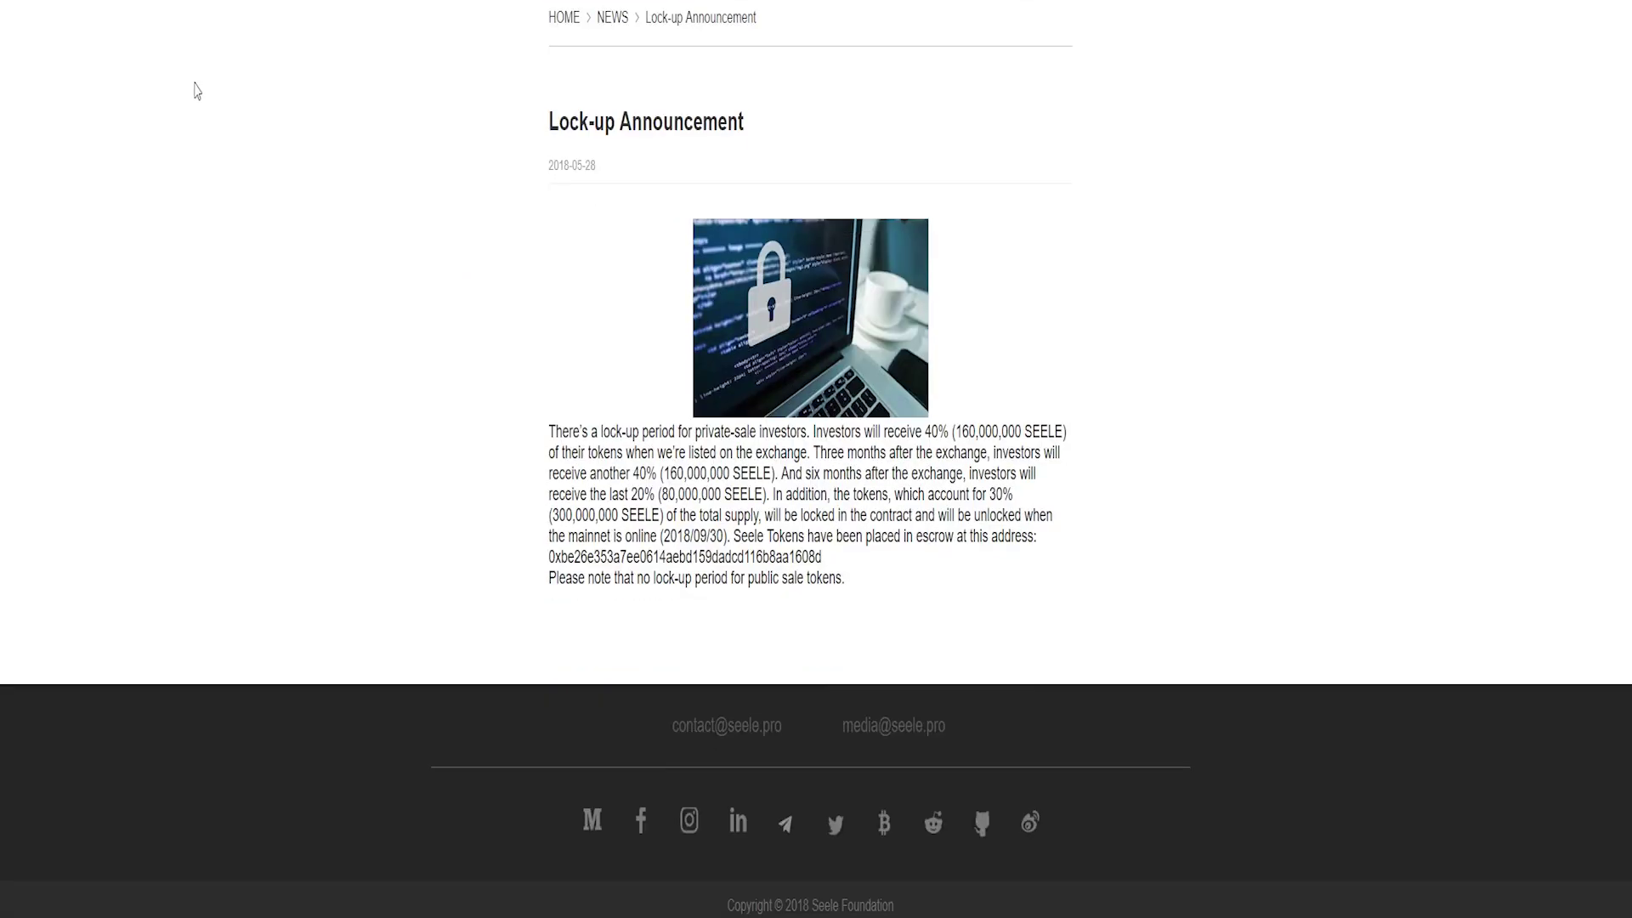
key(alt+Left)
scroll(866, 498, down, 3)
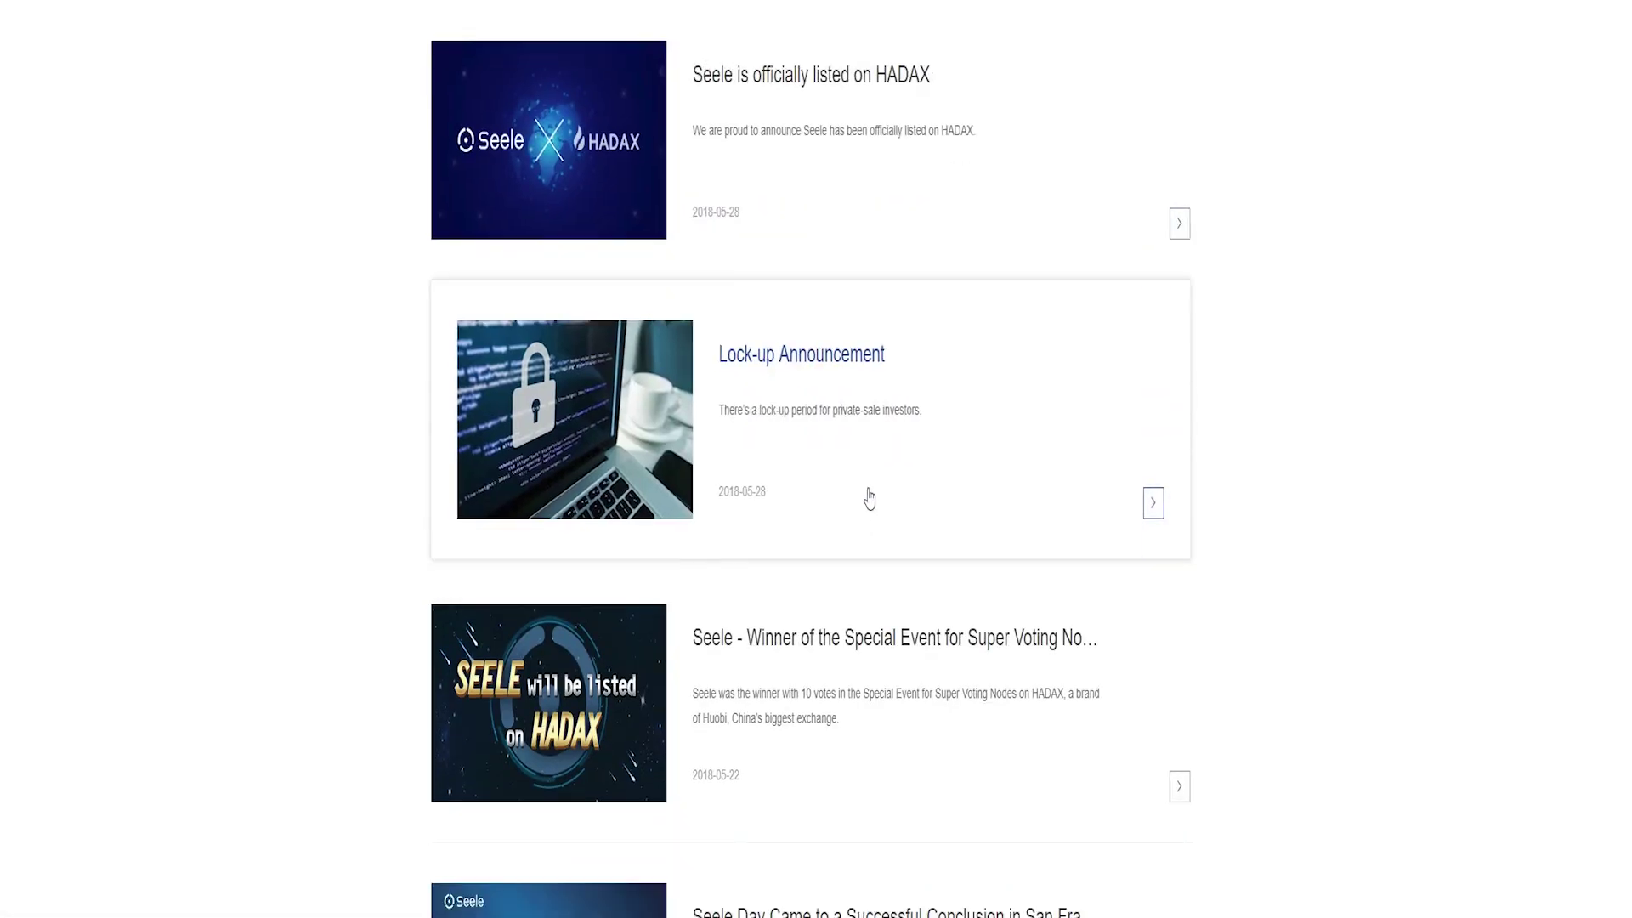
scroll(859, 471, down, 3)
scroll(874, 554, down, 2)
scroll(892, 453, down, 4)
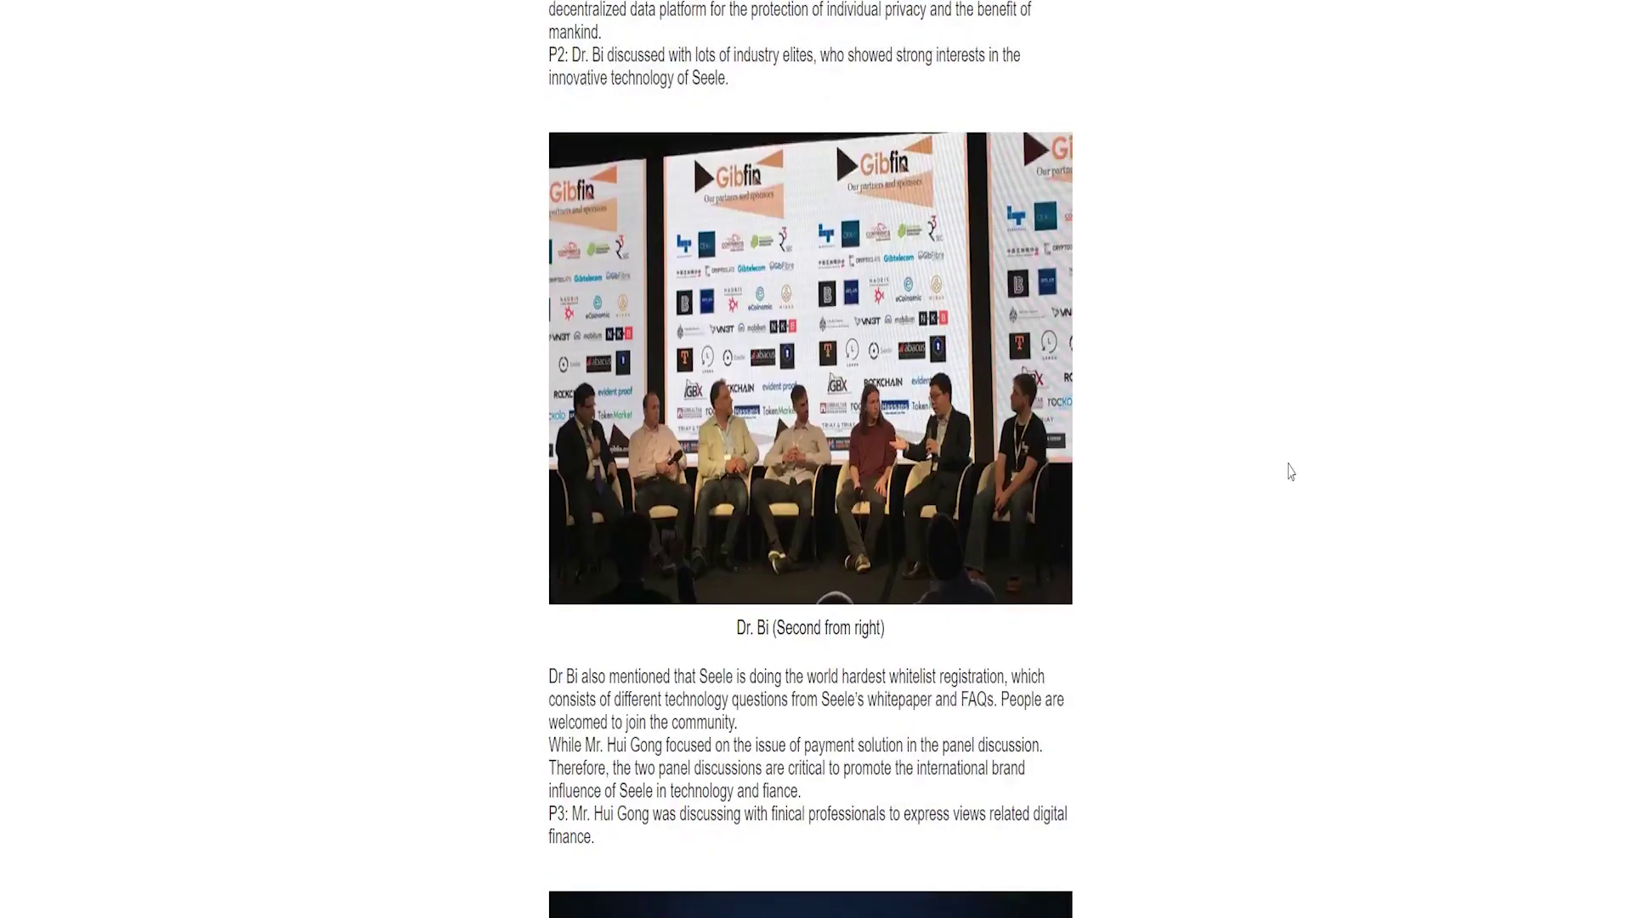
scroll(1289, 468, down, 5)
scroll(1290, 467, down, 2)
key(alt+Left)
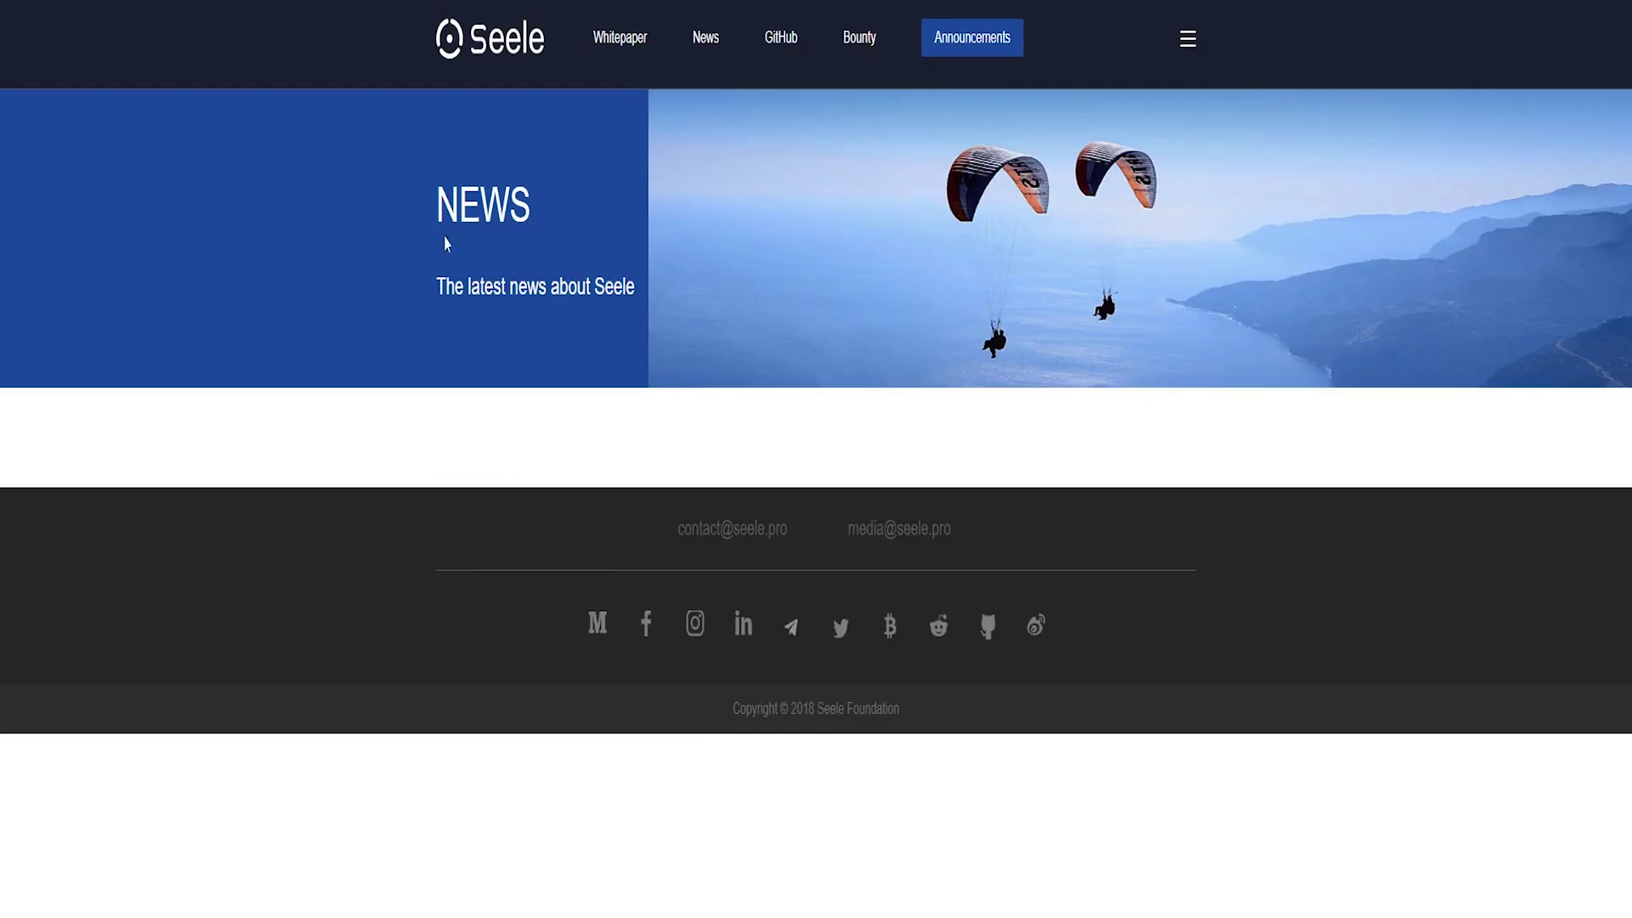
scroll(1068, 438, down, 10)
scroll(1067, 433, down, 5)
scroll(1053, 441, down, 3)
scroll(1053, 441, down, 2)
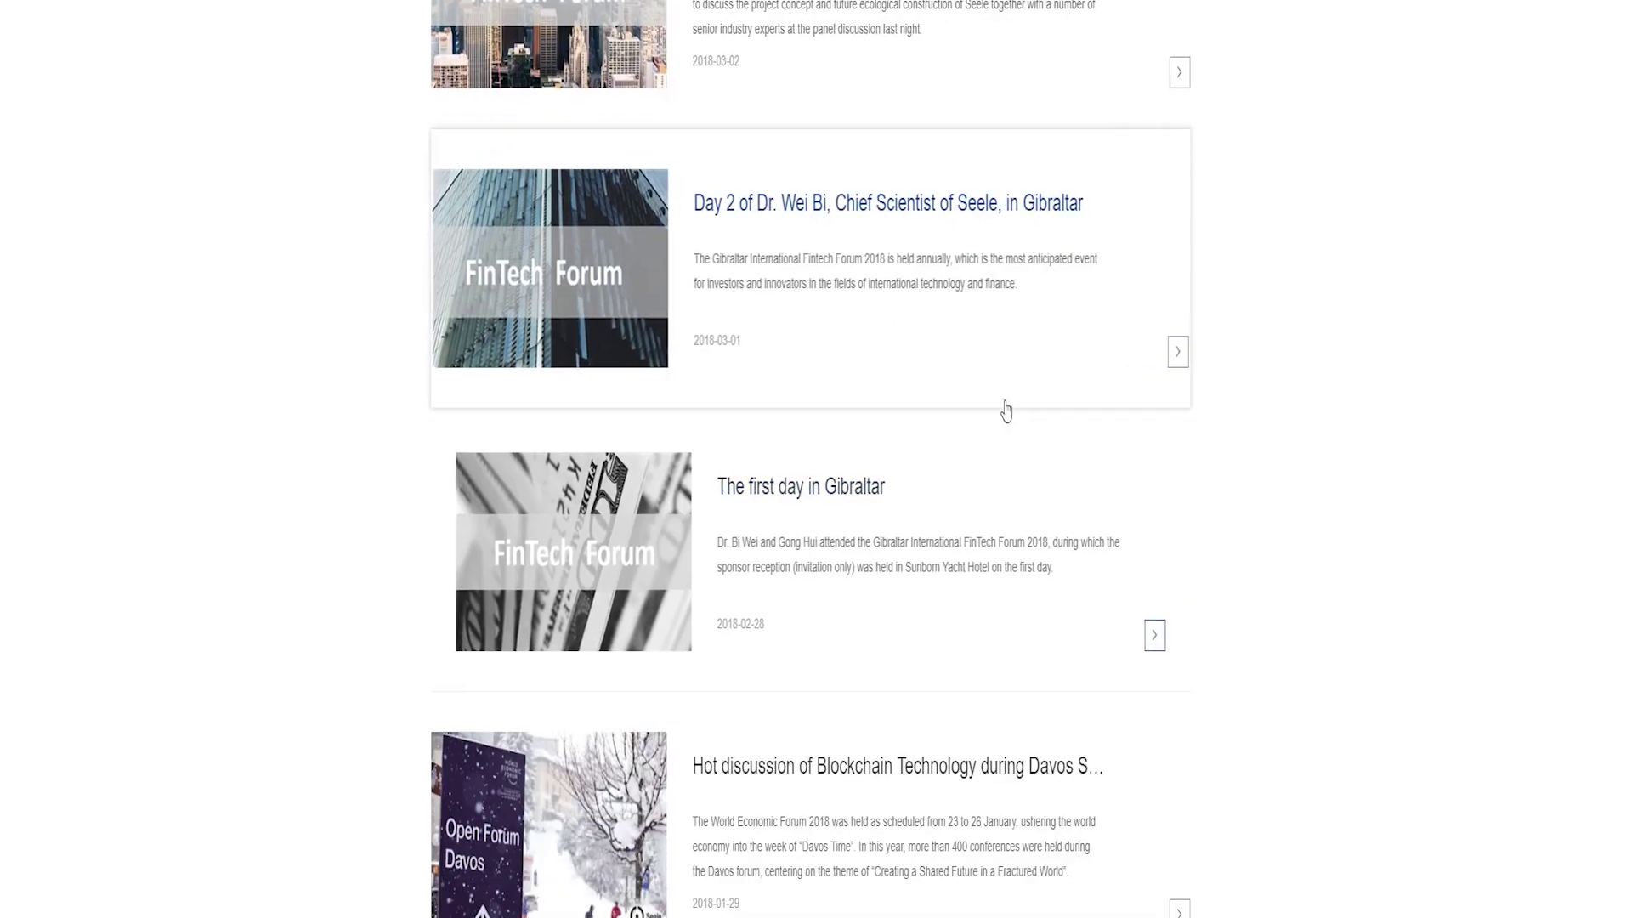
- Read 'The first day in Gibraltar' article through and return to the News list
click(851, 490)
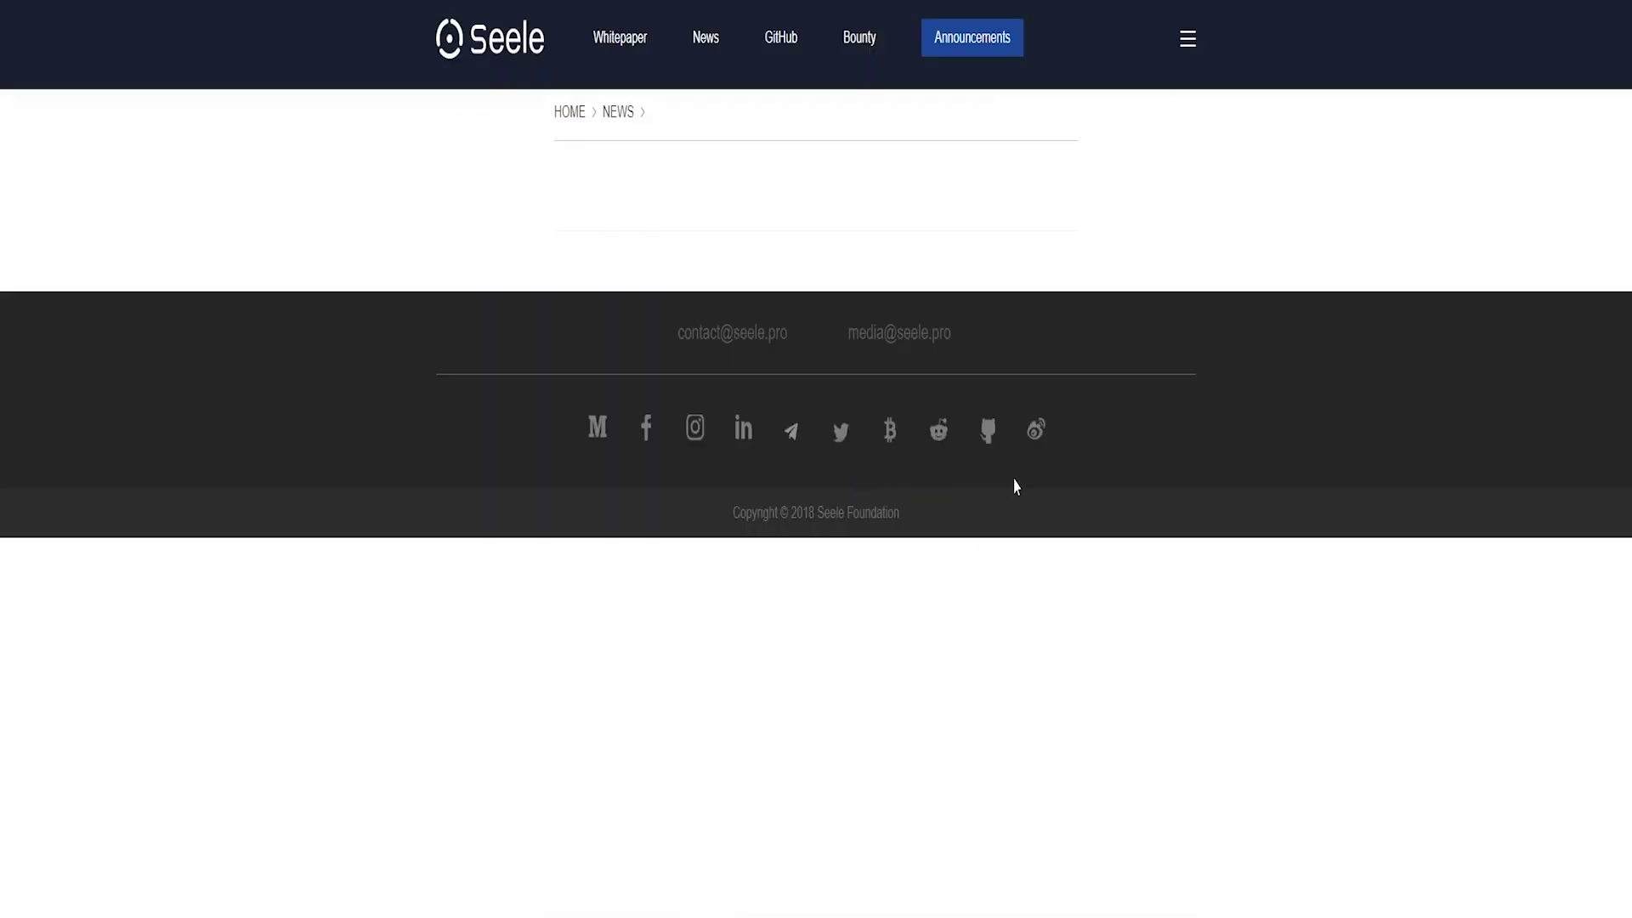
scroll(1162, 288, down, 2)
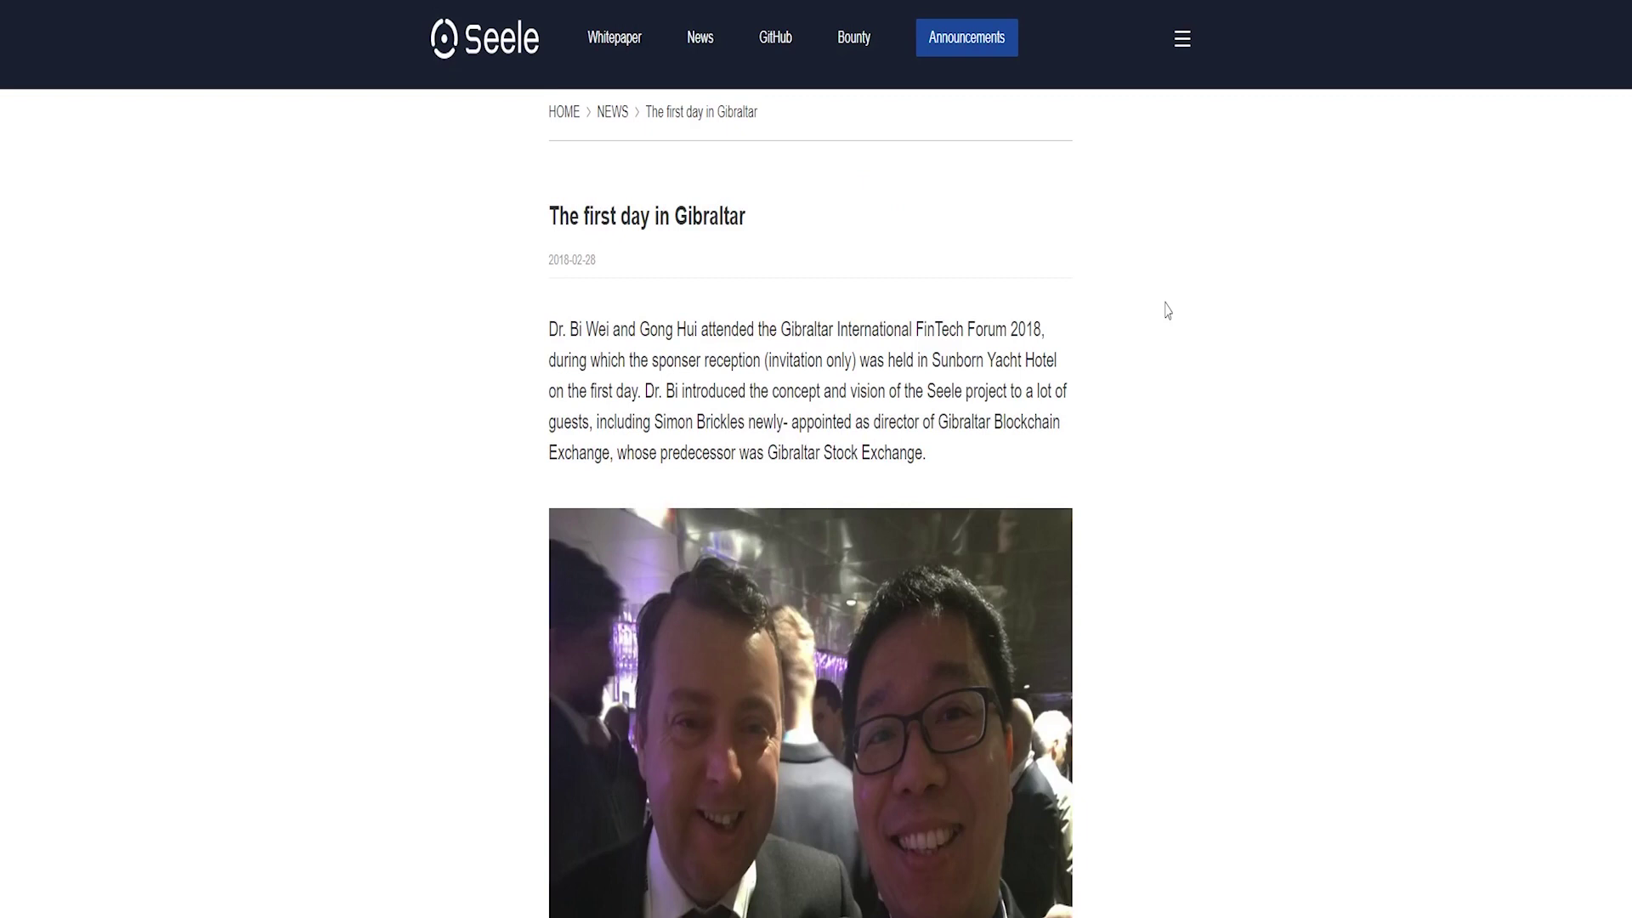
scroll(1162, 313, down, 3)
scroll(1162, 309, down, 5)
scroll(1157, 324, down, 1)
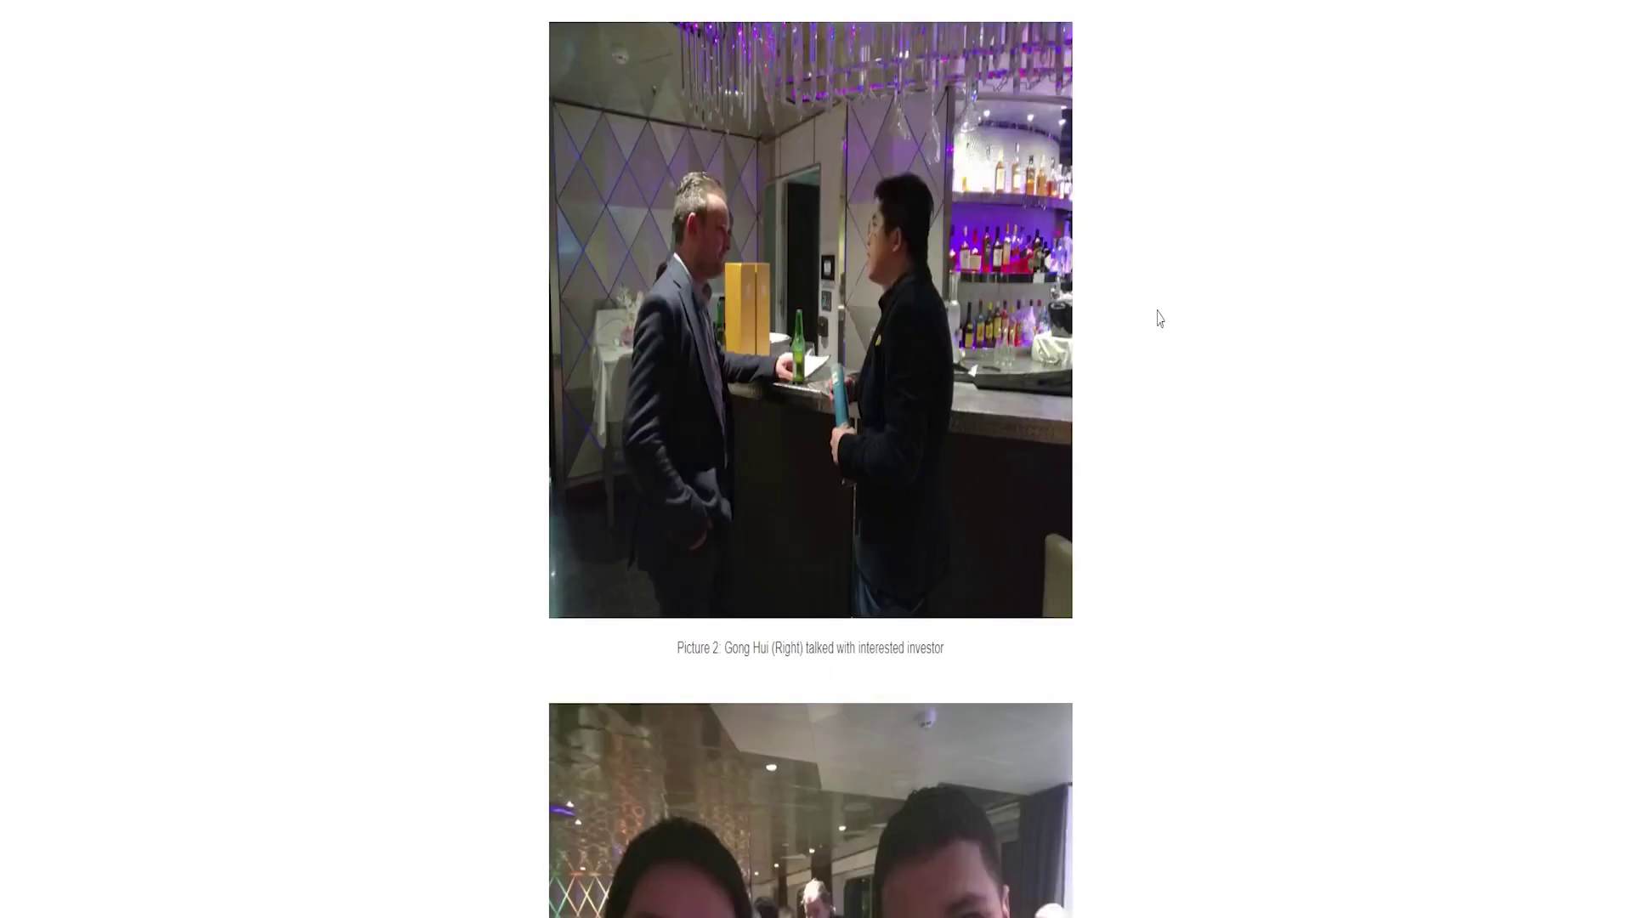
scroll(1157, 324, down, 3)
scroll(1158, 324, down, 3)
scroll(1153, 332, down, 5)
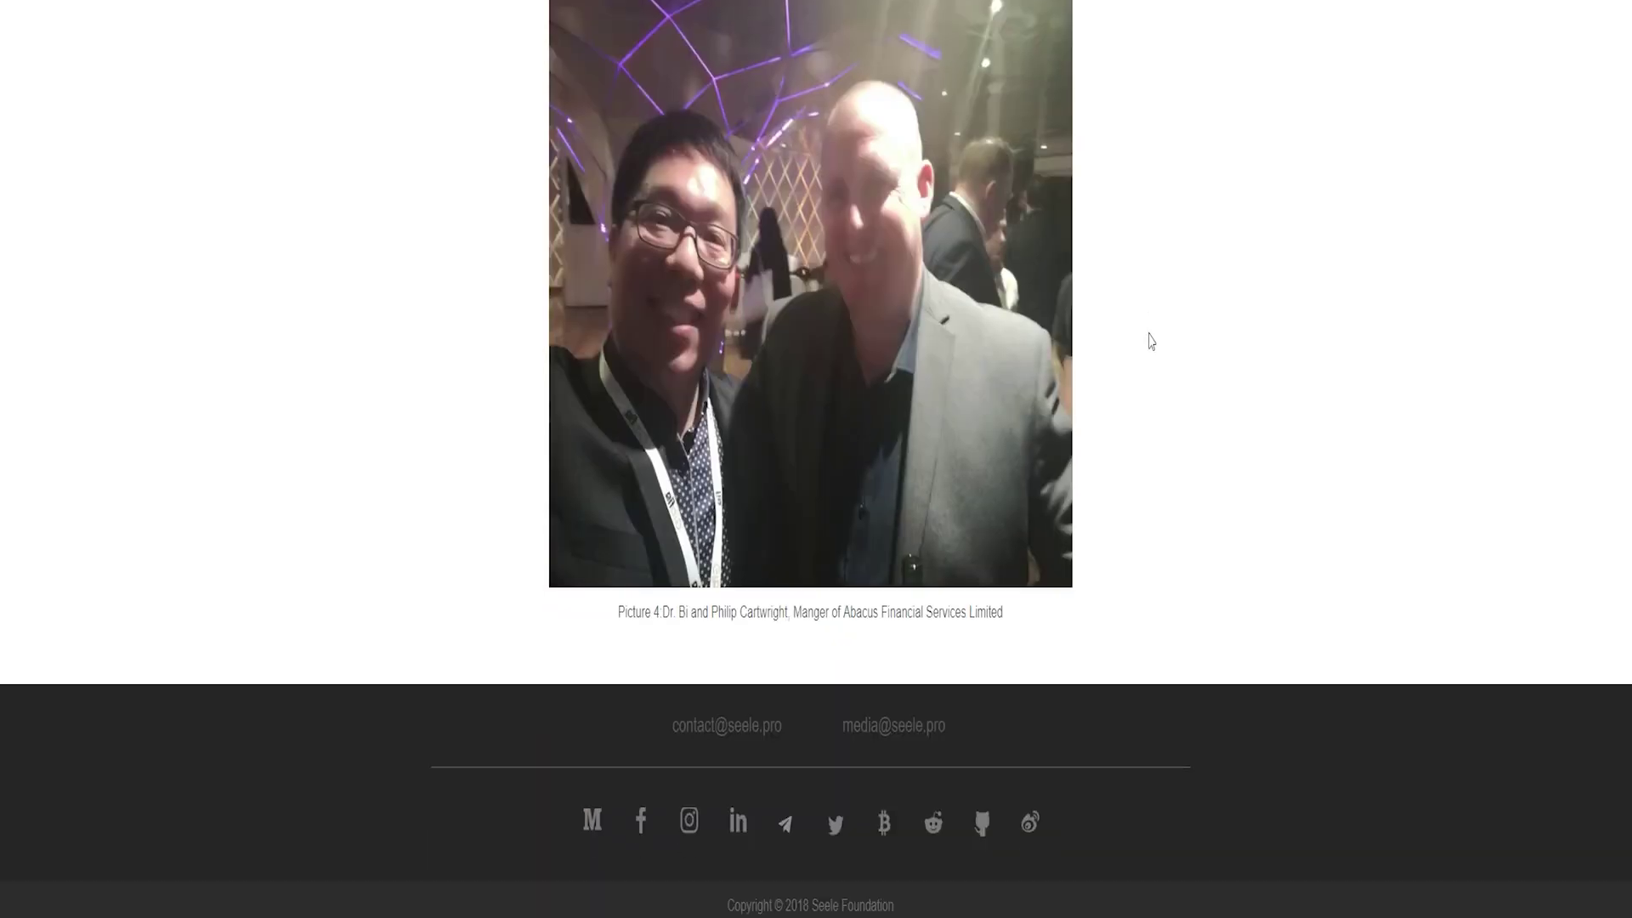
key(alt+Left)
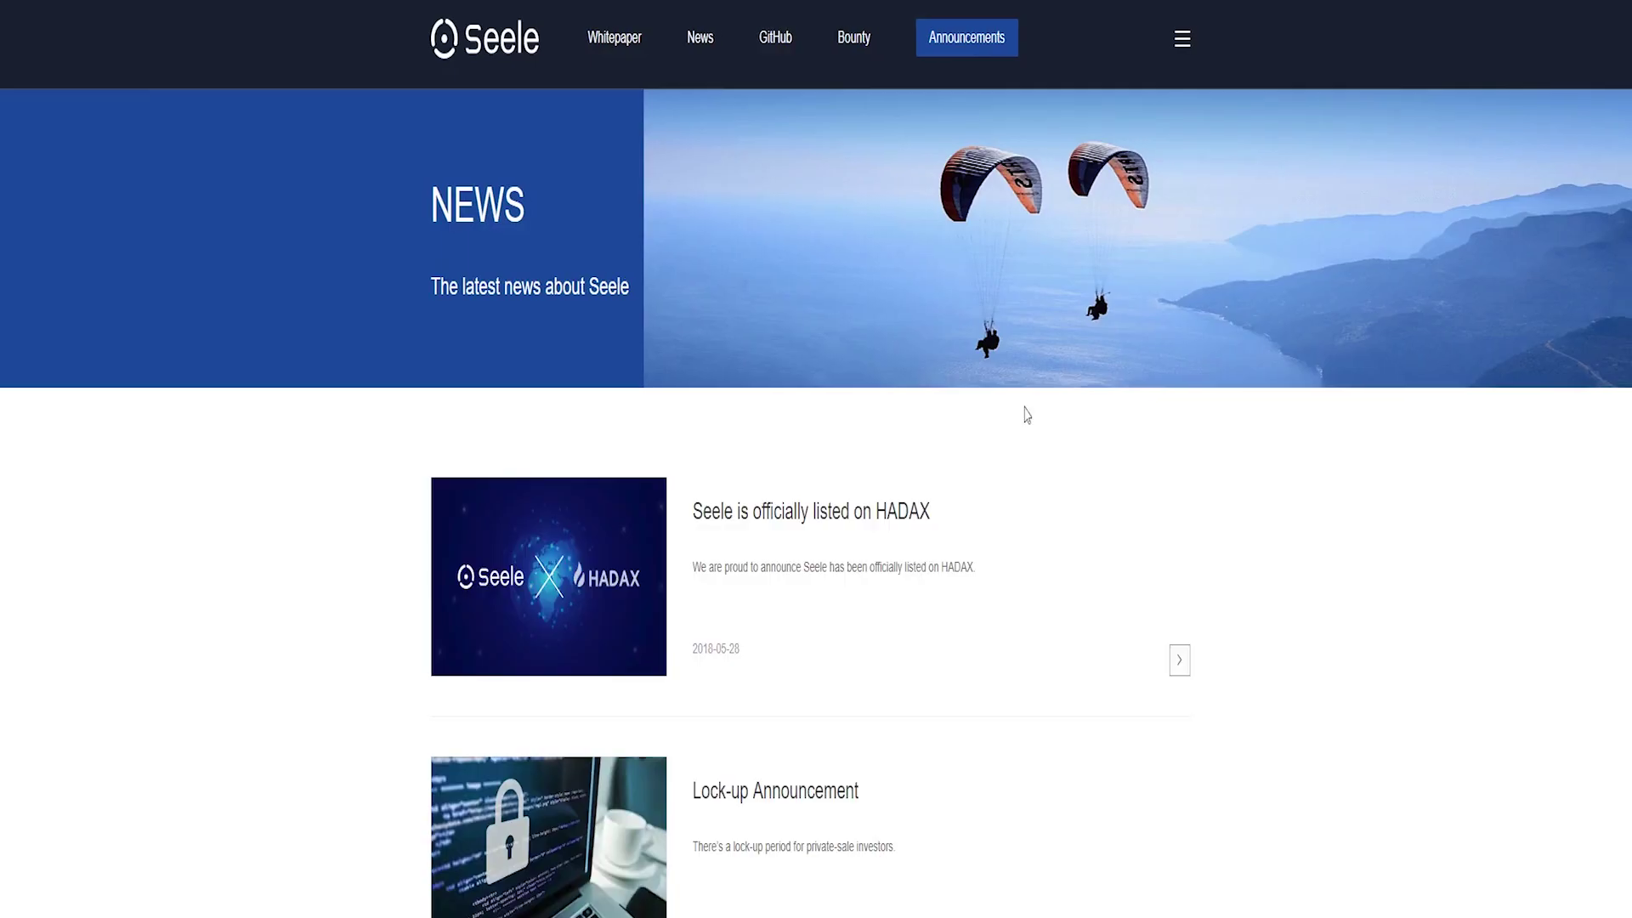
scroll(1024, 413, down, 4)
scroll(1030, 430, down, 5)
scroll(1027, 436, down, 4)
scroll(1025, 437, down, 5)
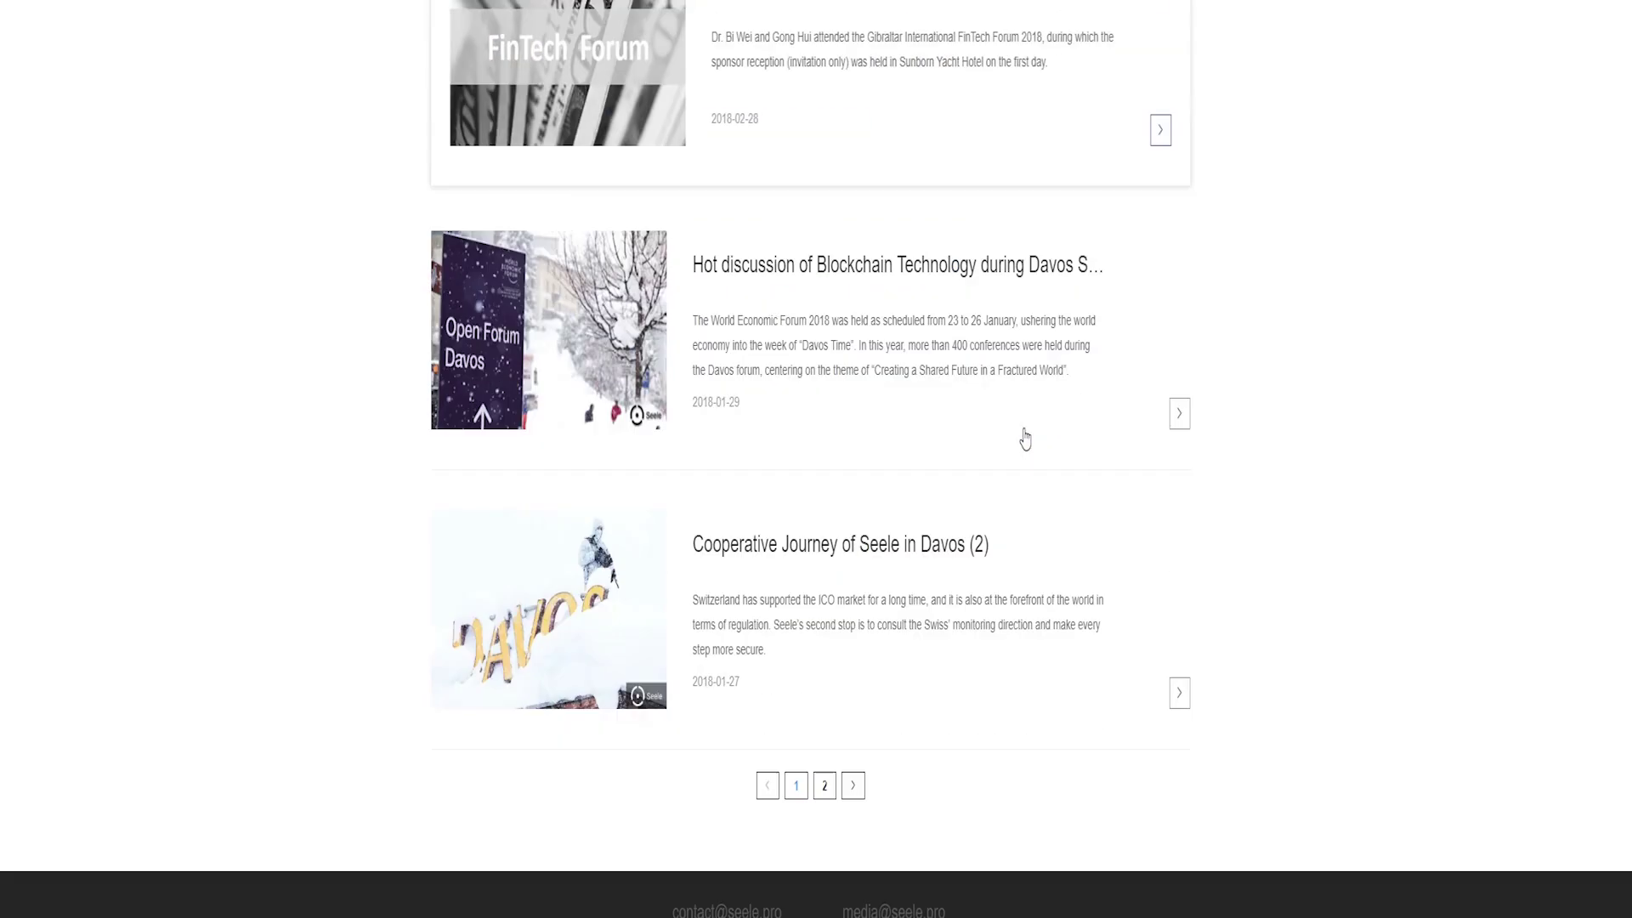
scroll(1021, 435, down, 1)
scroll(972, 370, up, 5)
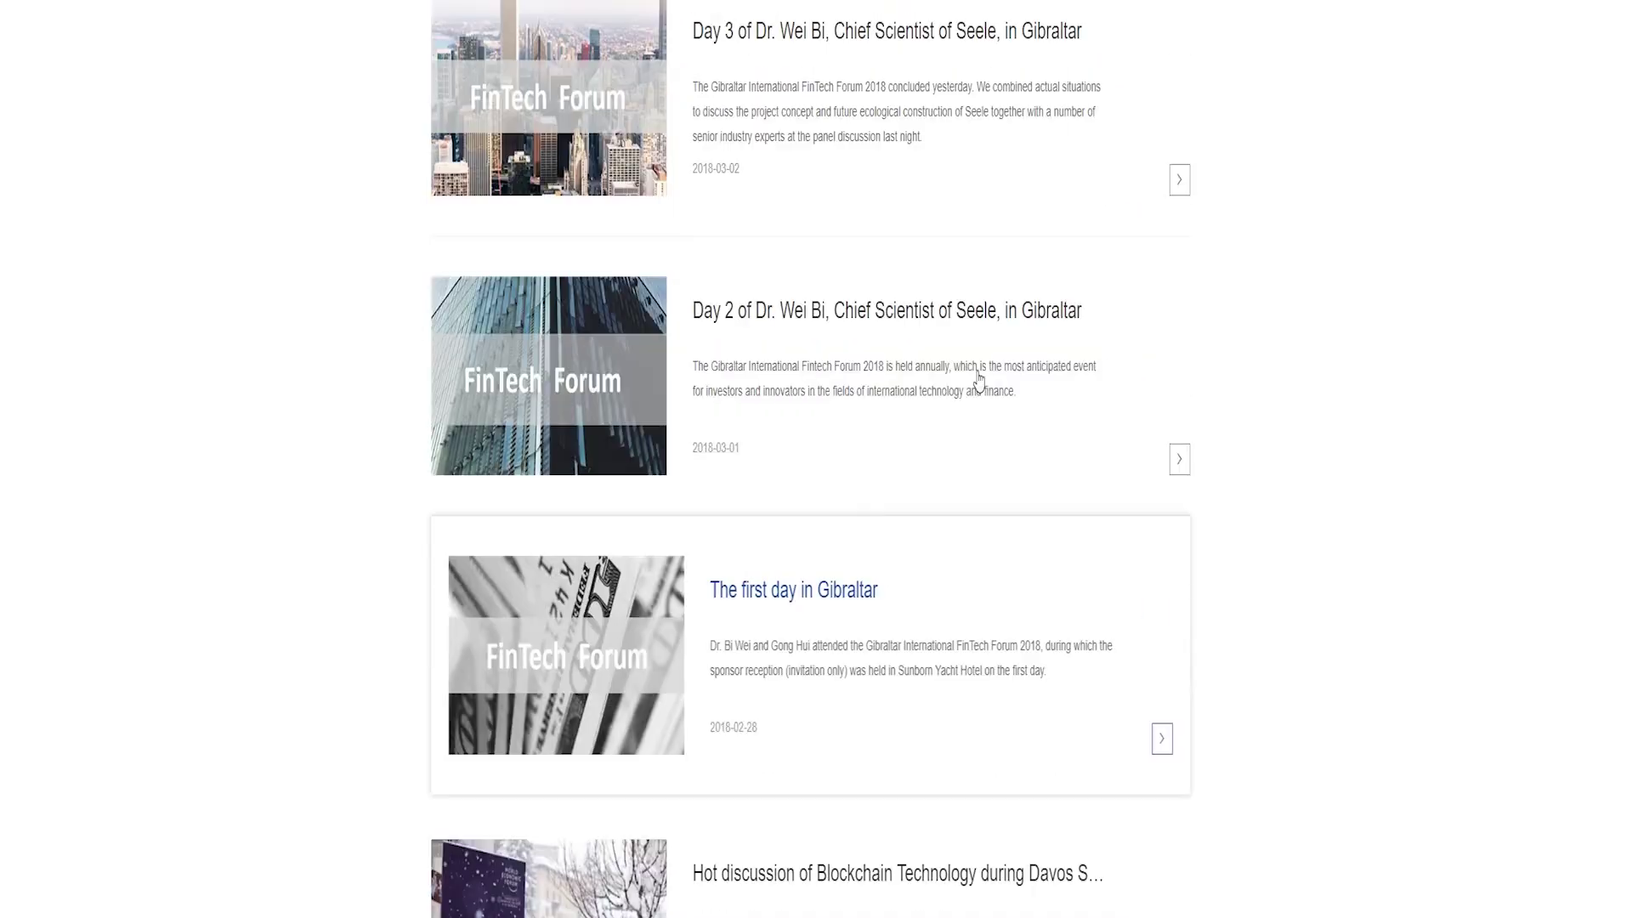
- Open 'Hot discussion of Blockchain Technology during Davos' and scroll through it to the end
click(965, 892)
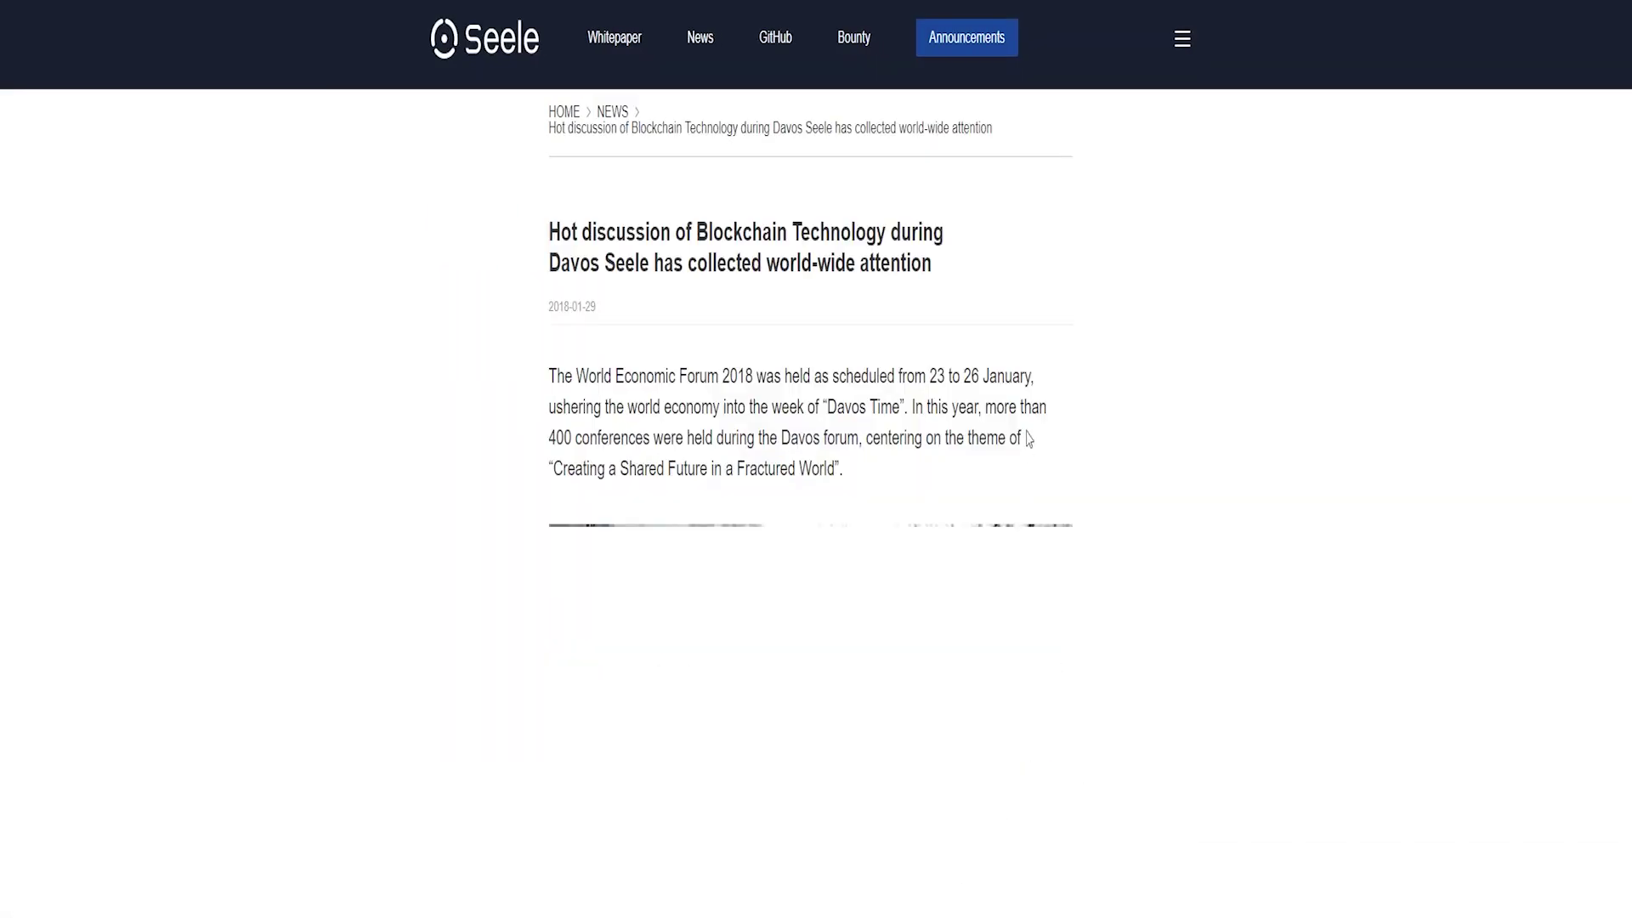
scroll(1020, 459, down, 5)
scroll(1046, 427, down, 6)
scroll(1066, 406, down, 5)
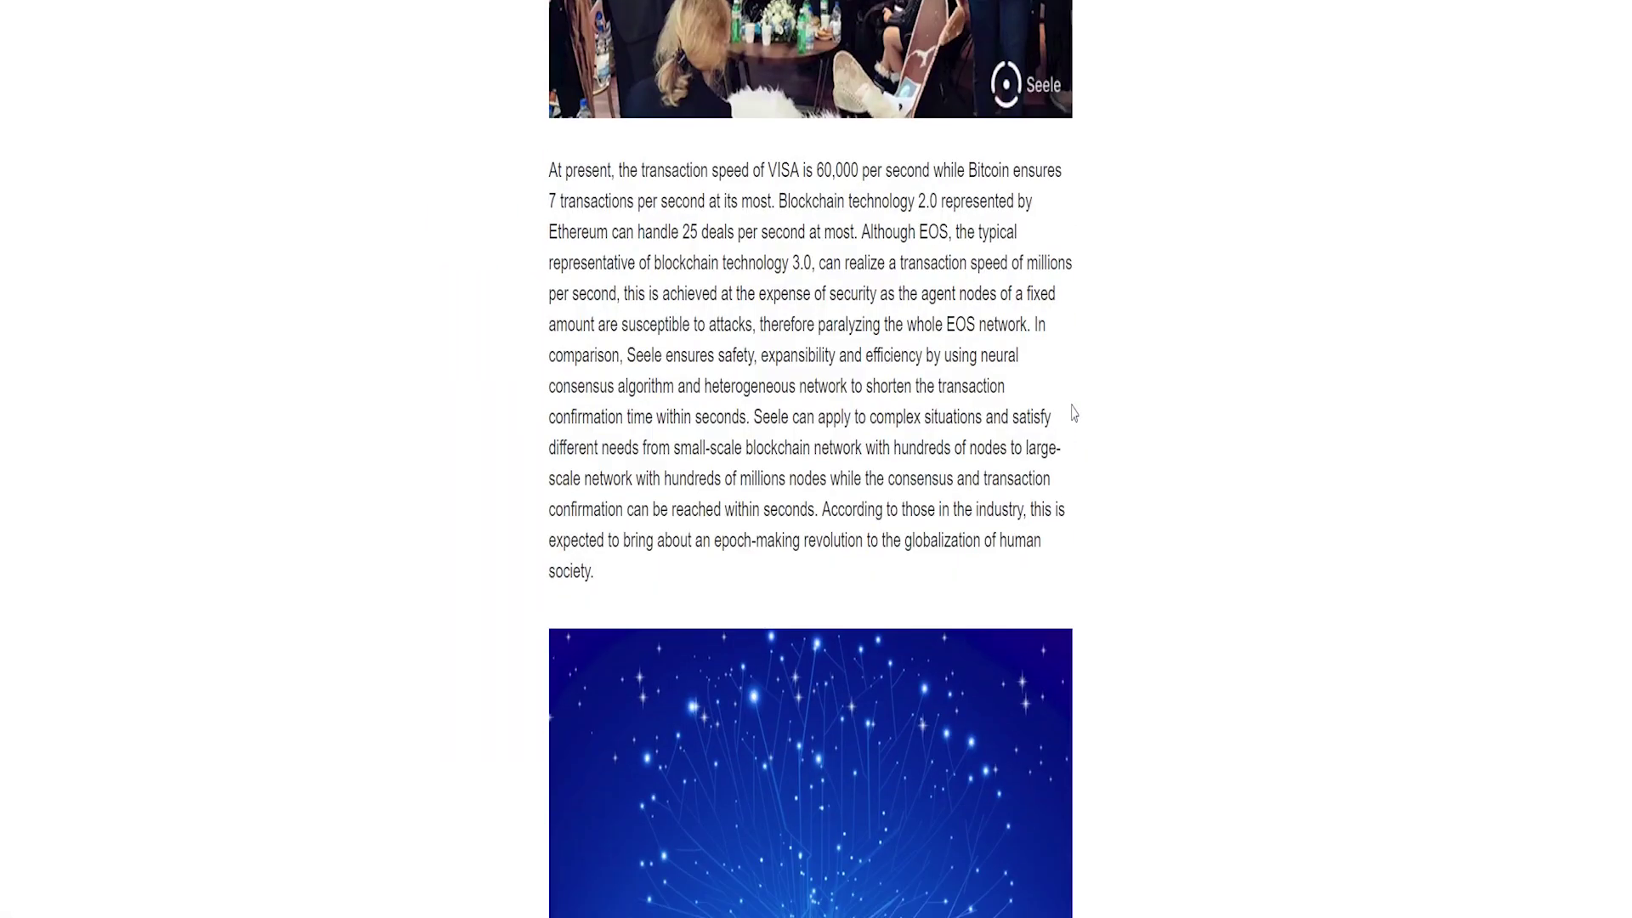
scroll(1071, 411, down, 4)
scroll(1071, 412, down, 2)
scroll(1074, 422, down, 7)
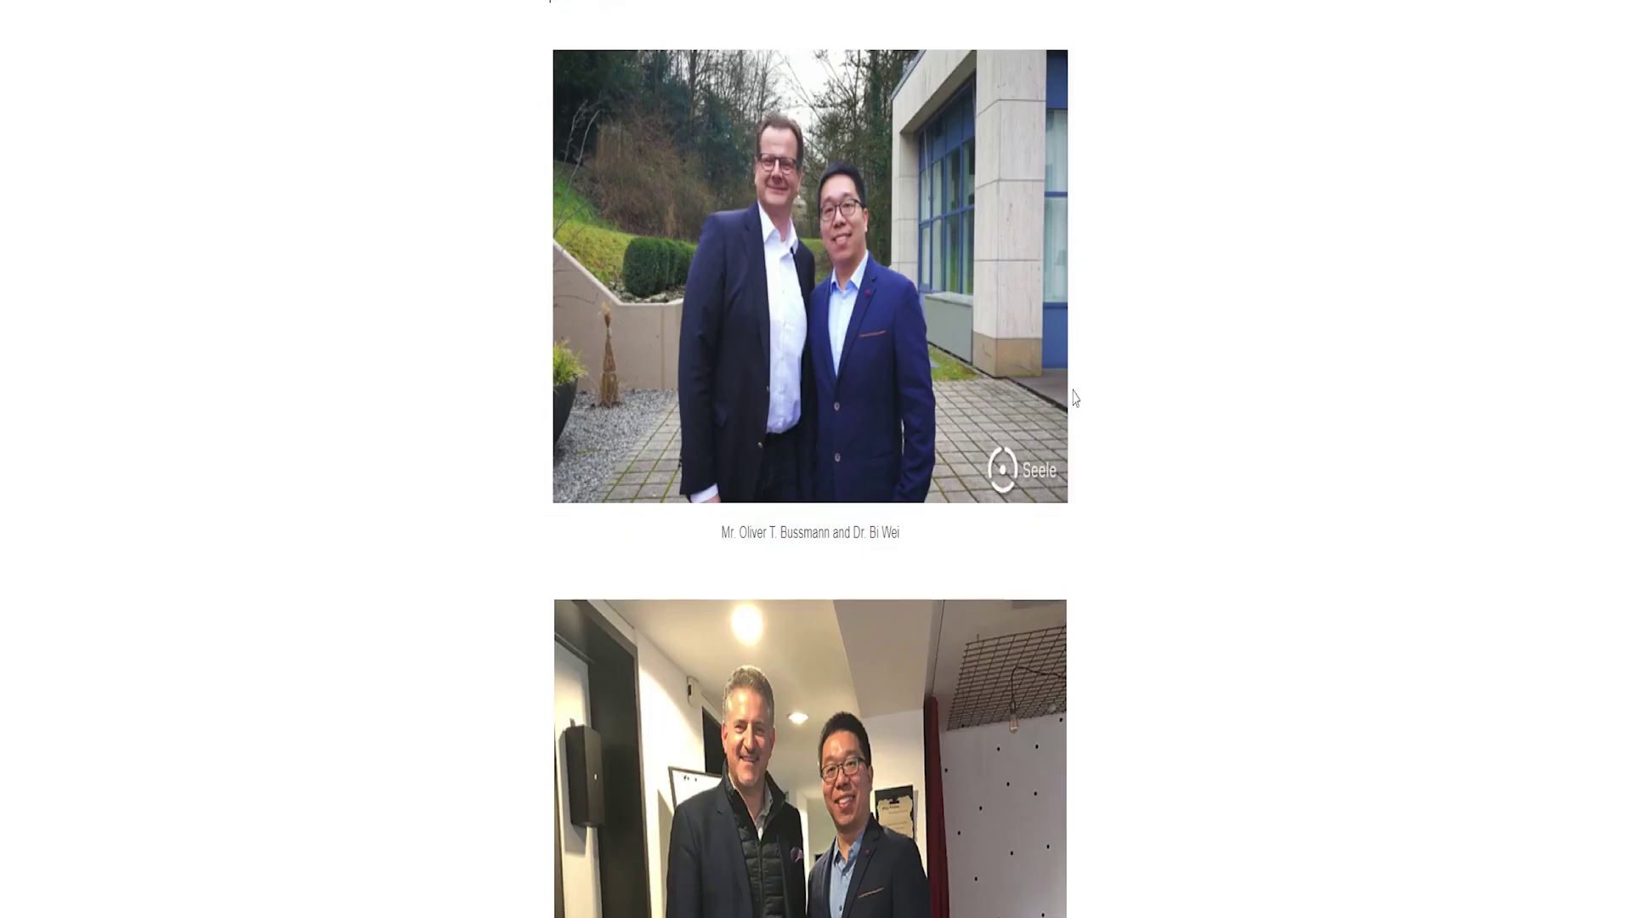
scroll(1075, 399, down, 1)
scroll(1075, 397, down, 3)
scroll(1075, 396, down, 3)
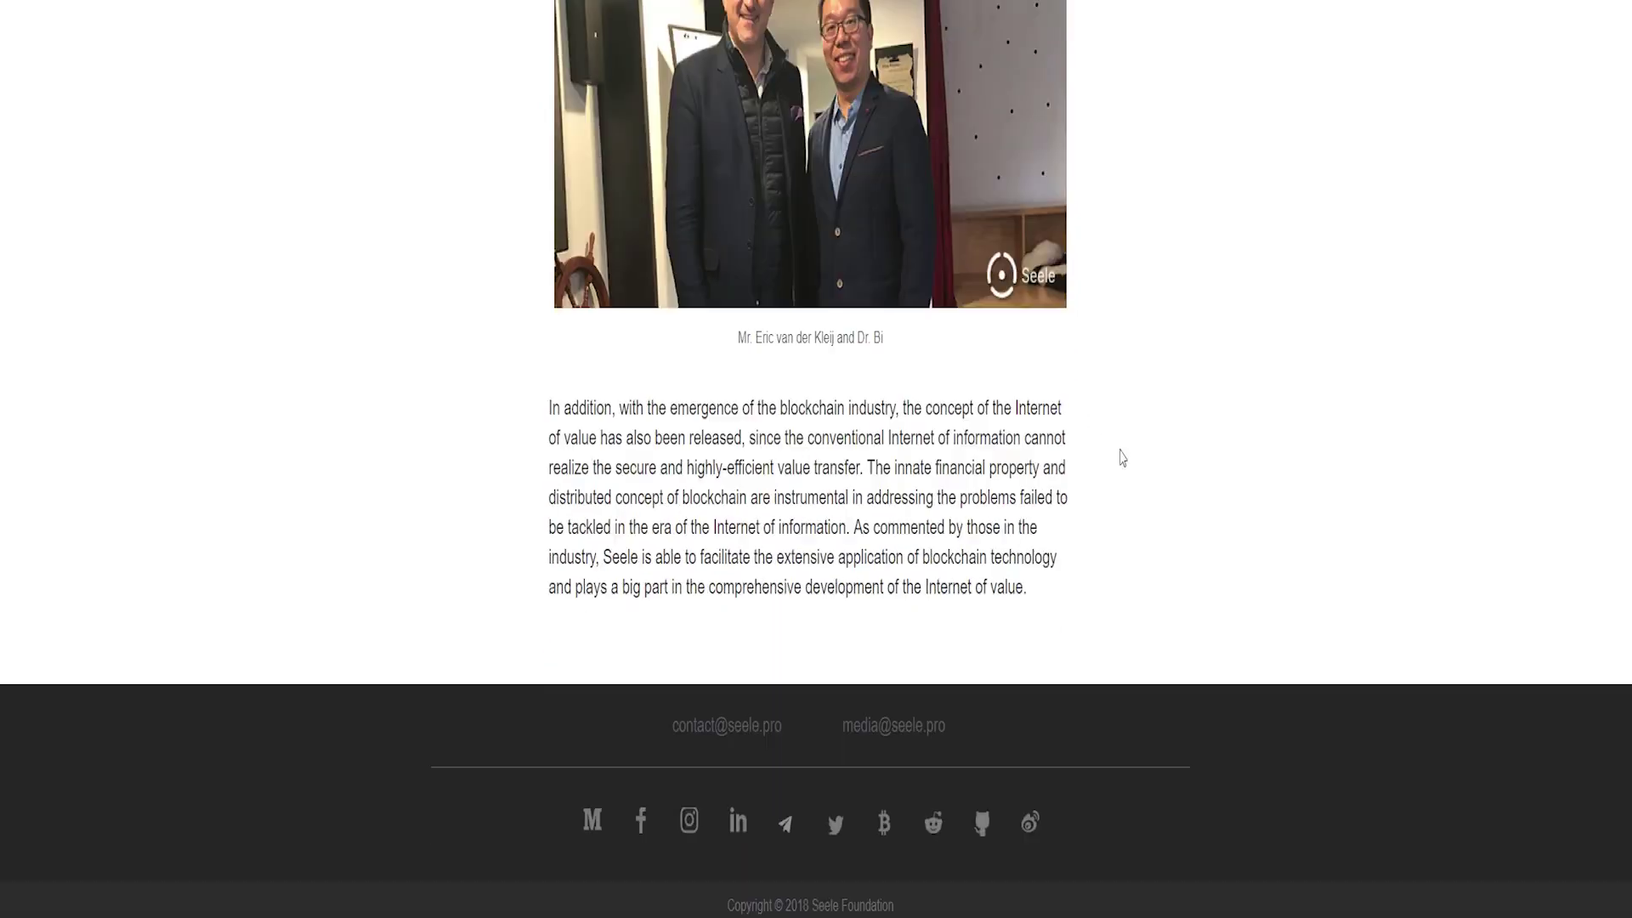
scroll(1569, 510, up, 10)
scroll(1555, 497, up, 5)
scroll(1549, 491, up, 10)
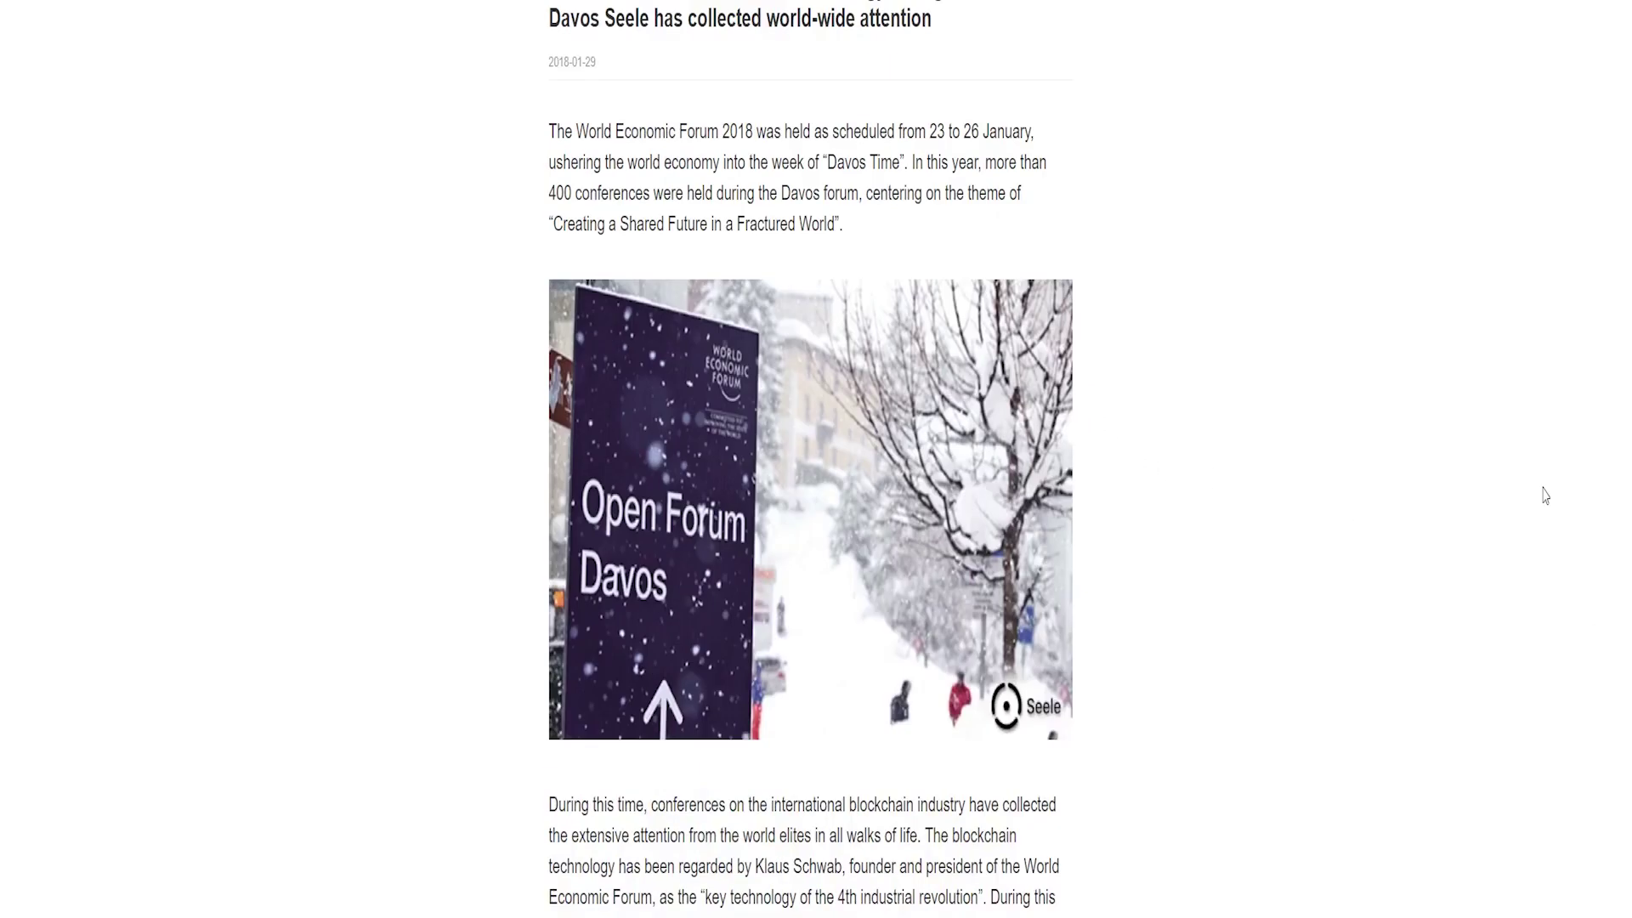
scroll(1403, 466, up, 2)
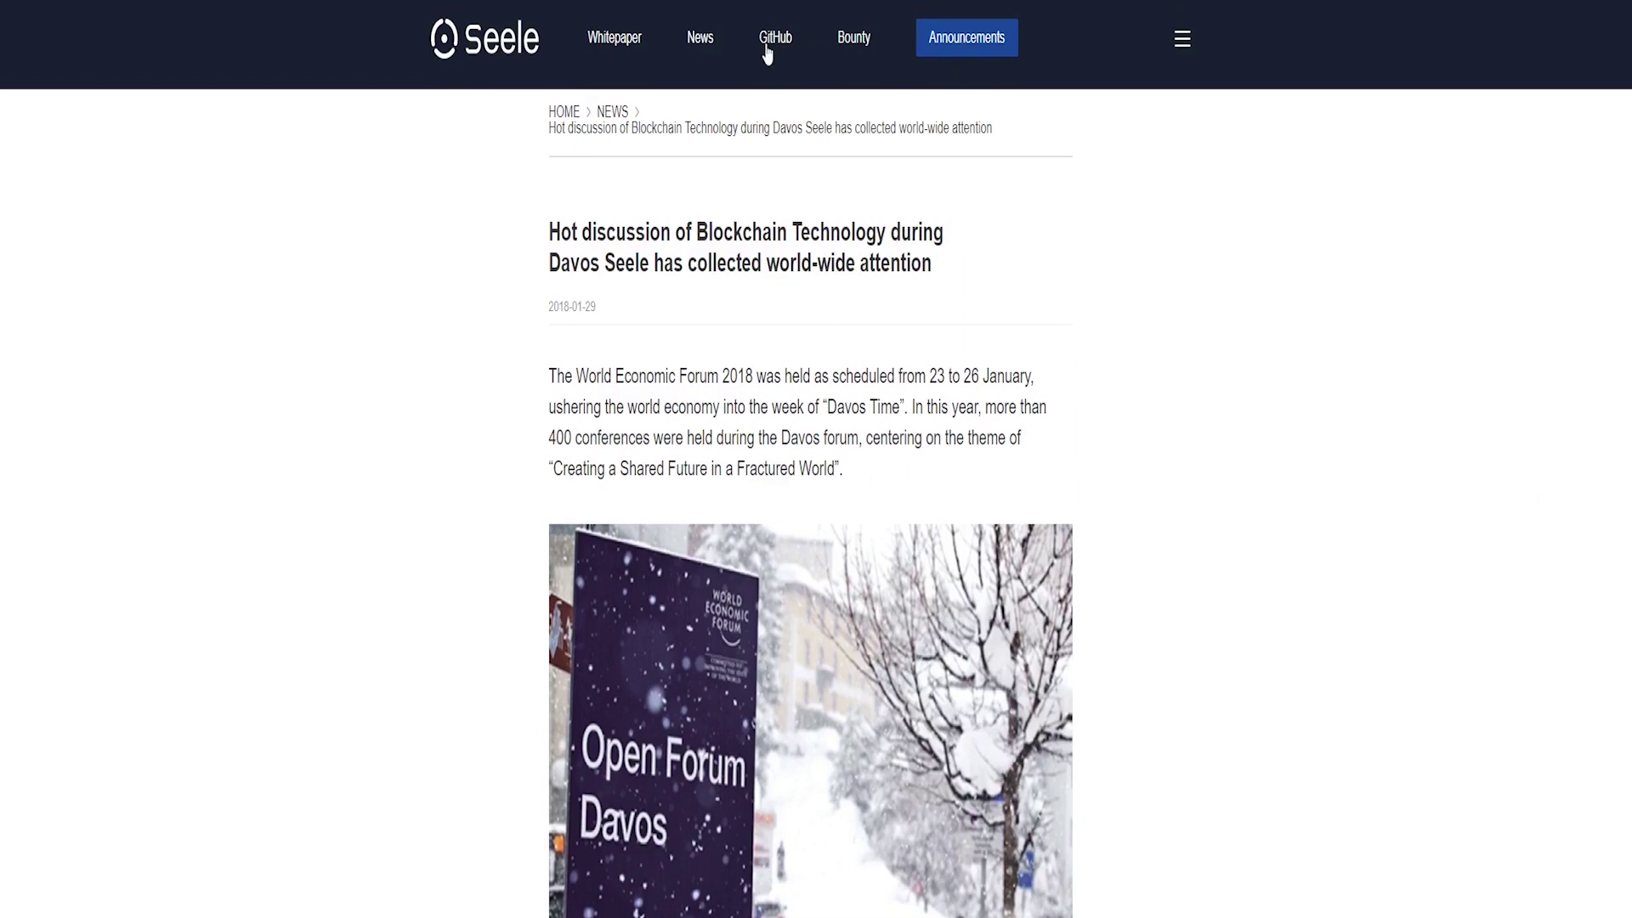
click(716, 49)
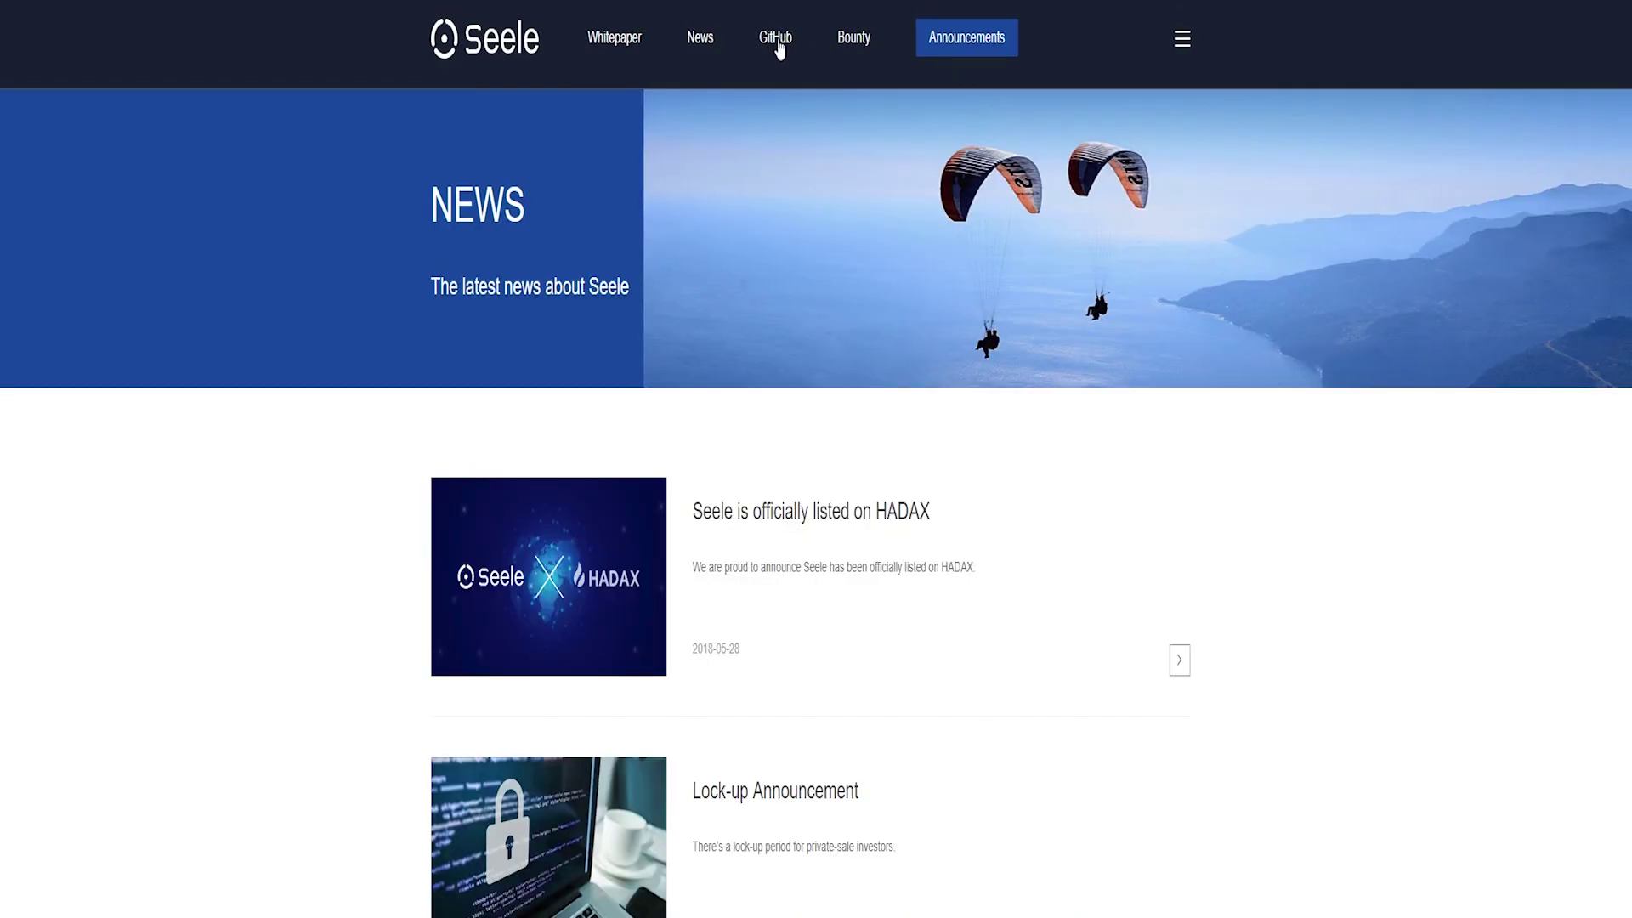
click(781, 44)
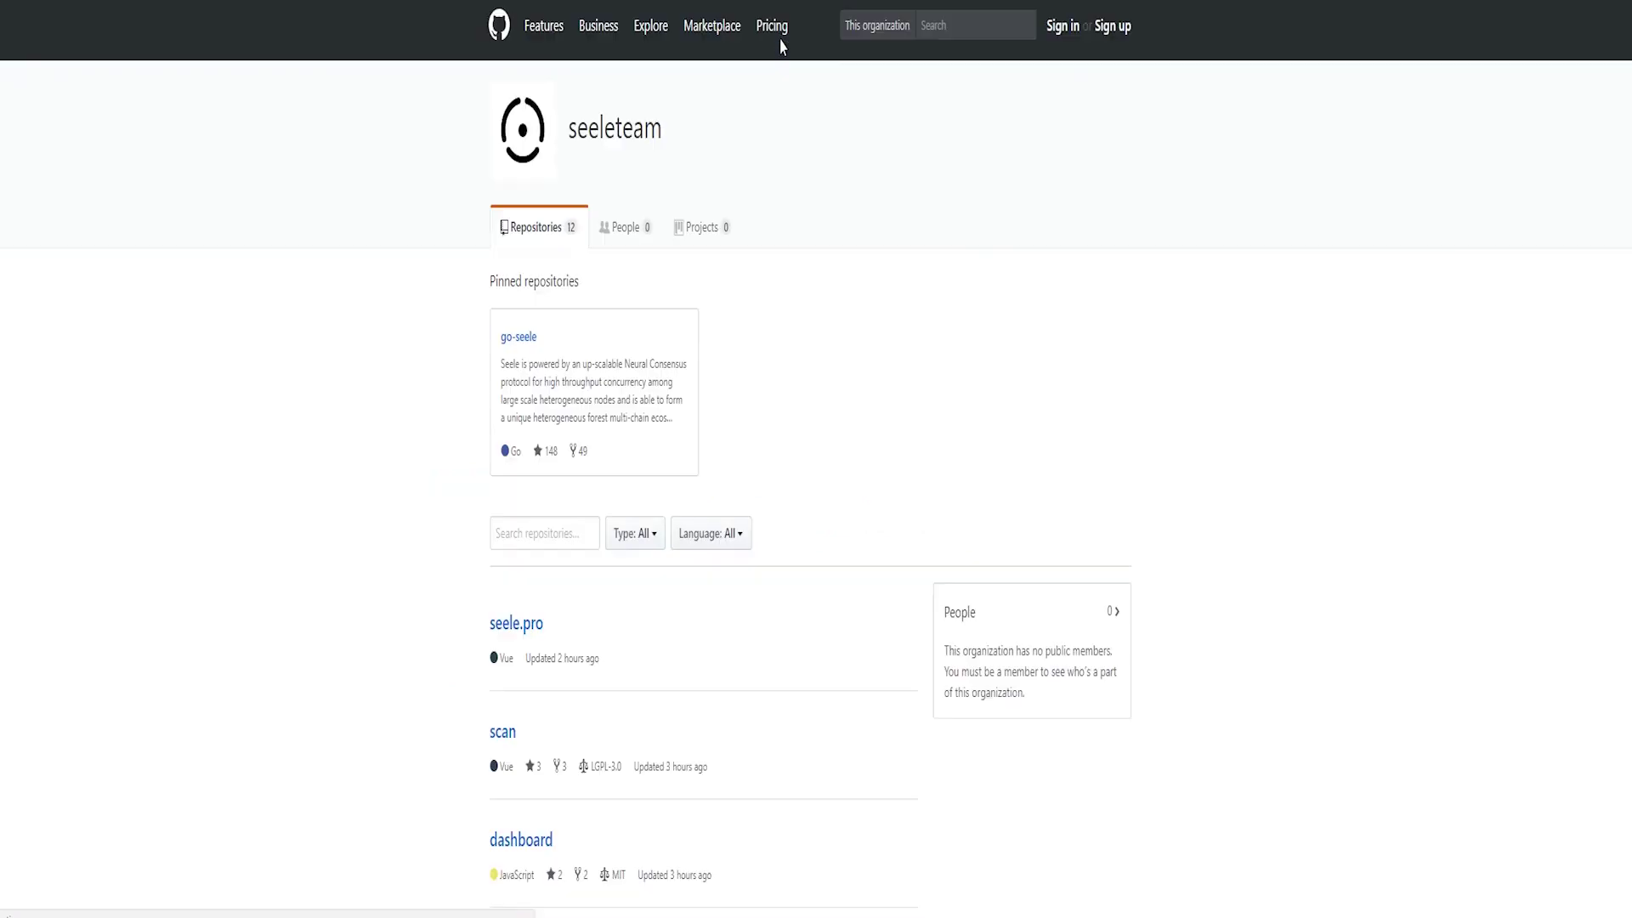
scroll(508, 375, down, 3)
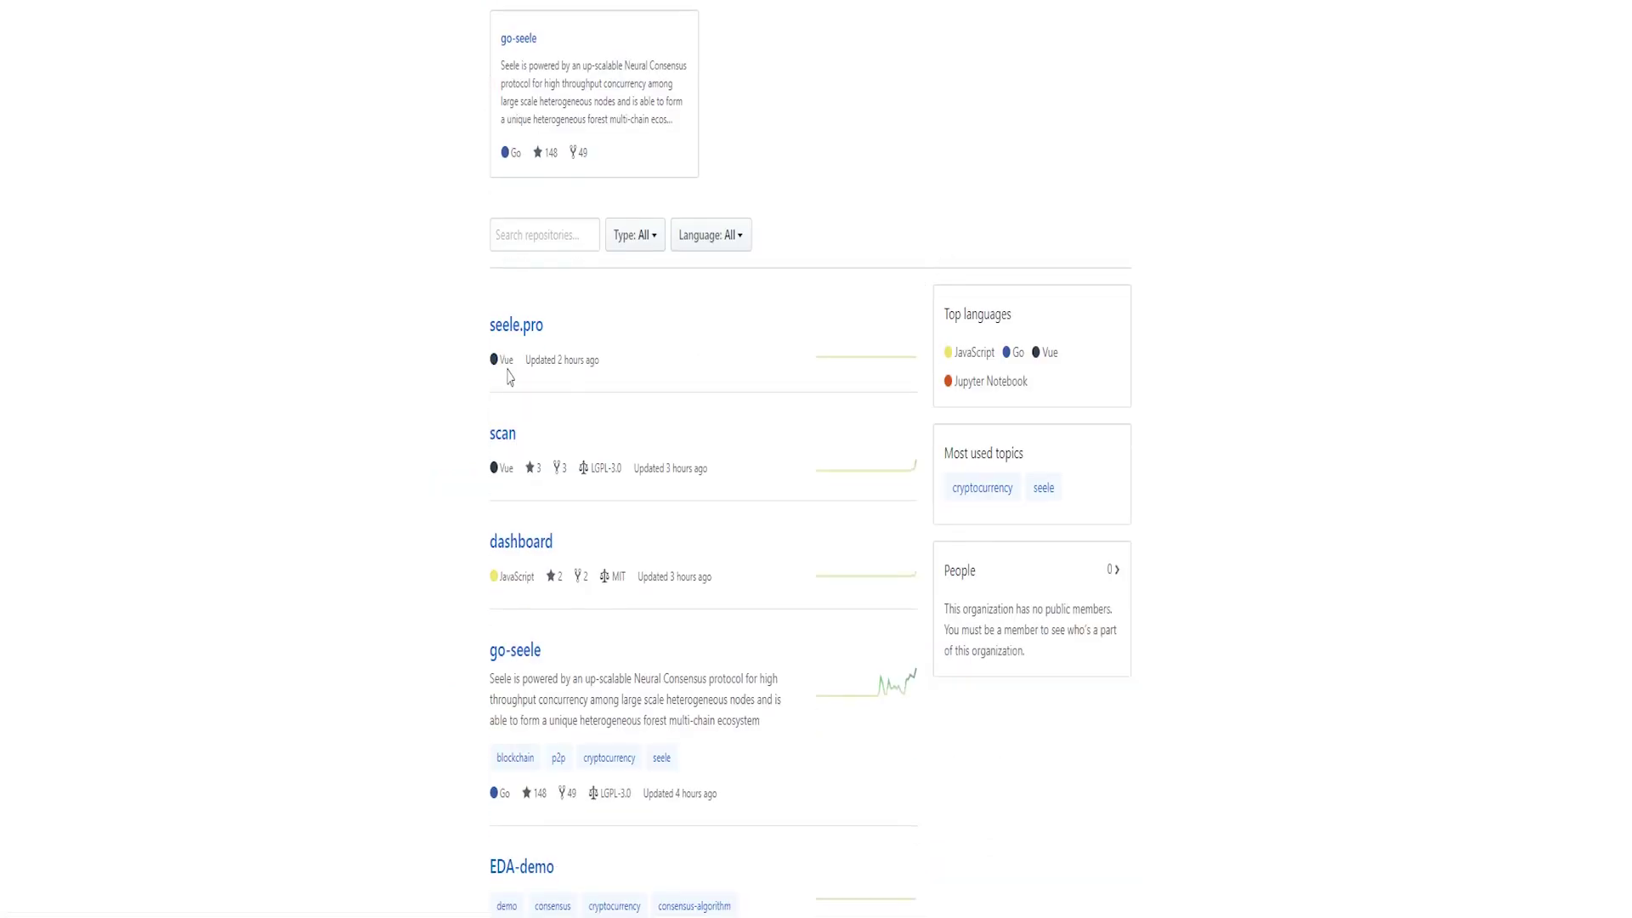
scroll(547, 357, down, 4)
scroll(548, 361, down, 1)
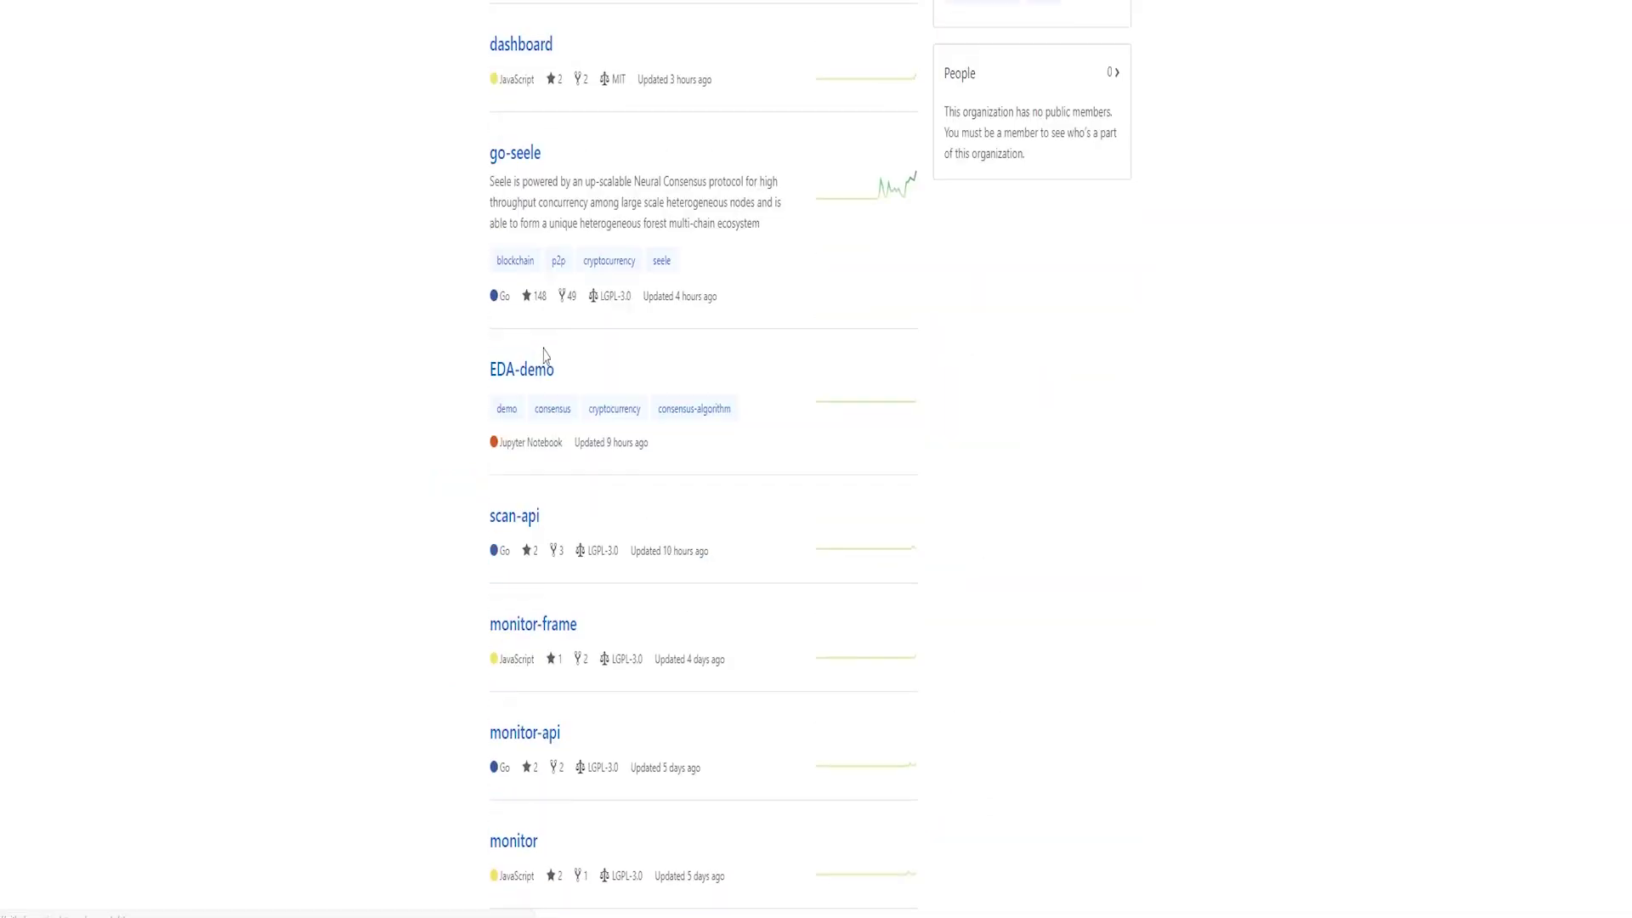
scroll(550, 361, down, 1)
scroll(551, 363, down, 3)
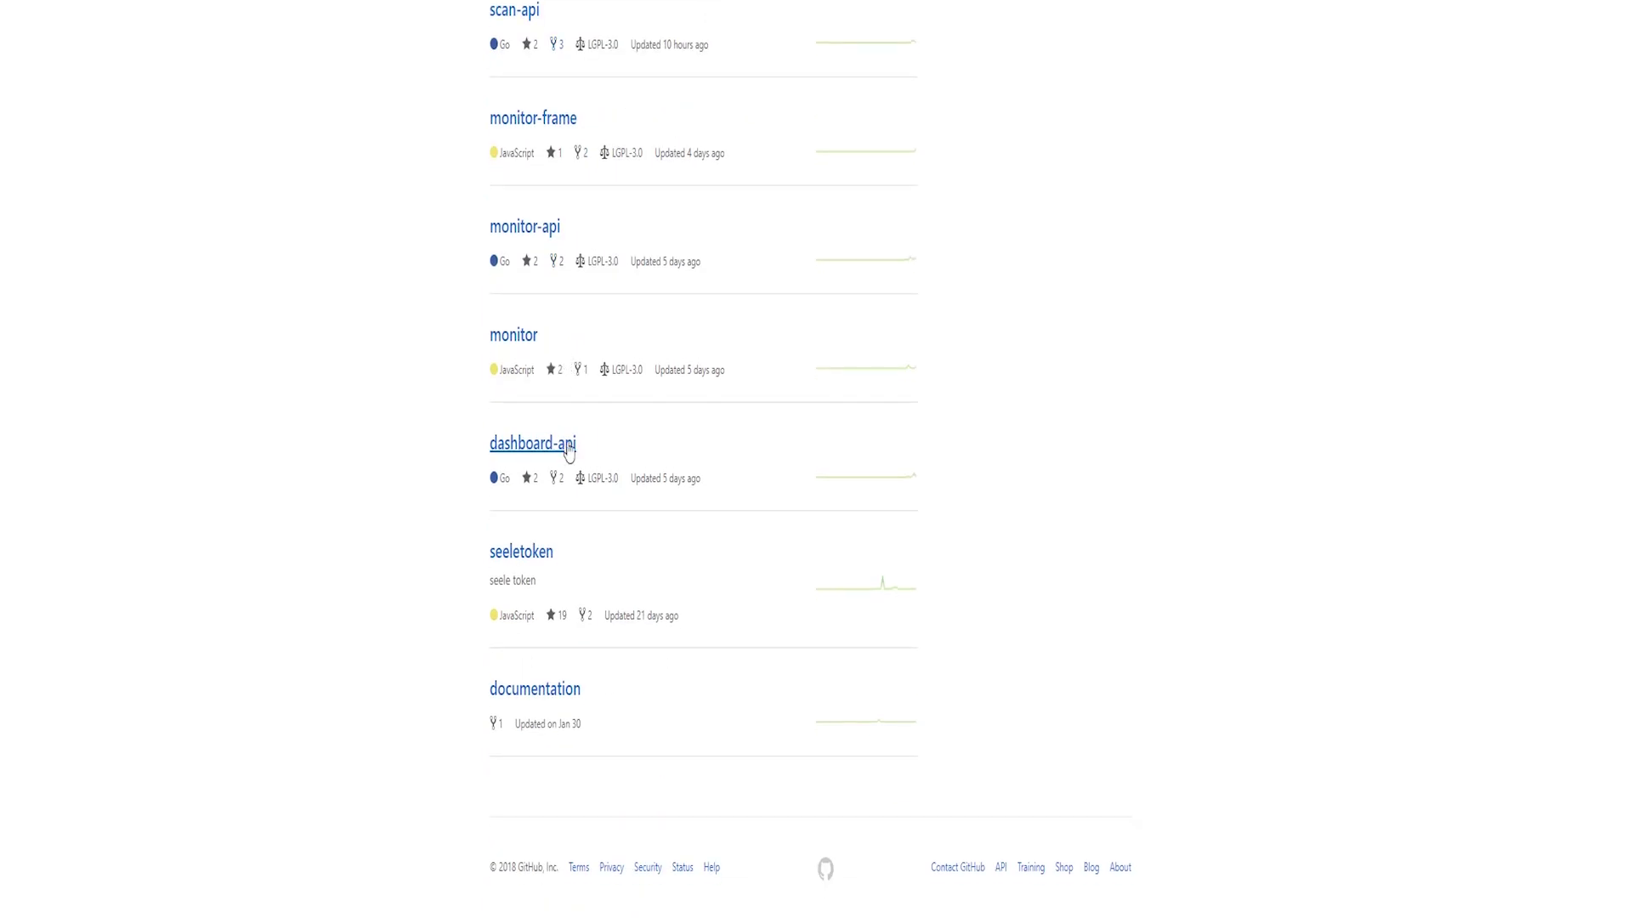
scroll(568, 449, up, 10)
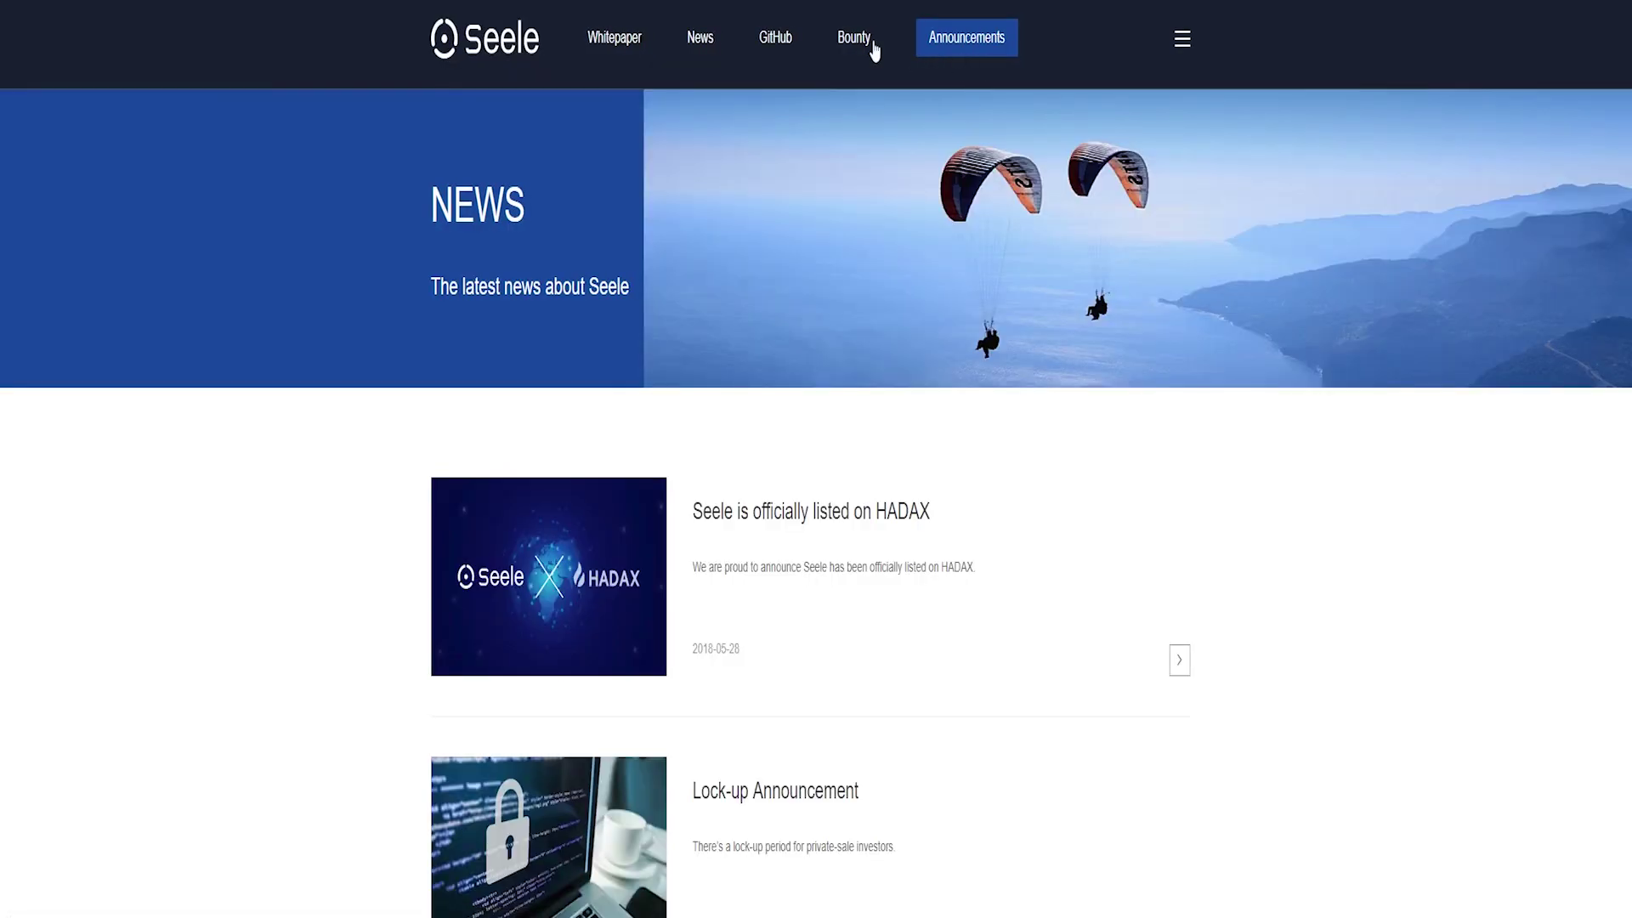
- Browse the Seele-Bounty Program's reward tables and six bounty projects, then return home
click(873, 52)
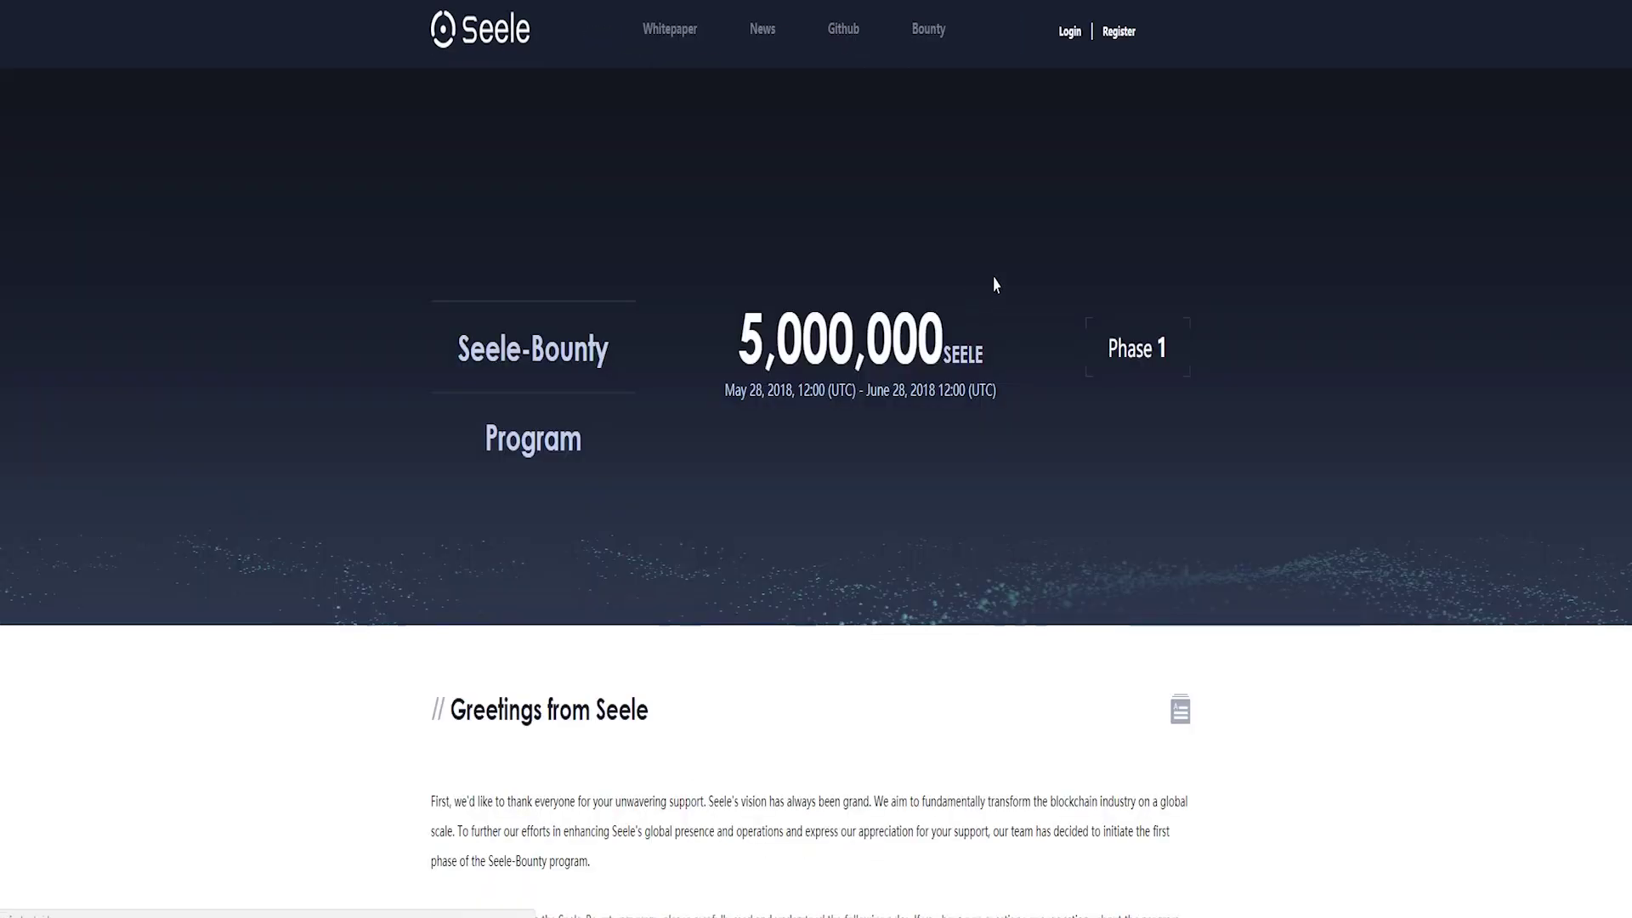
scroll(1041, 391, down, 1)
scroll(540, 371, down, 1)
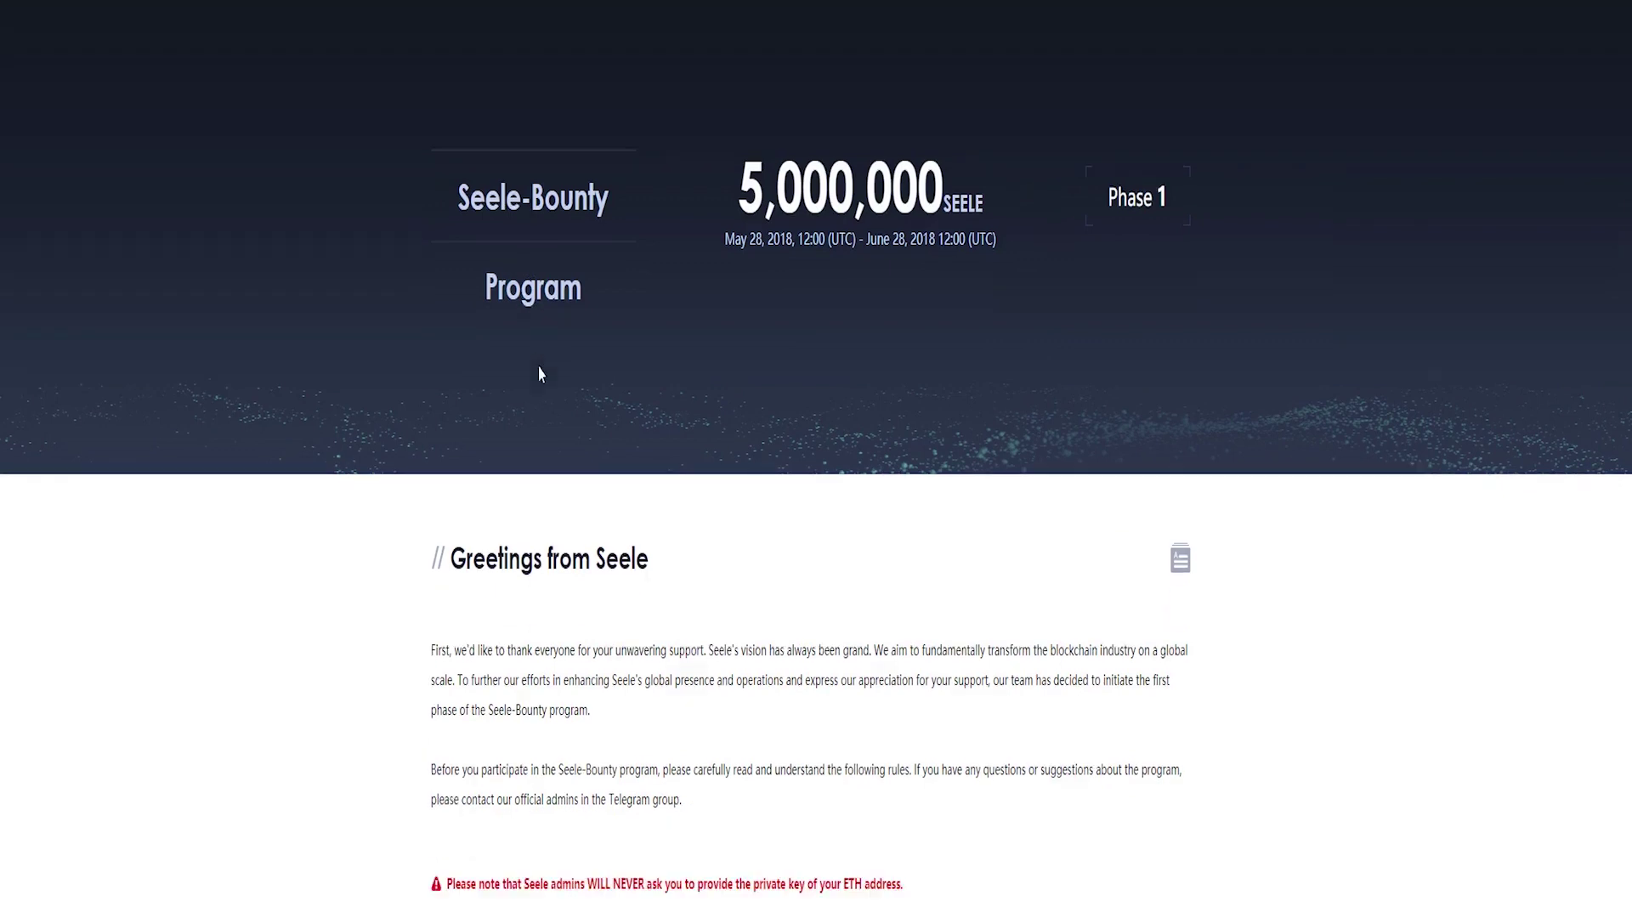
scroll(558, 425, down, 4)
scroll(562, 425, down, 3)
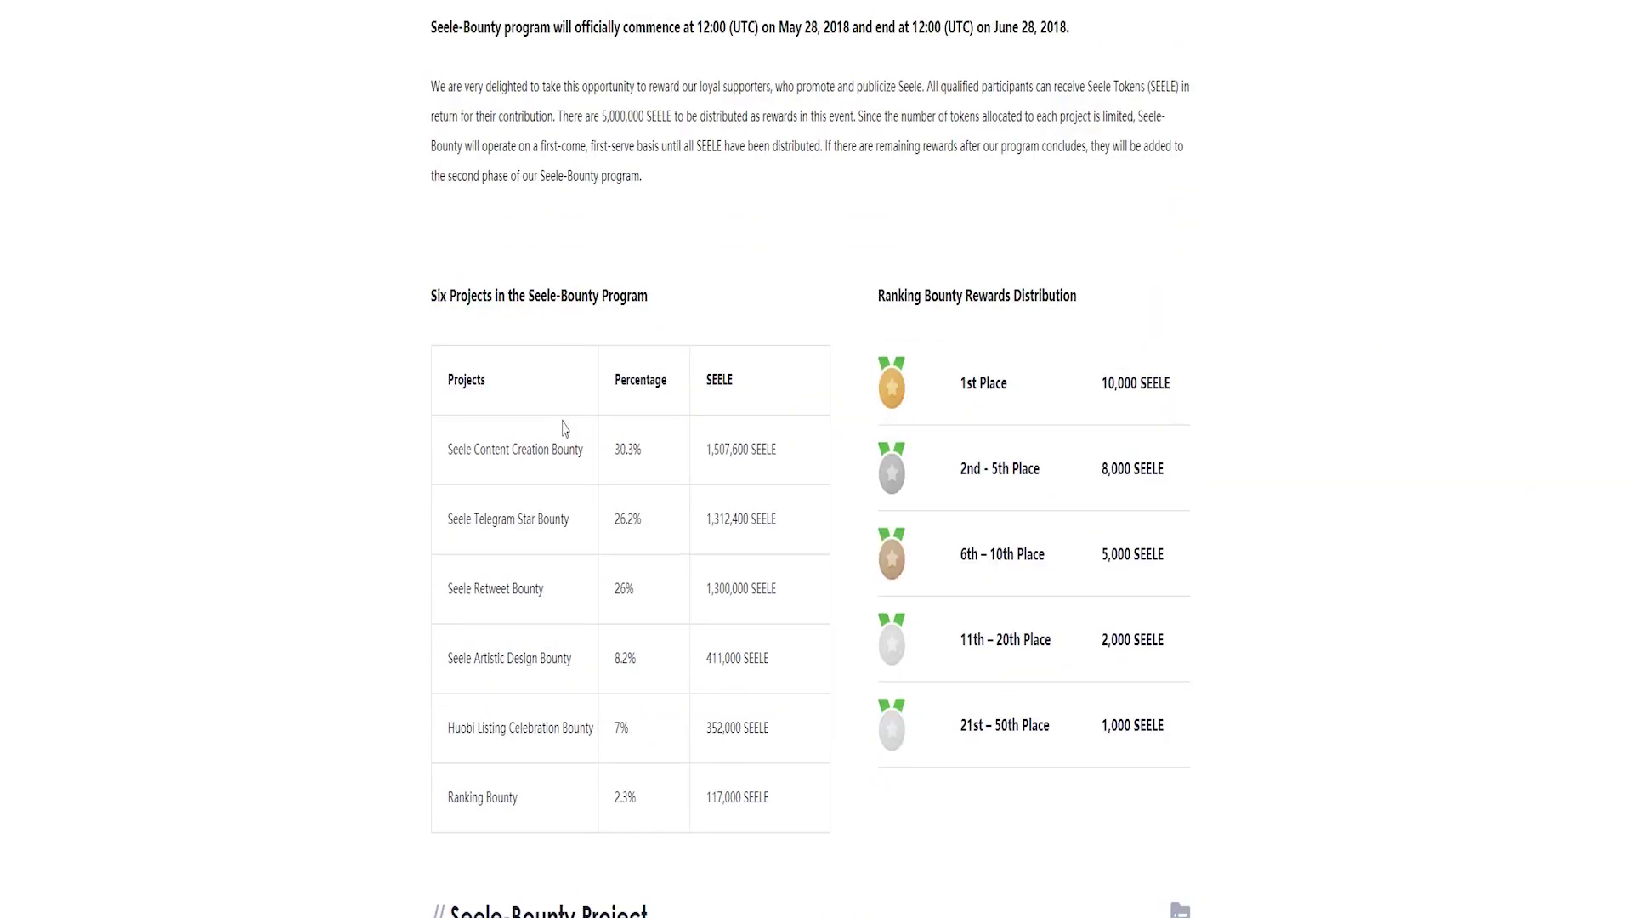
scroll(1108, 454, down, 3)
scroll(1110, 455, down, 2)
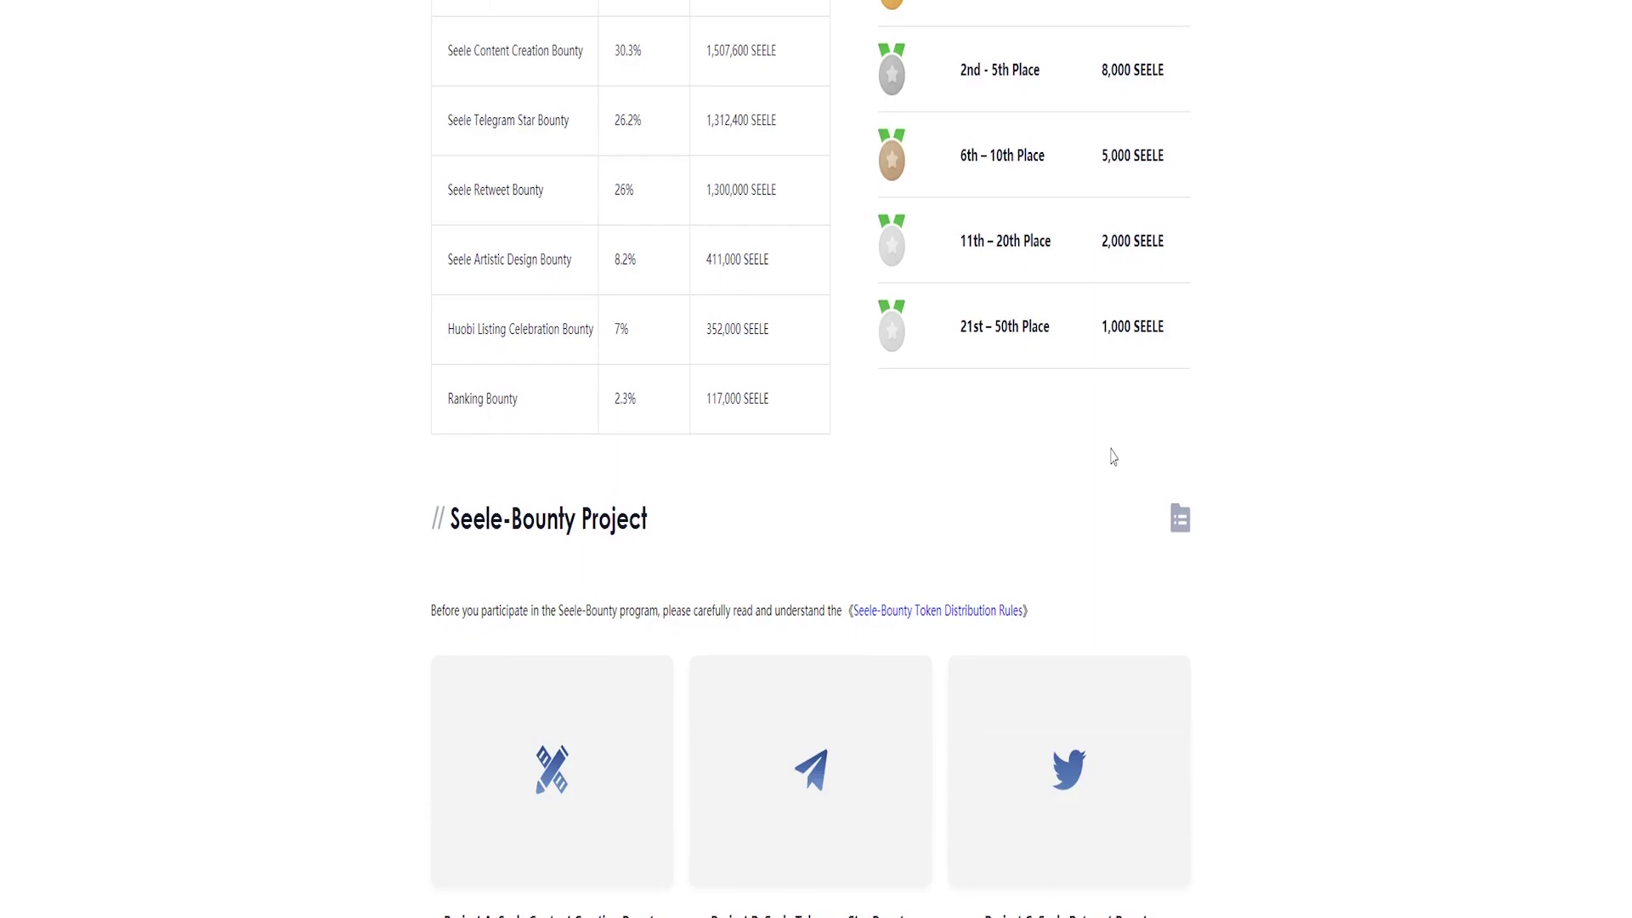
scroll(1115, 469, down, 3)
scroll(1118, 464, up, 15)
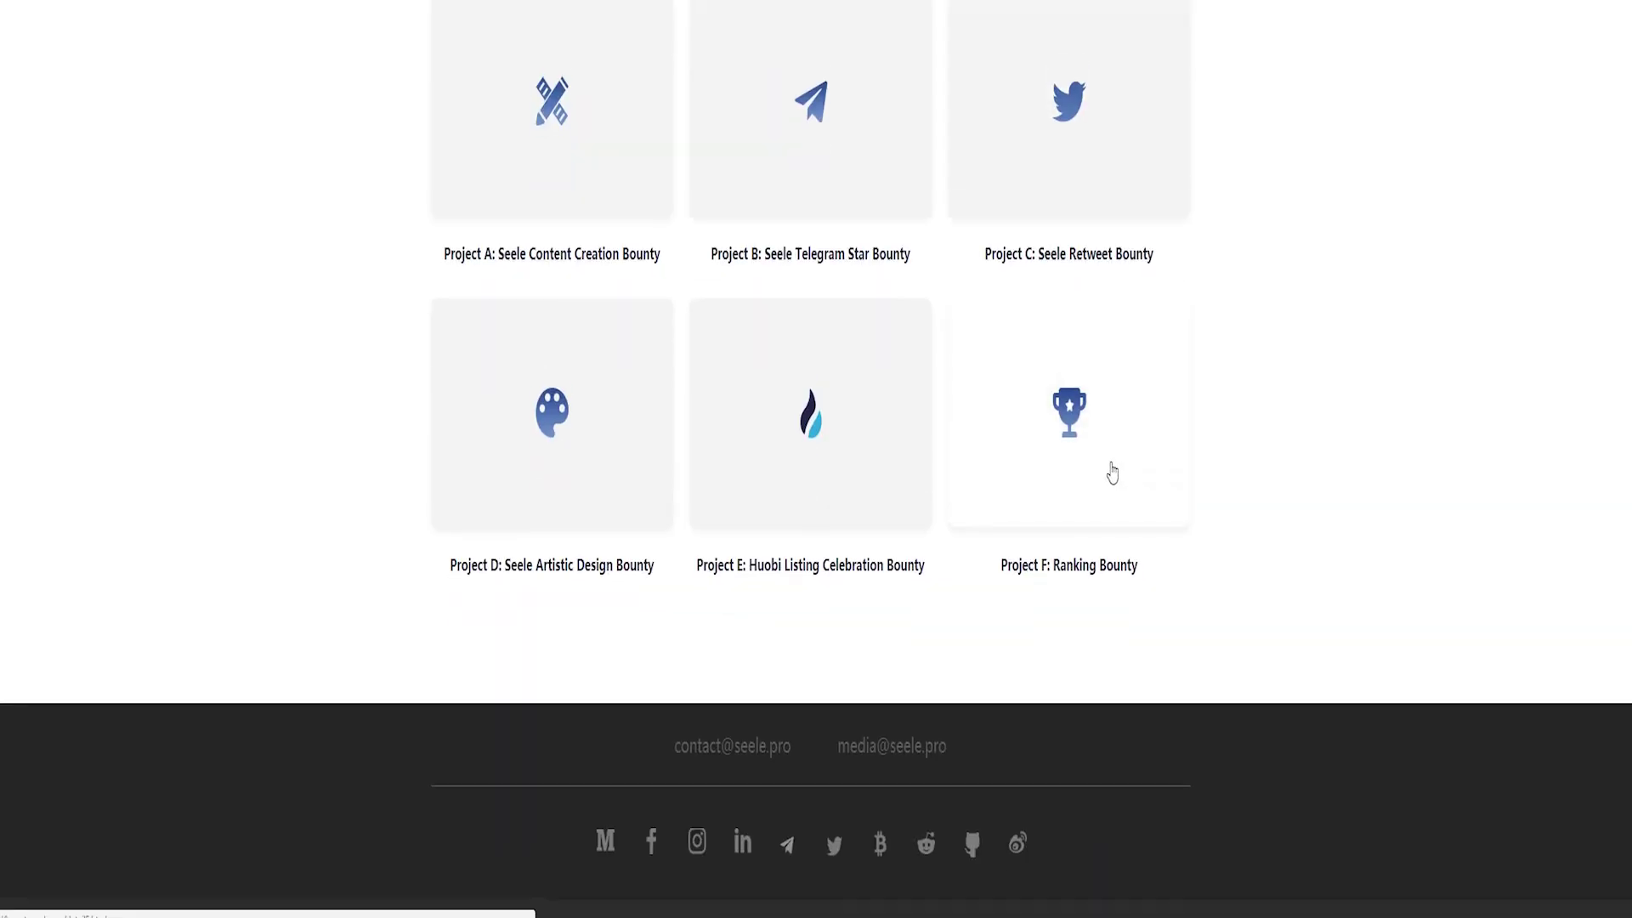
scroll(1122, 431, up, 3)
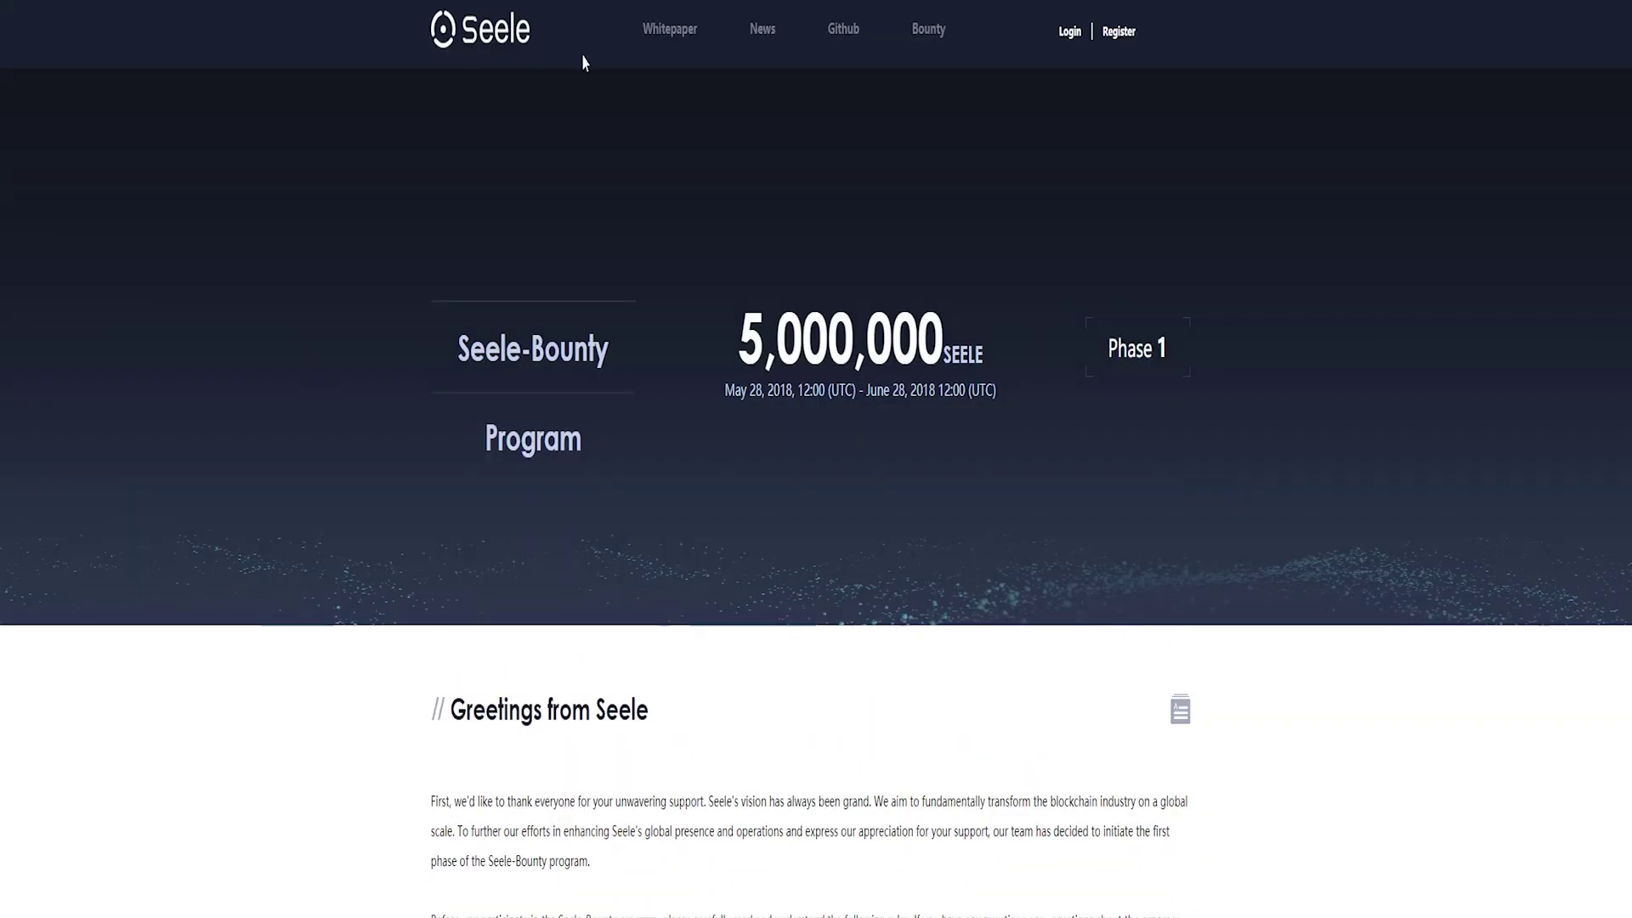
click(519, 46)
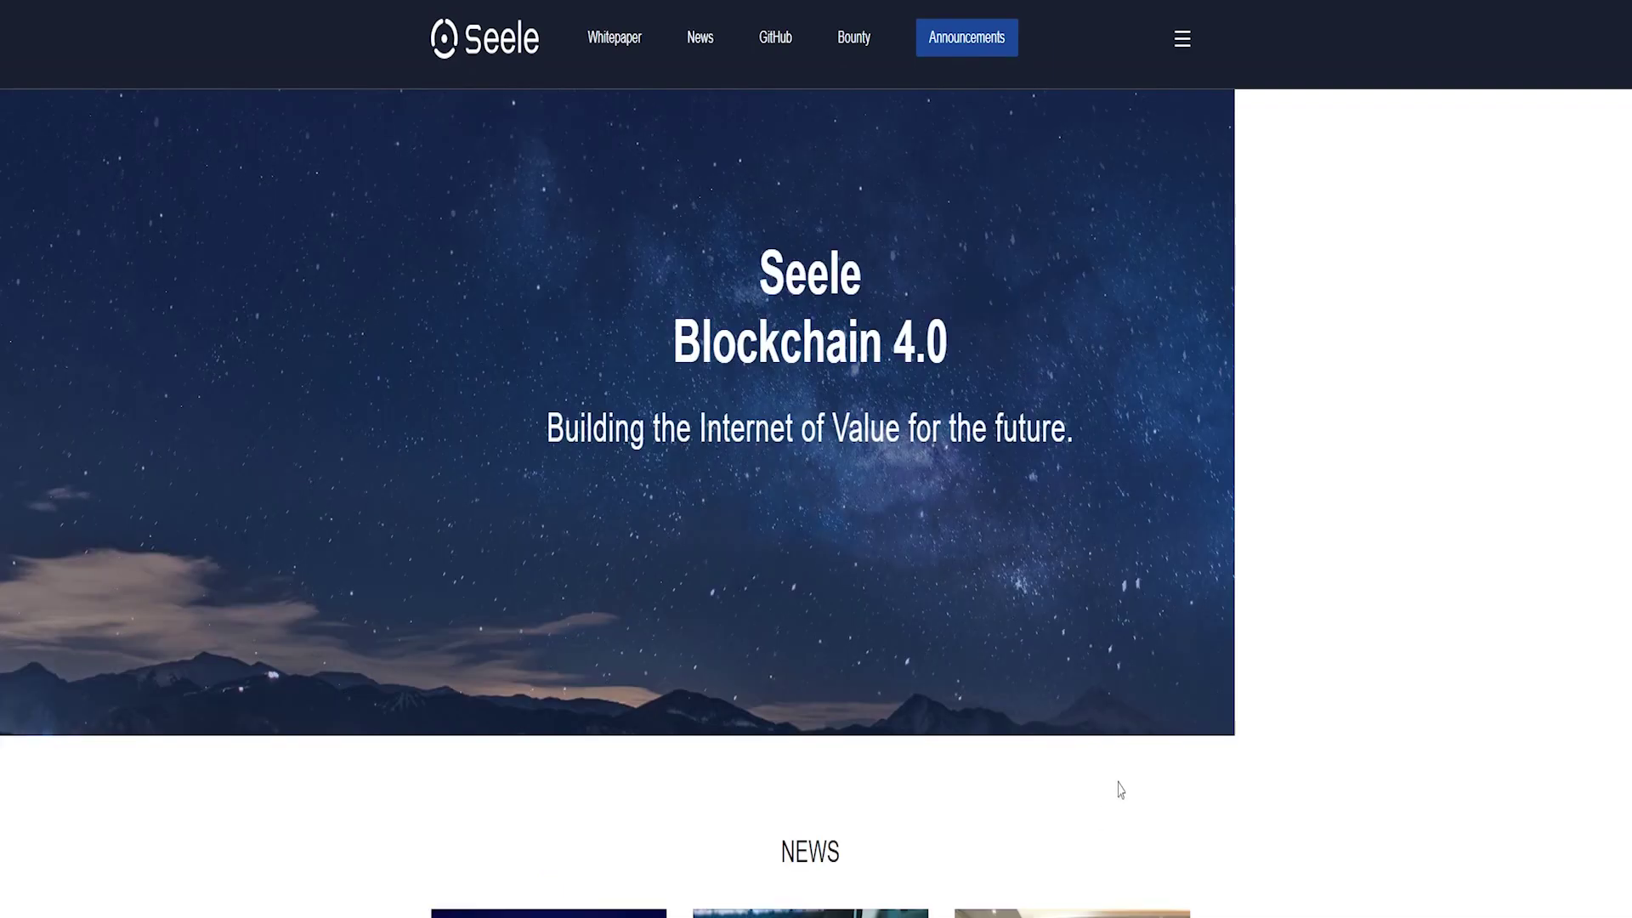
scroll(1118, 787, down, 2)
scroll(1222, 769, up, 2)
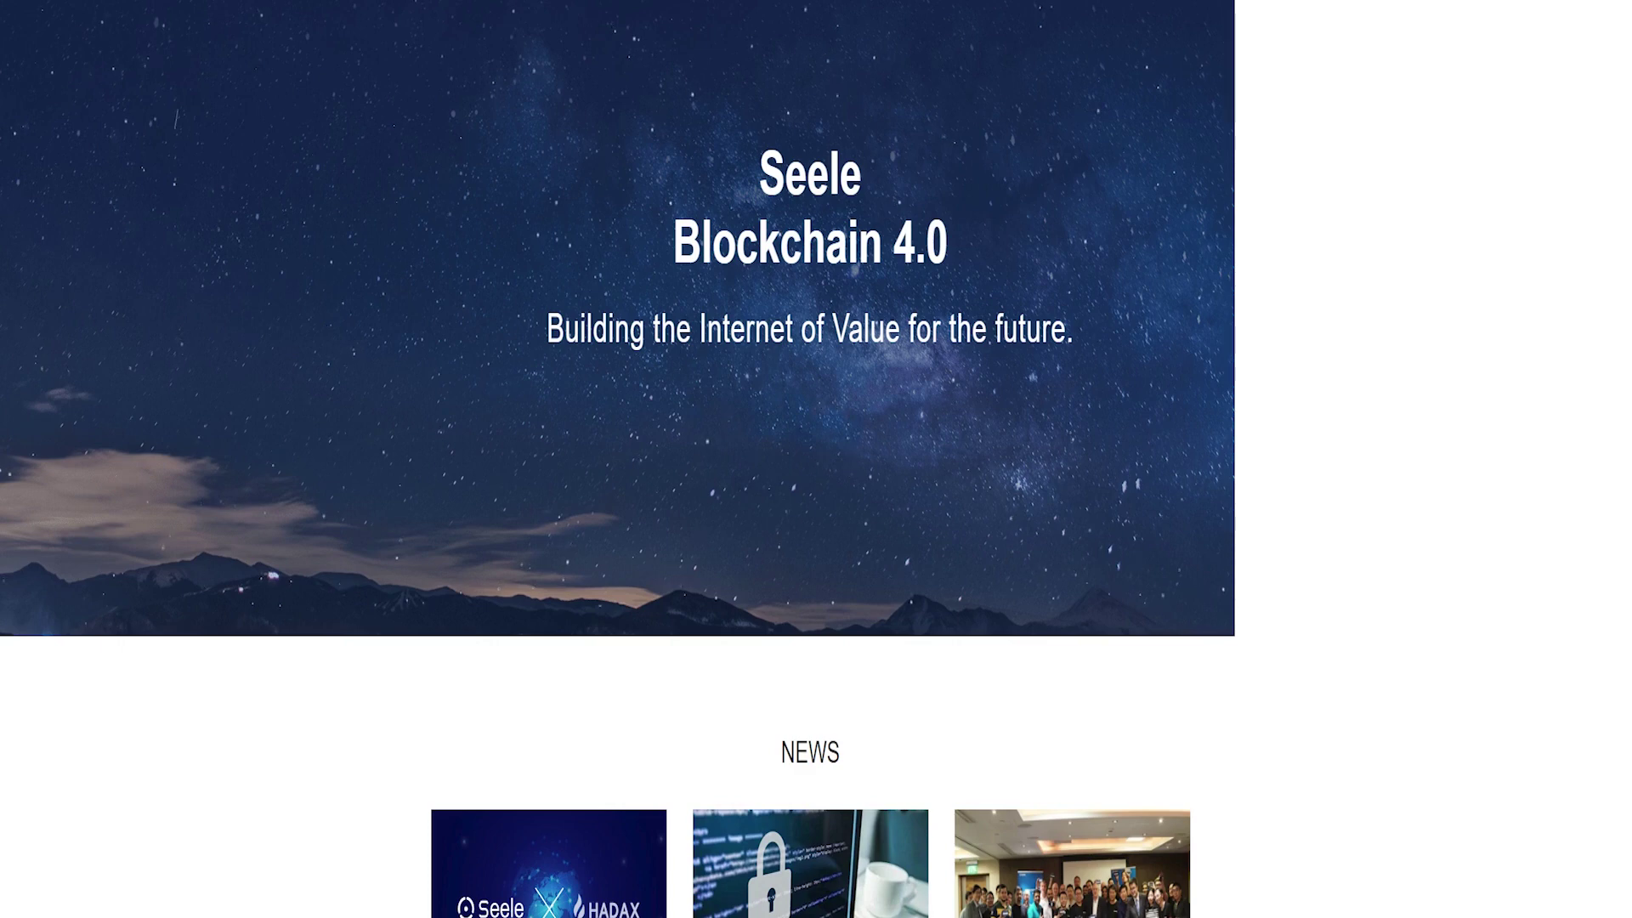
scroll(1415, 403, down, 10)
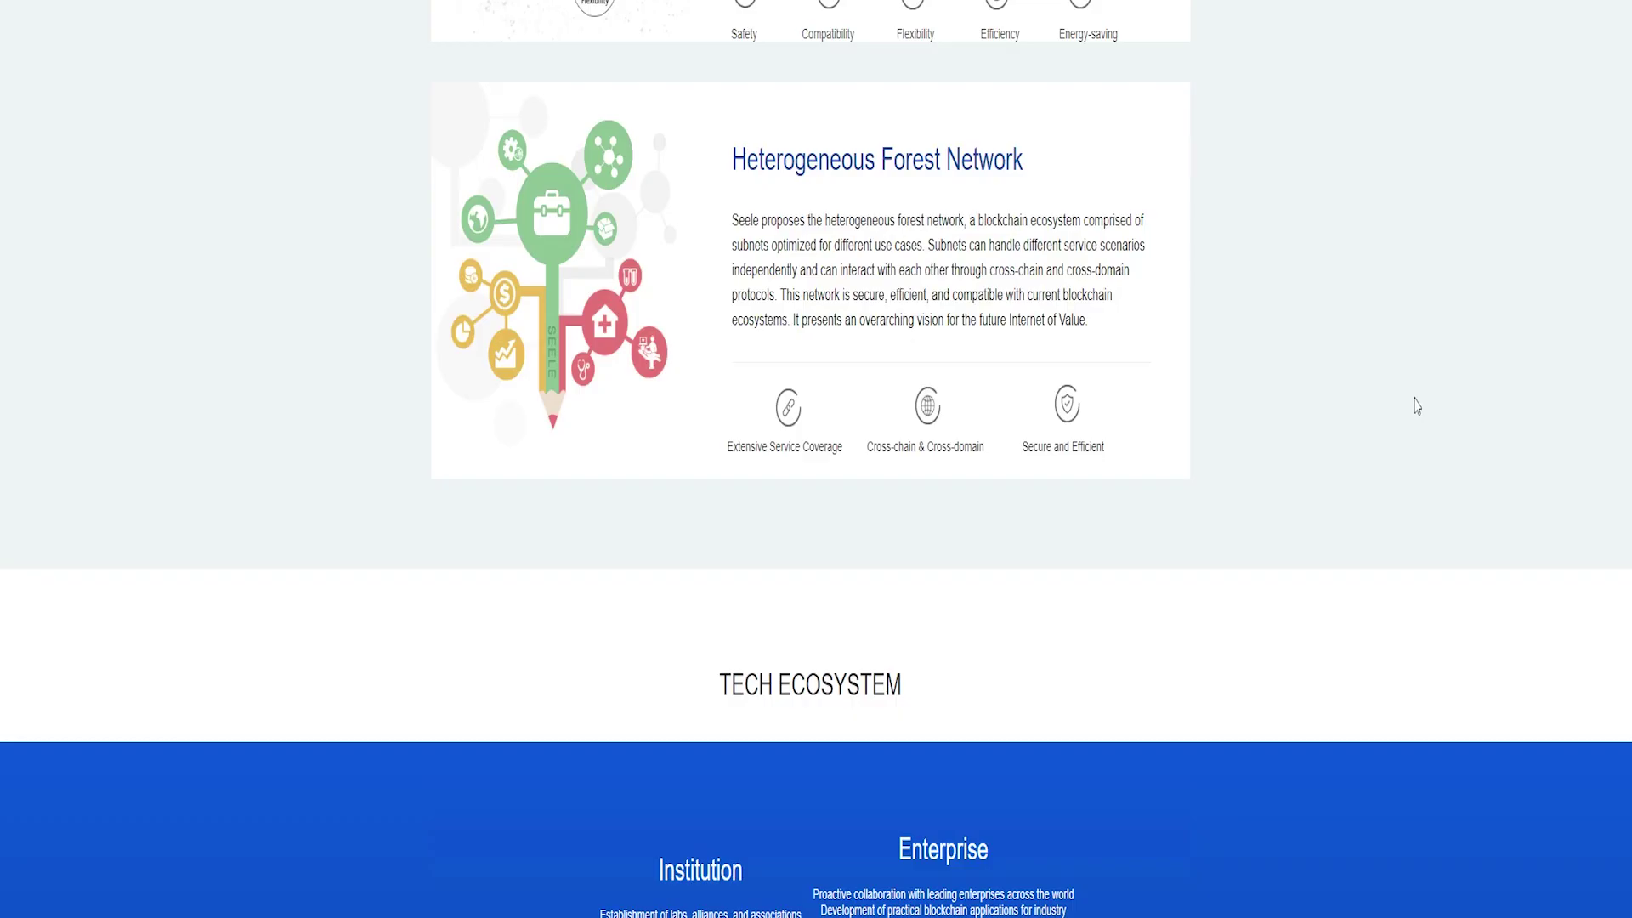
scroll(1415, 406, down, 4)
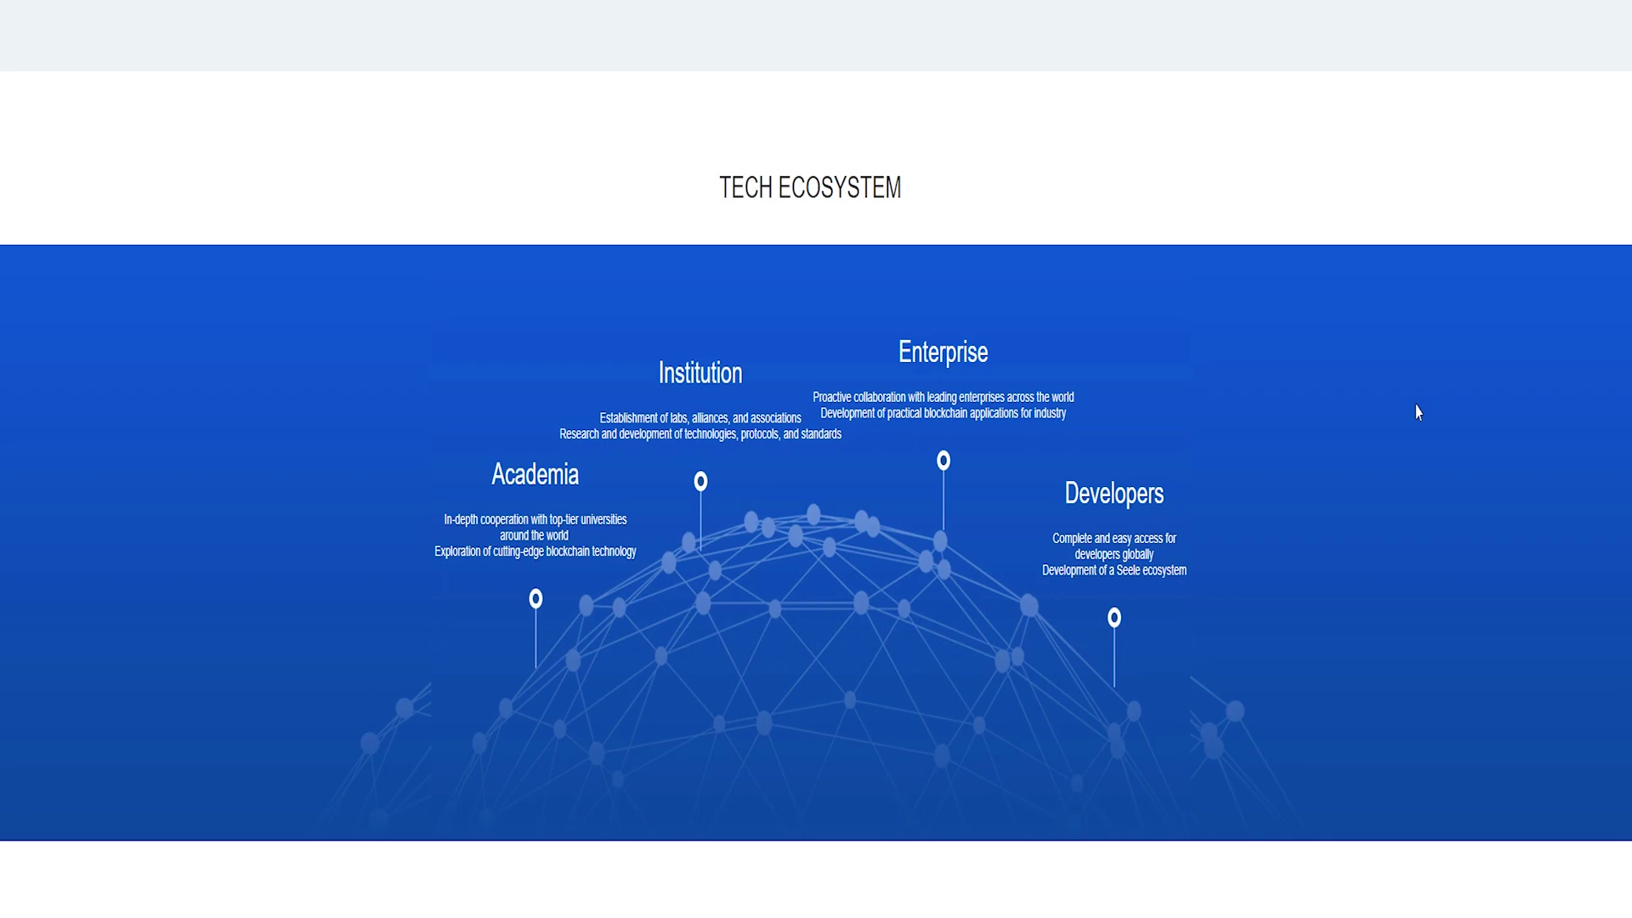
scroll(1416, 415, down, 1)
scroll(1115, 510, down, 1)
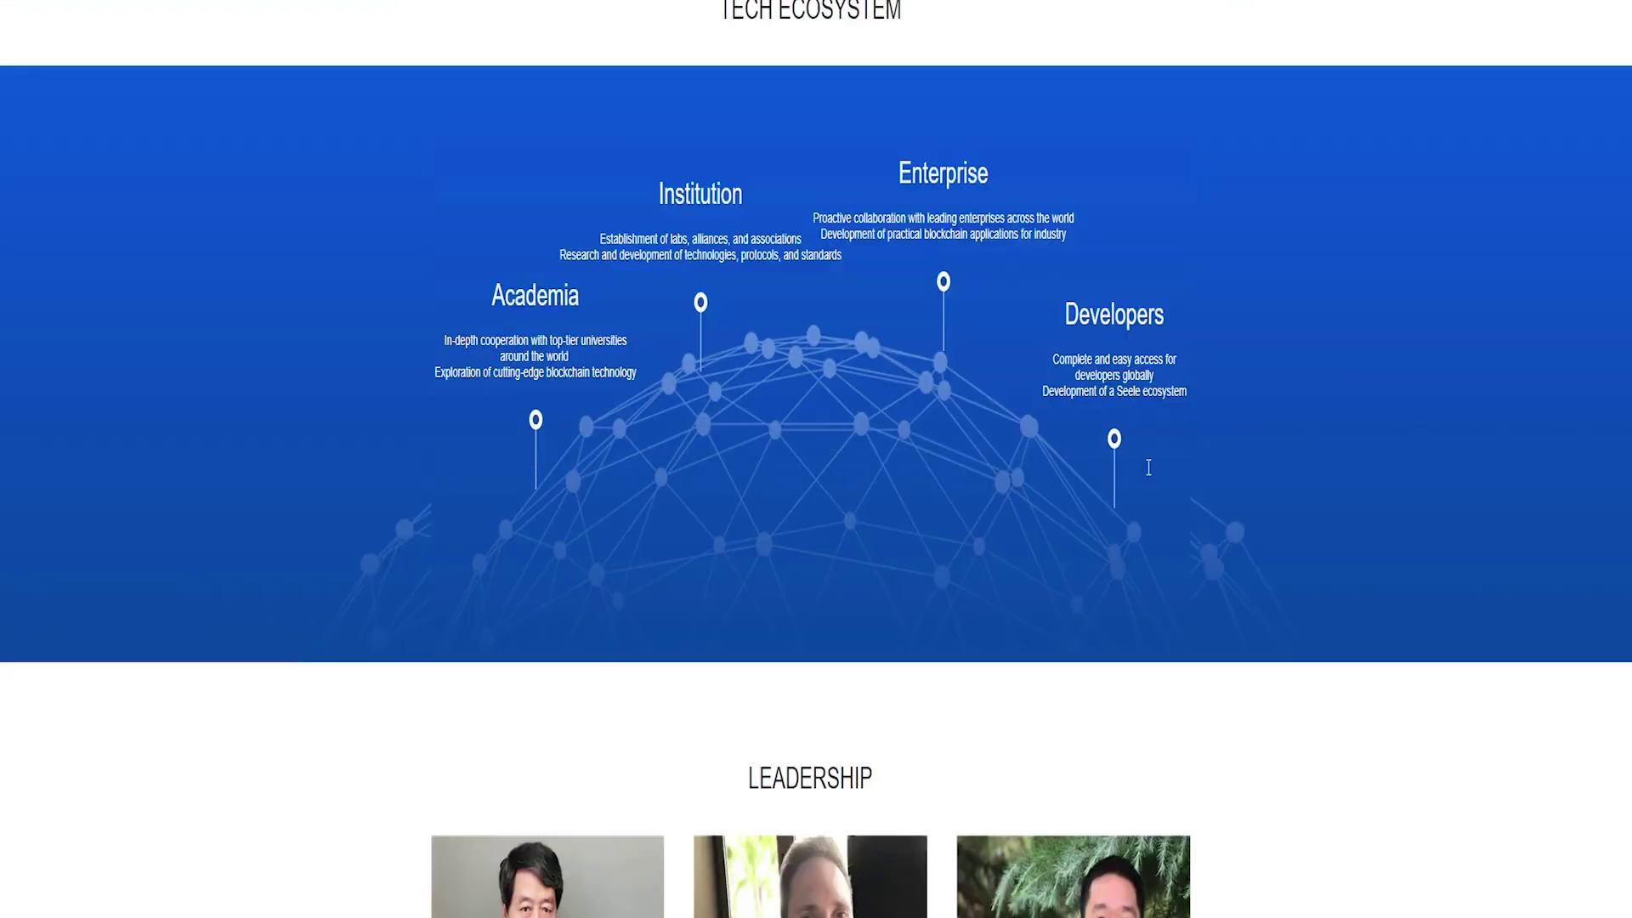
scroll(1148, 468, down, 3)
scroll(1147, 451, down, 1)
scroll(1148, 457, down, 2)
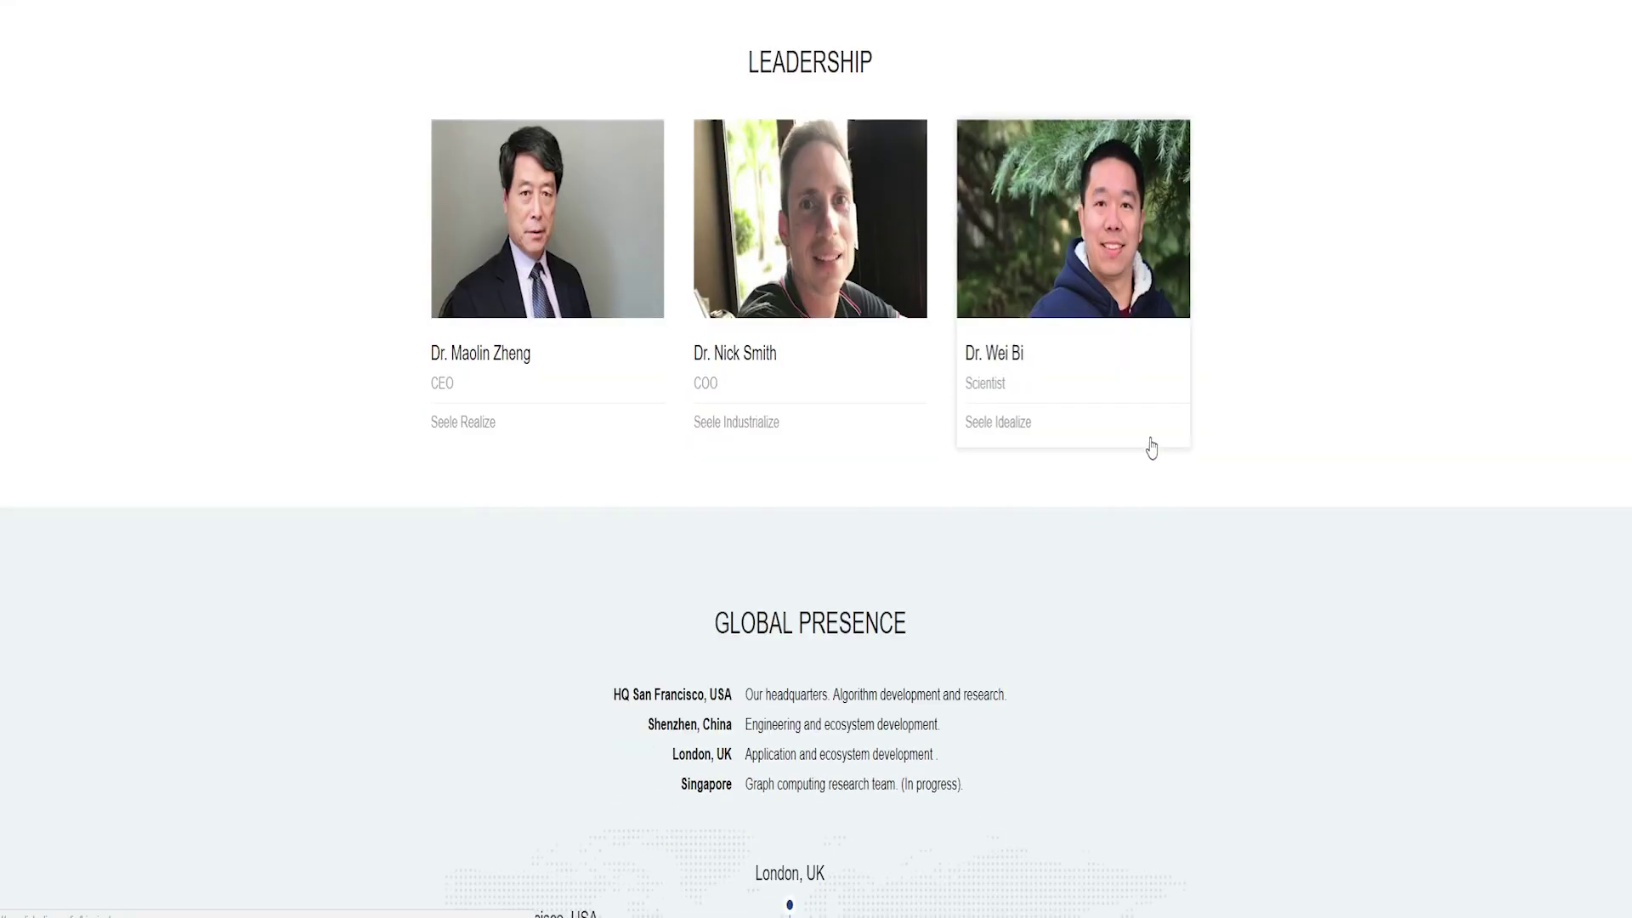
scroll(1030, 600, down, 1)
scroll(981, 507, down, 2)
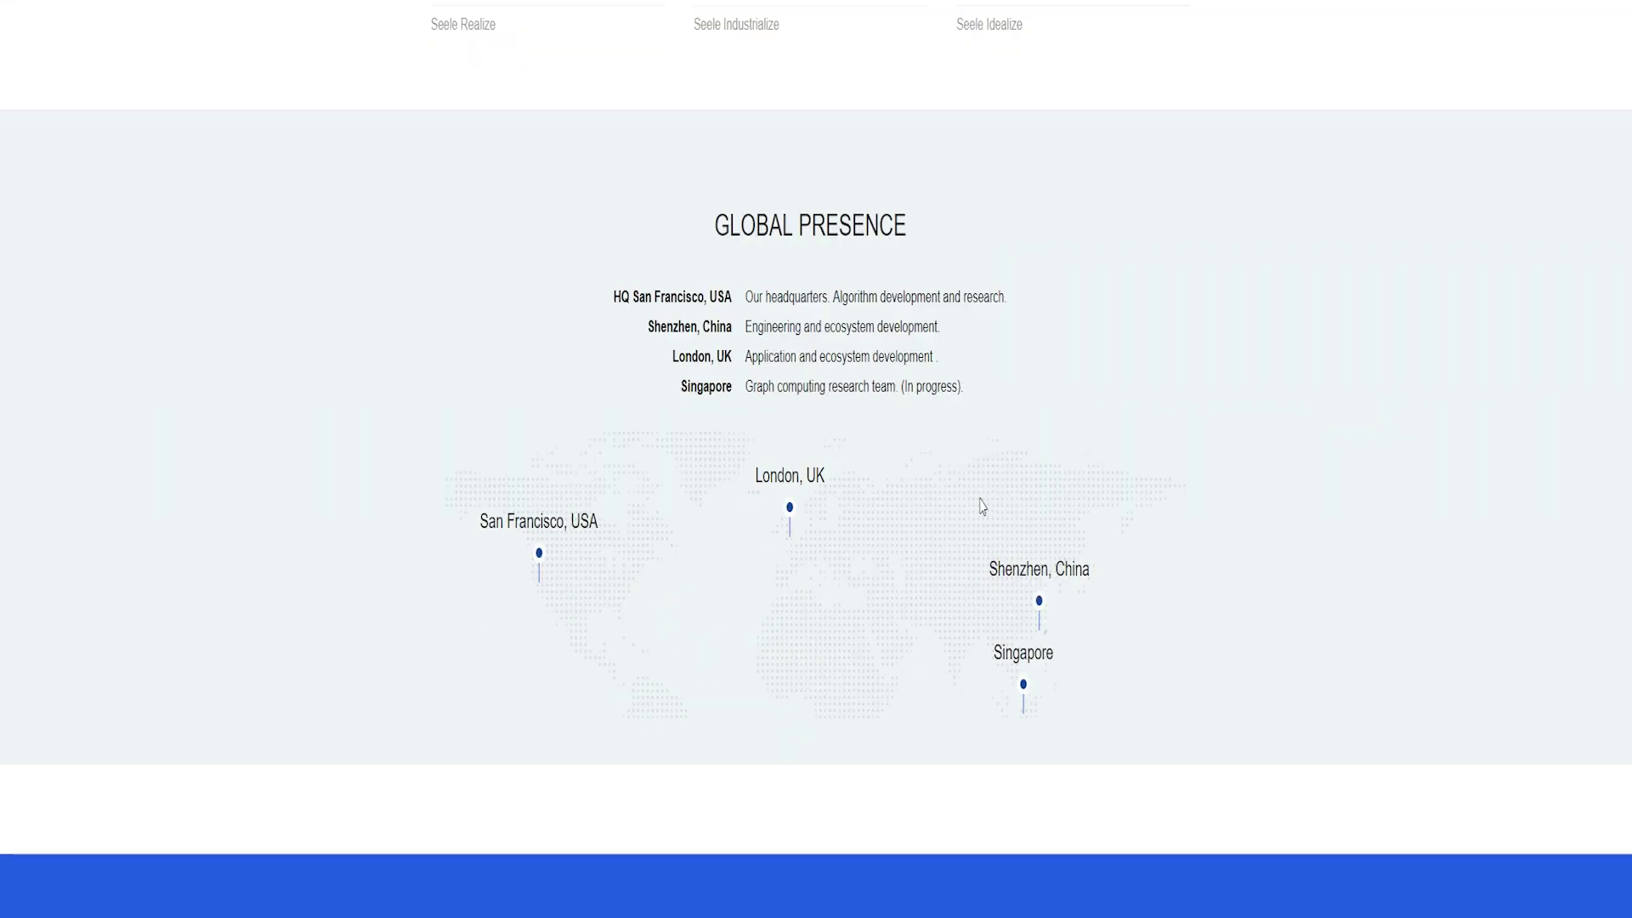
scroll(1228, 535, down, 3)
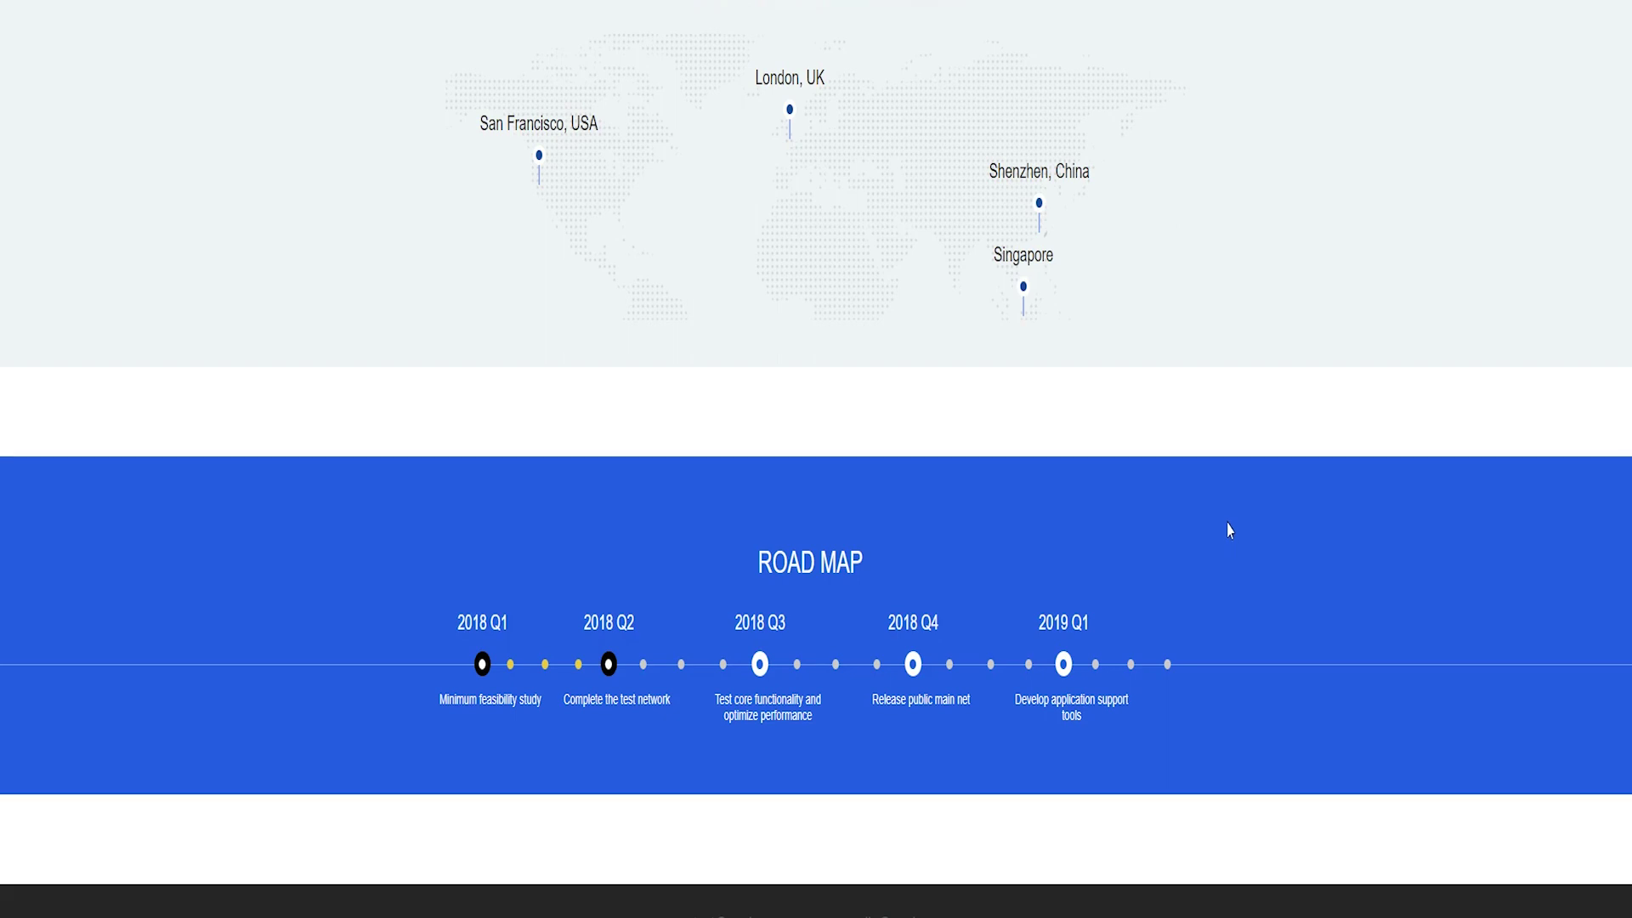
scroll(1244, 536, down, 2)
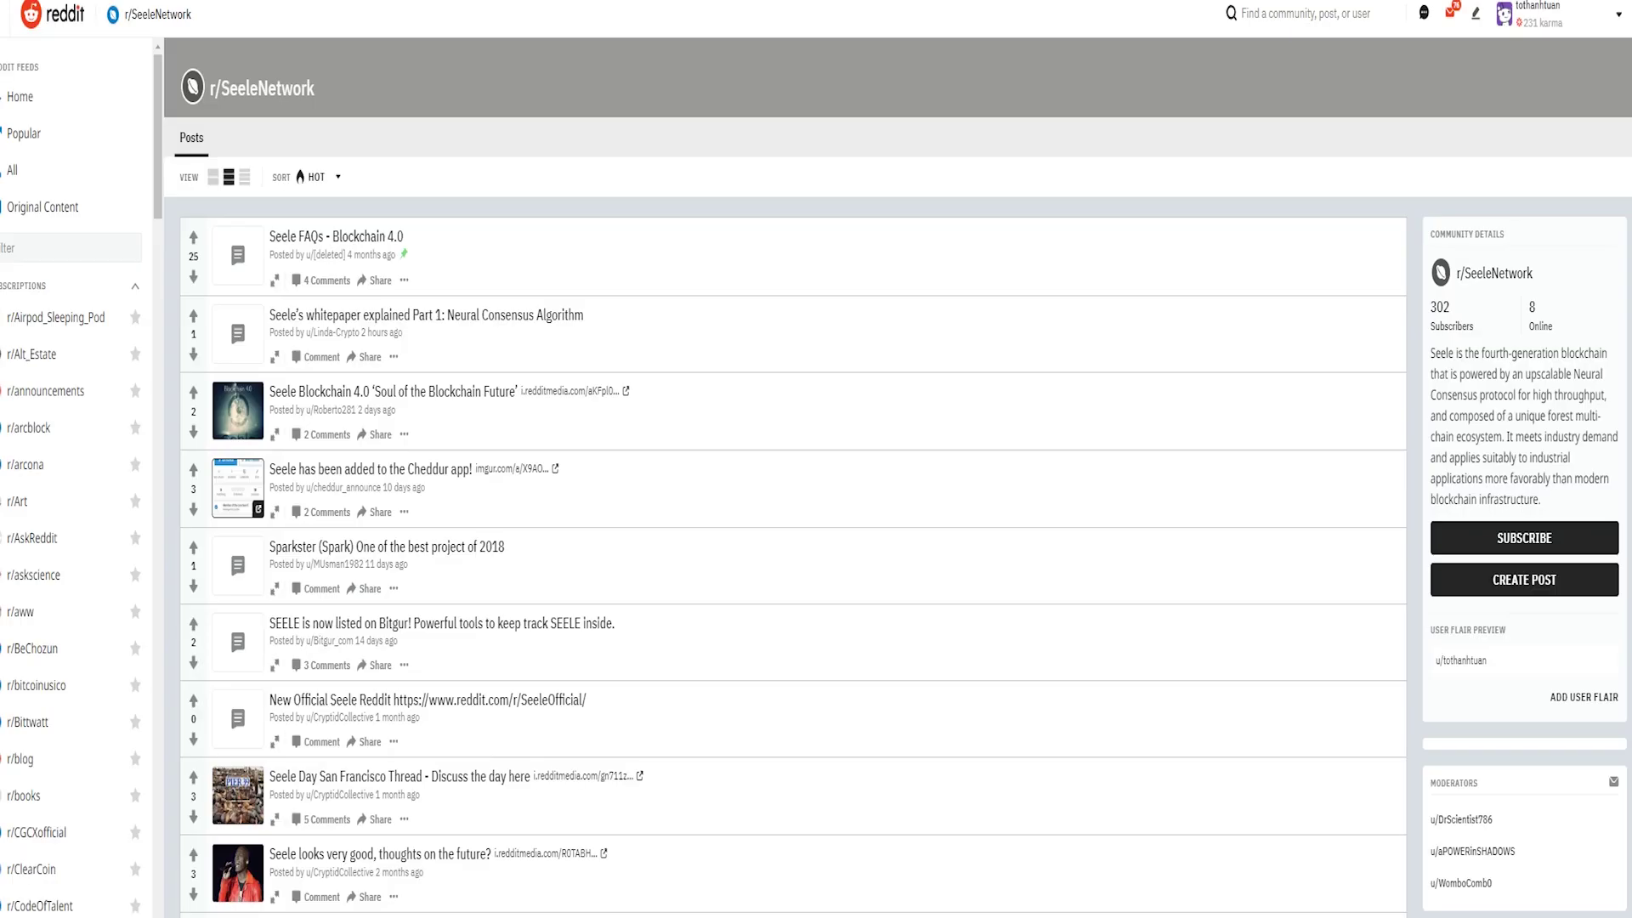
scroll(1260, 236, down, 2)
scroll(1260, 236, down, 5)
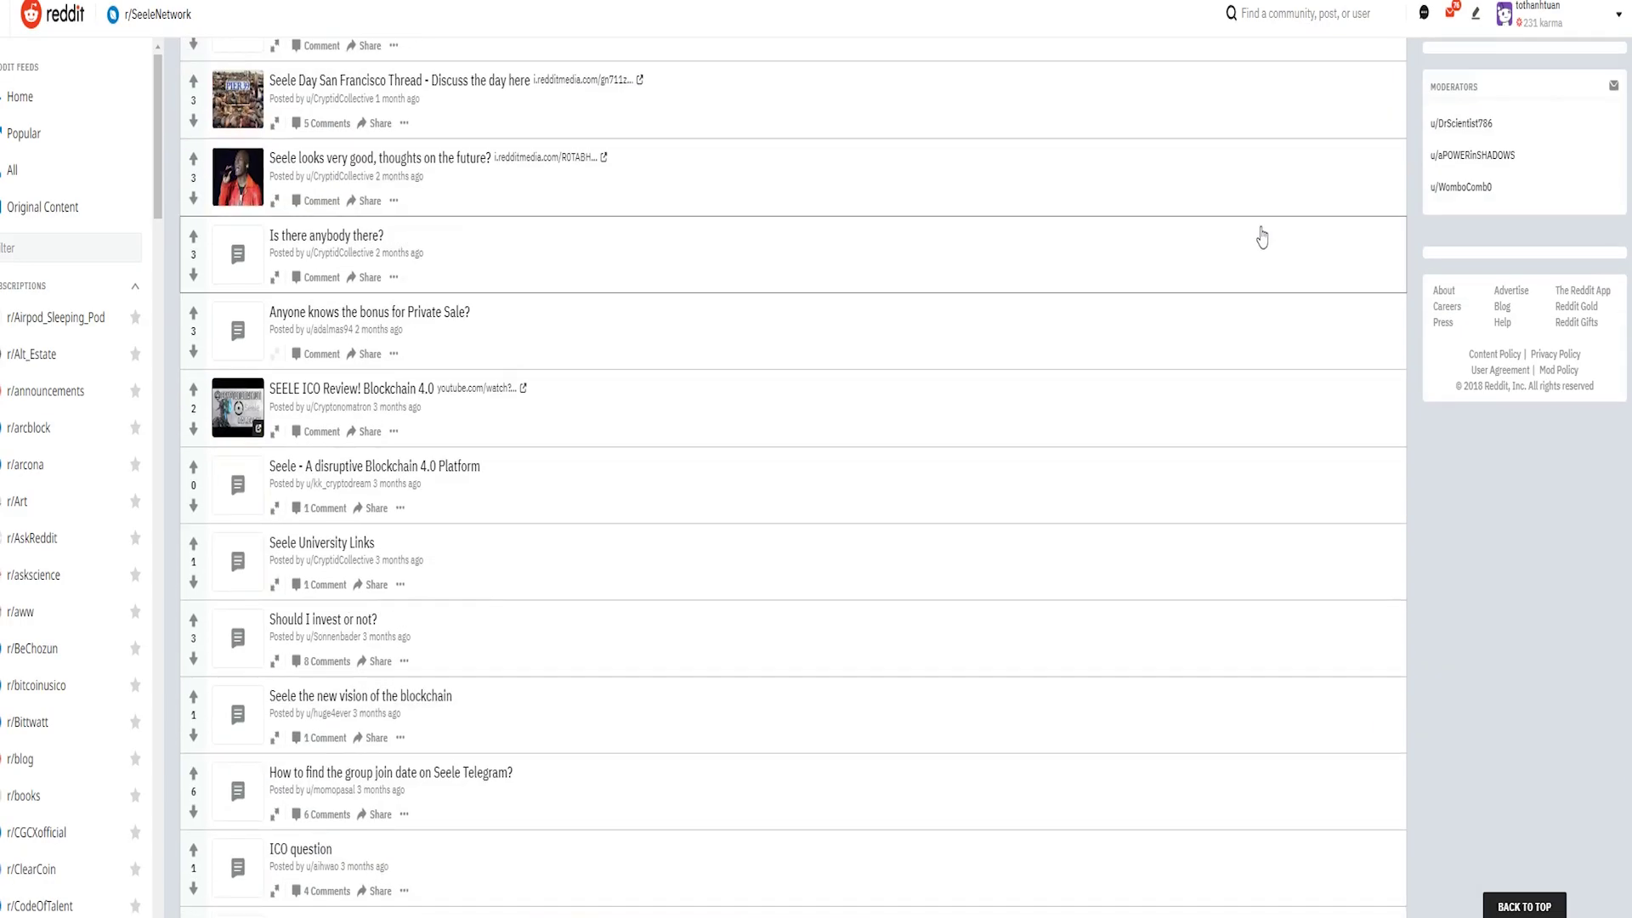
scroll(1259, 235, up, 10)
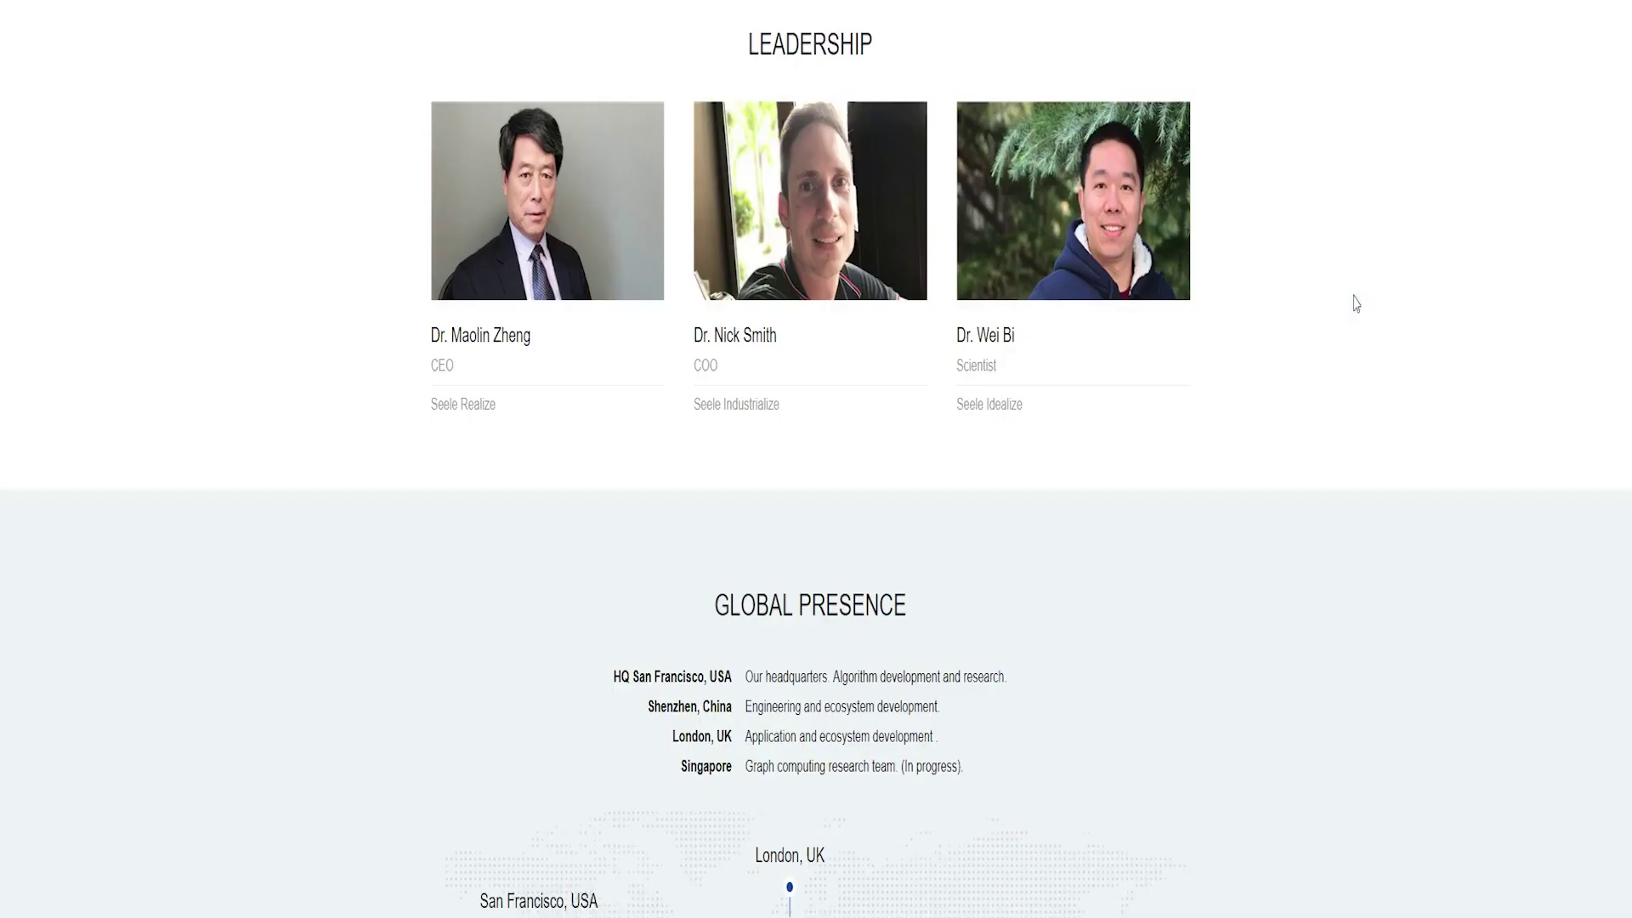
scroll(1356, 302, up, 3)
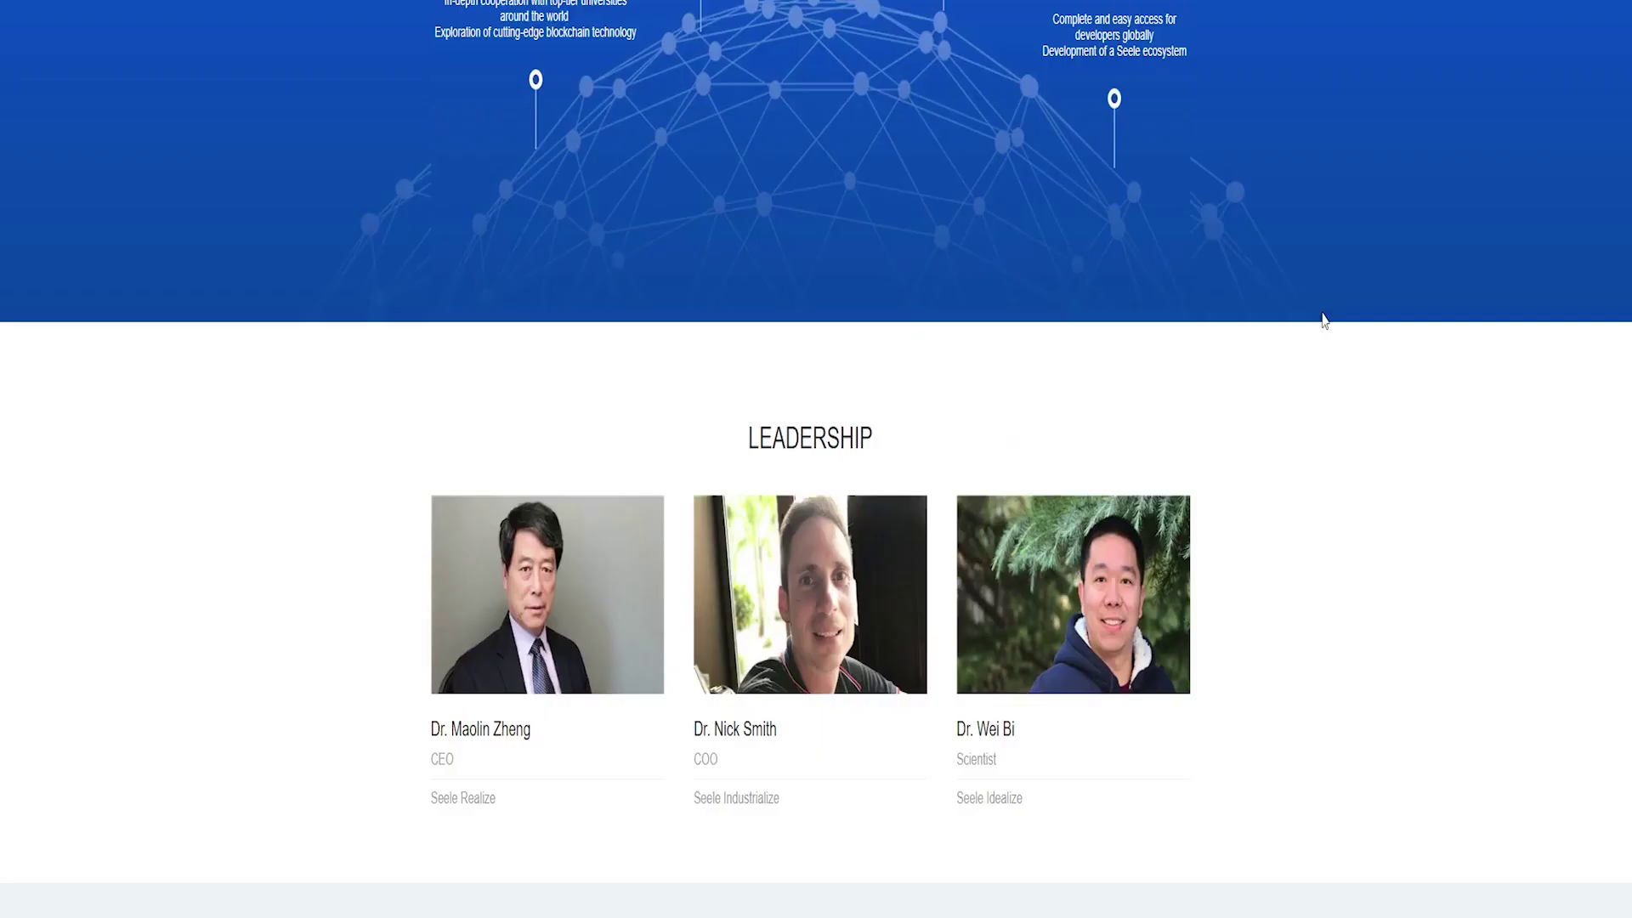
scroll(1322, 321, up, 5)
scroll(1315, 324, up, 5)
scroll(1301, 336, up, 3)
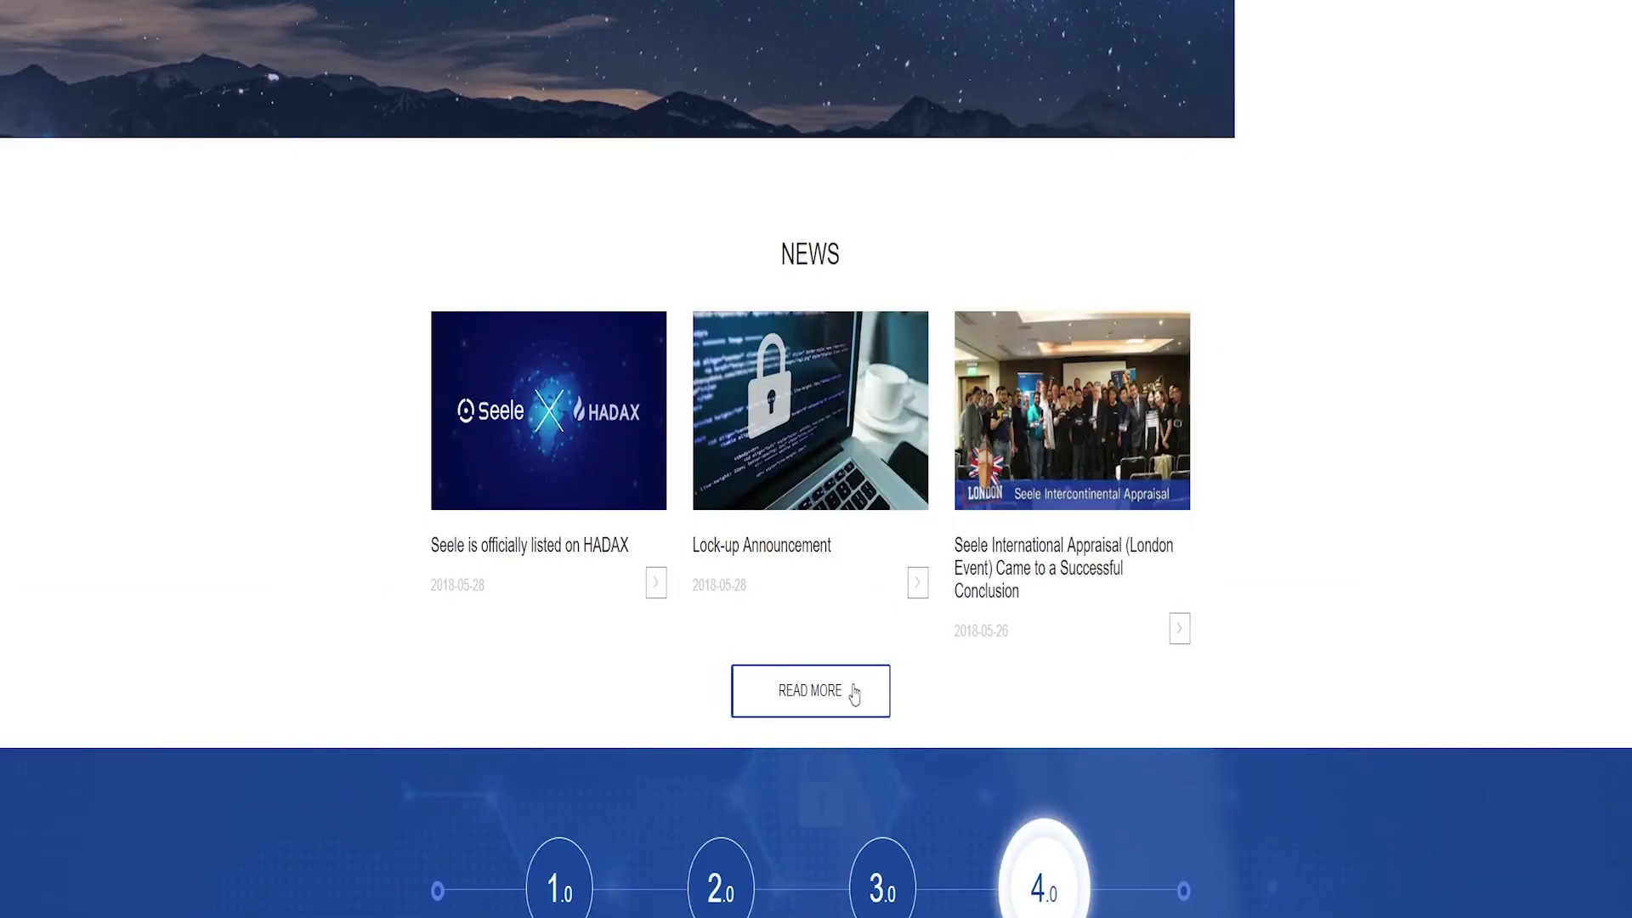
- Open the full News list, go to page 2, and open 'Cooperative Journey of Seele in Davos'
click(850, 688)
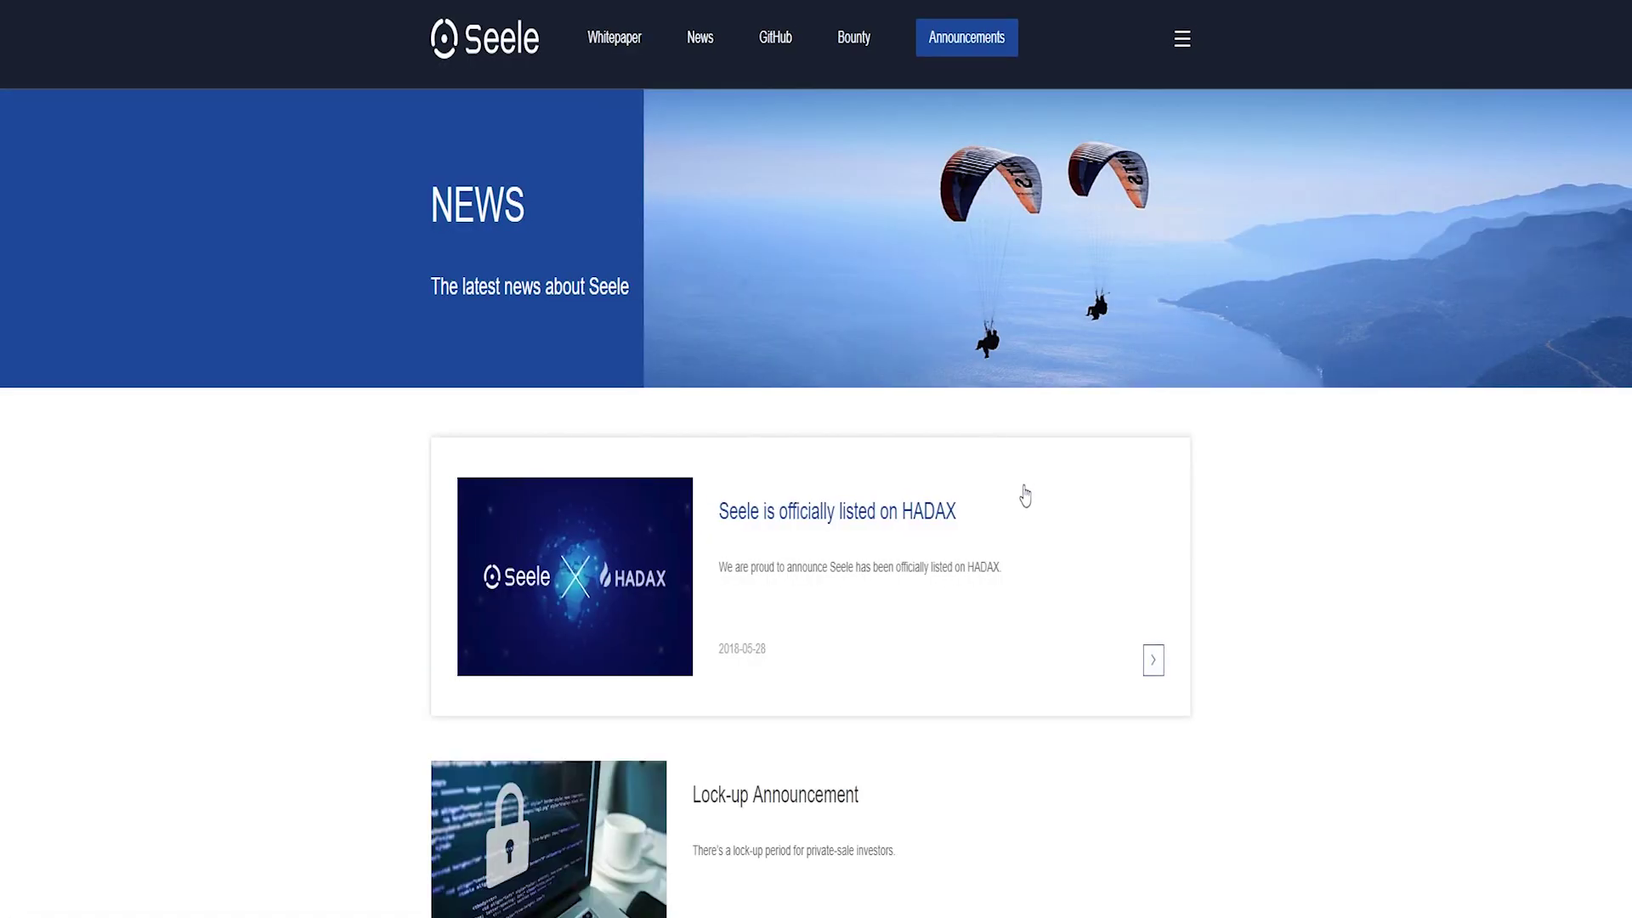
scroll(1034, 496, down, 5)
scroll(1035, 496, down, 4)
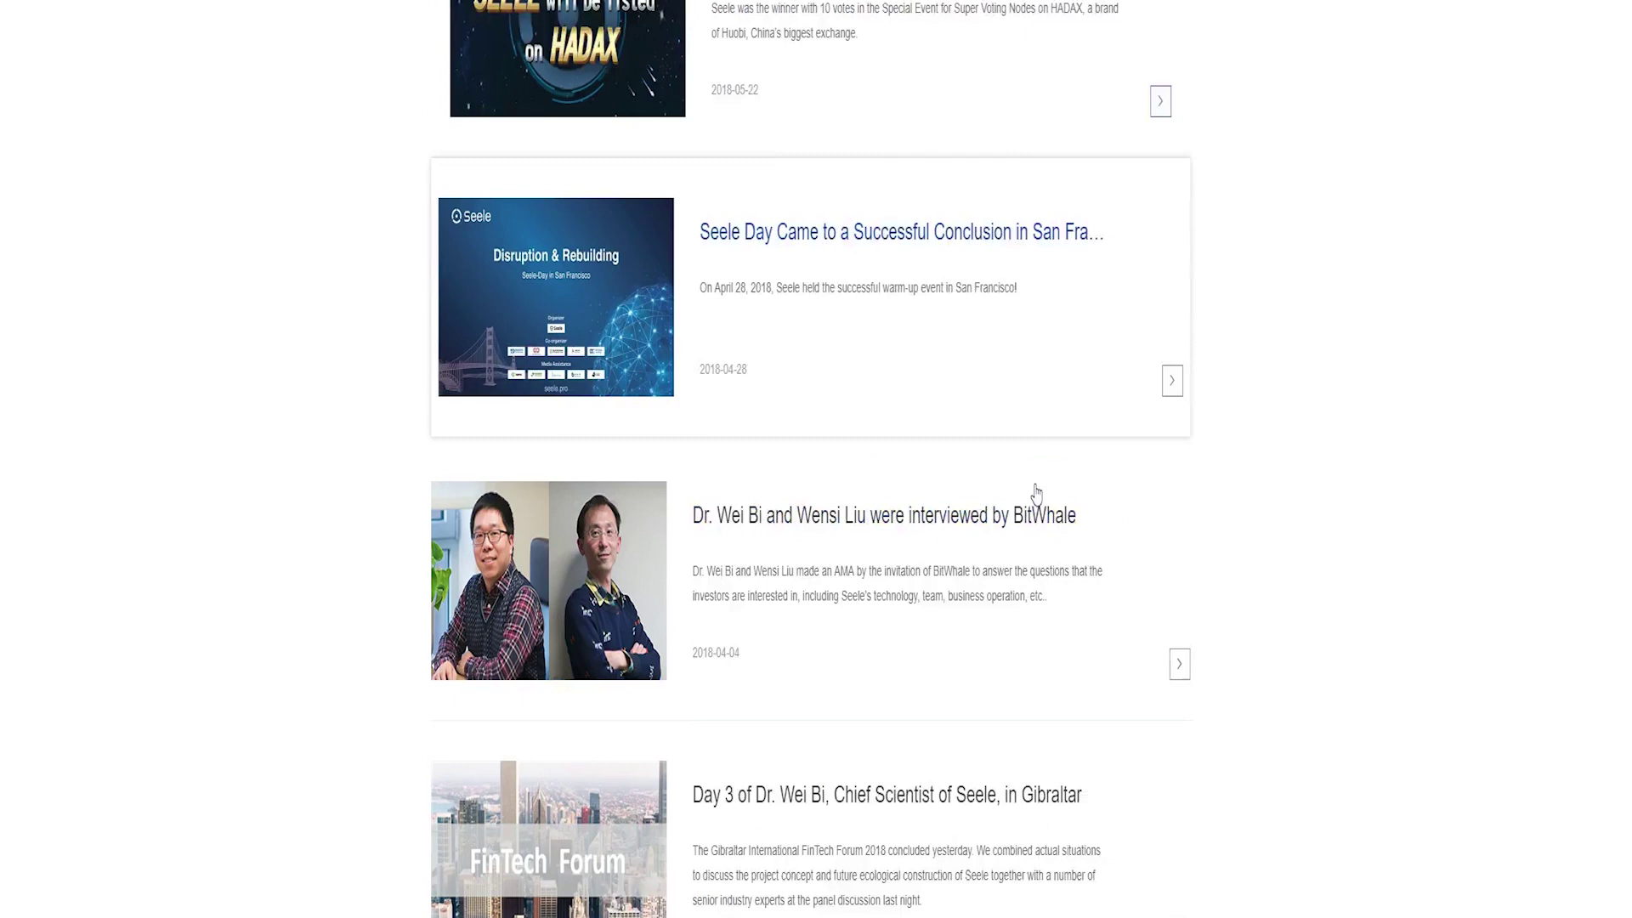
scroll(1039, 496, down, 6)
scroll(1039, 496, down, 5)
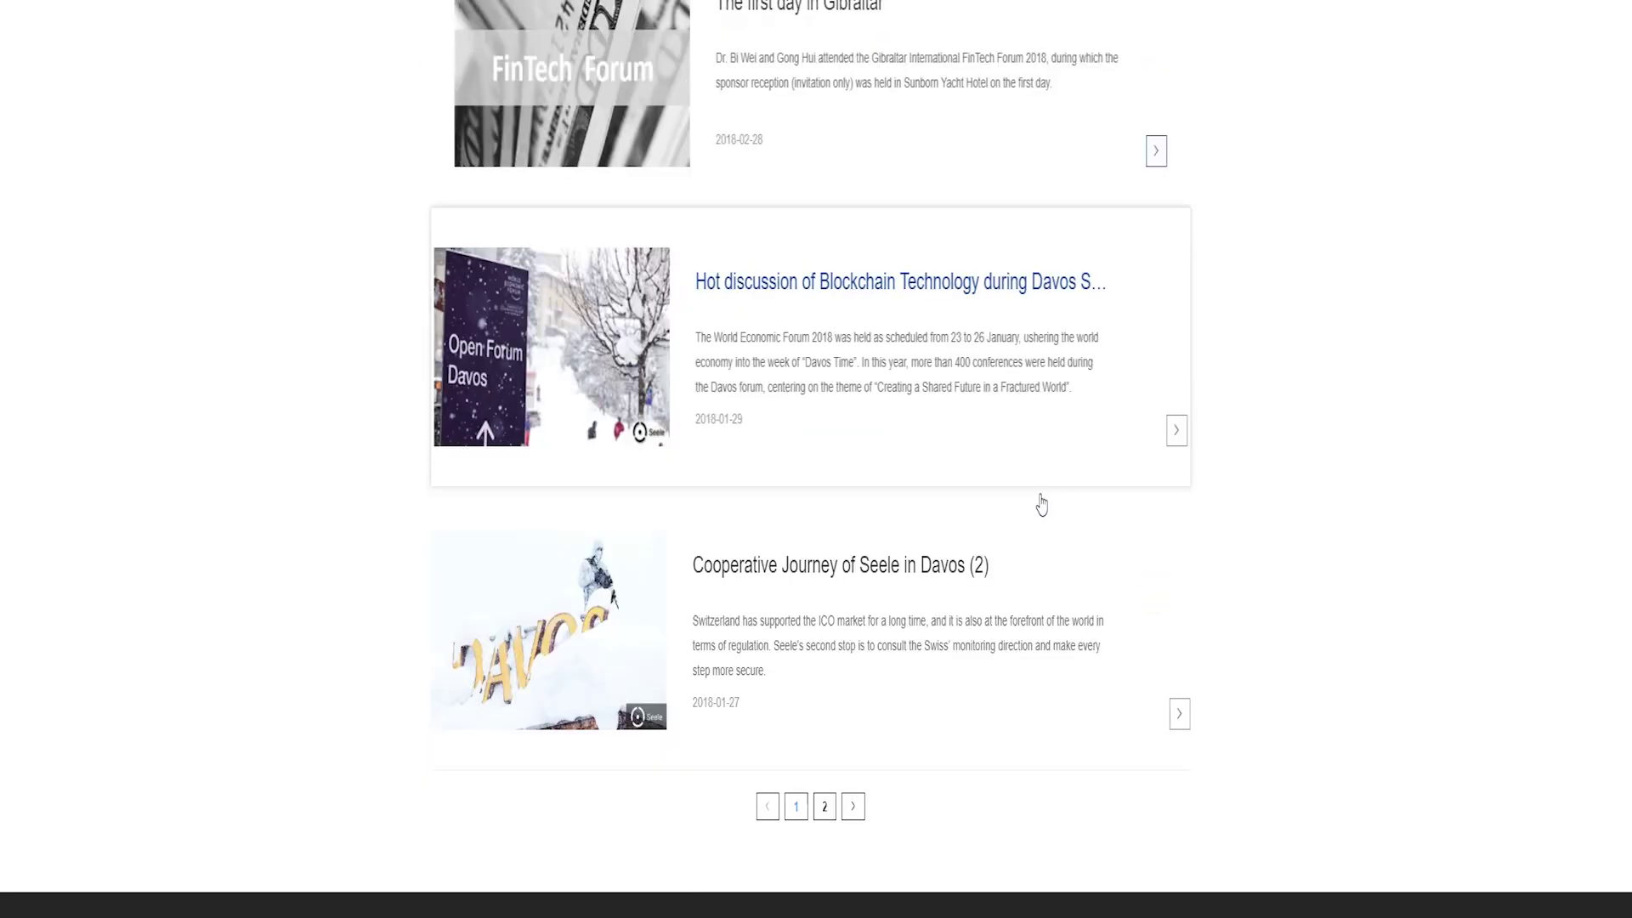
click(836, 684)
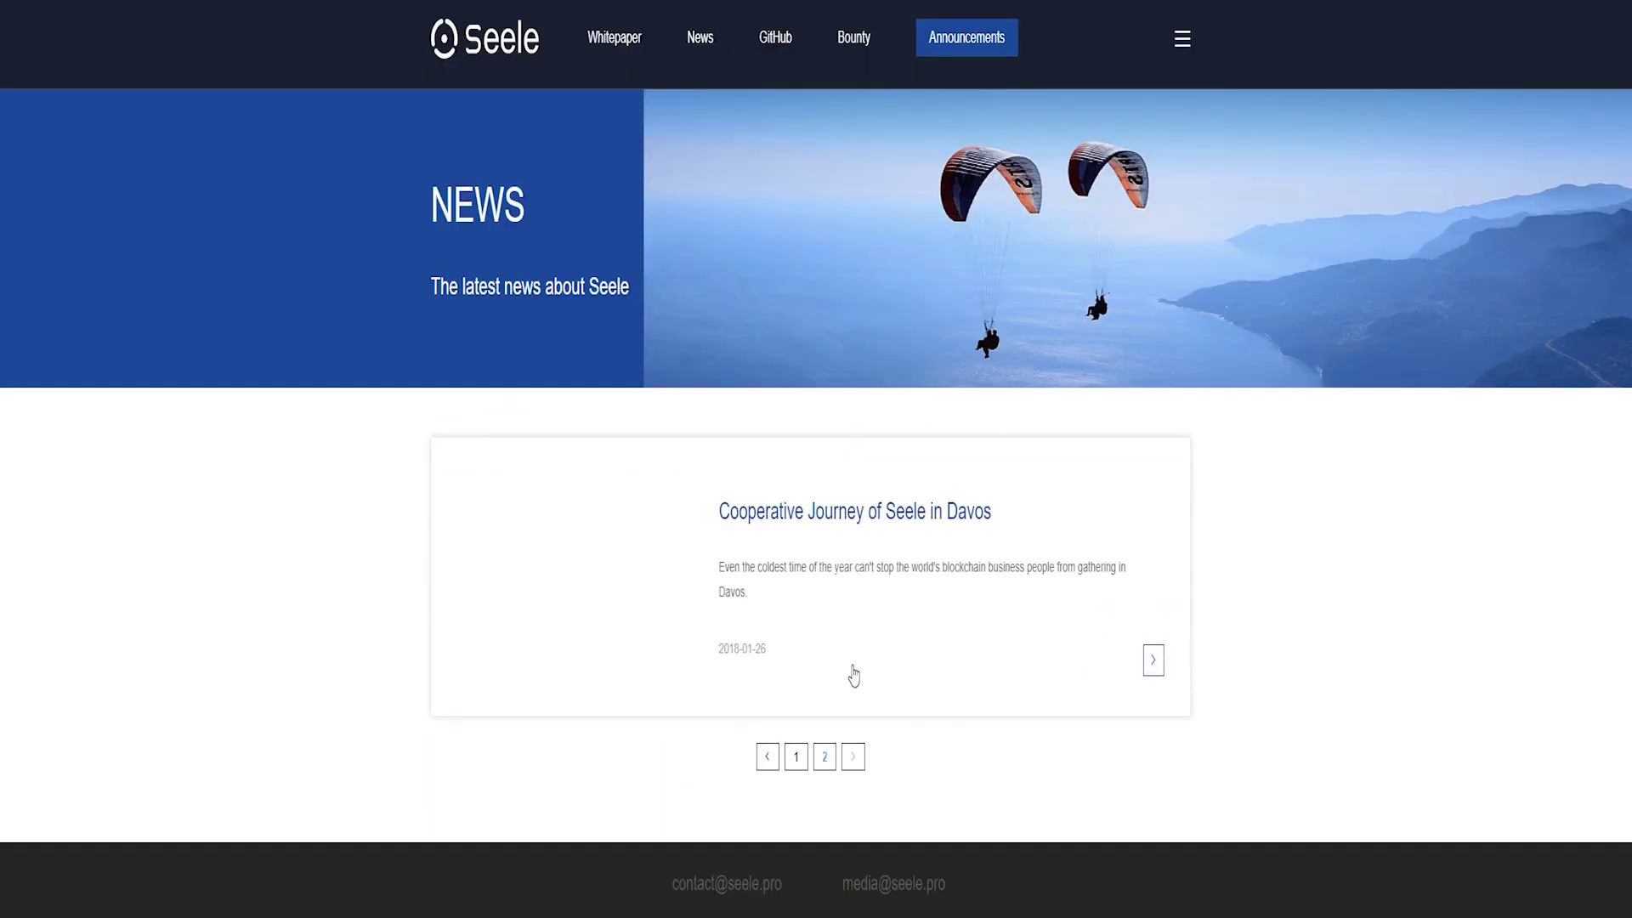
click(878, 516)
scroll(903, 558, down, 2)
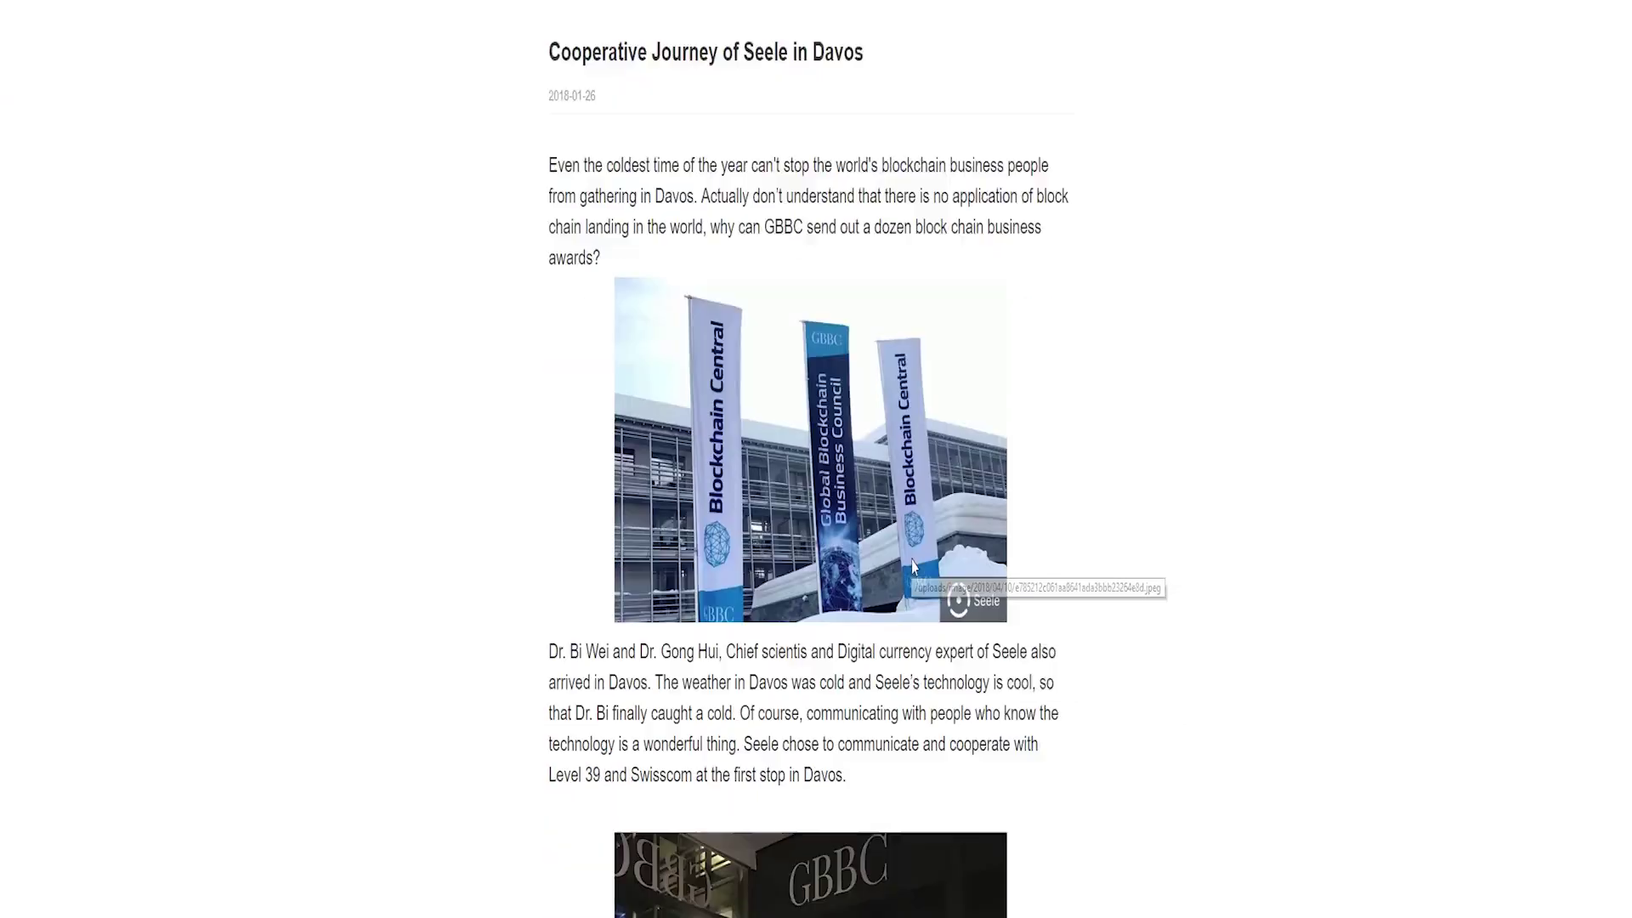
scroll(919, 562, down, 3)
scroll(932, 559, down, 5)
scroll(946, 556, down, 5)
scroll(946, 554, down, 5)
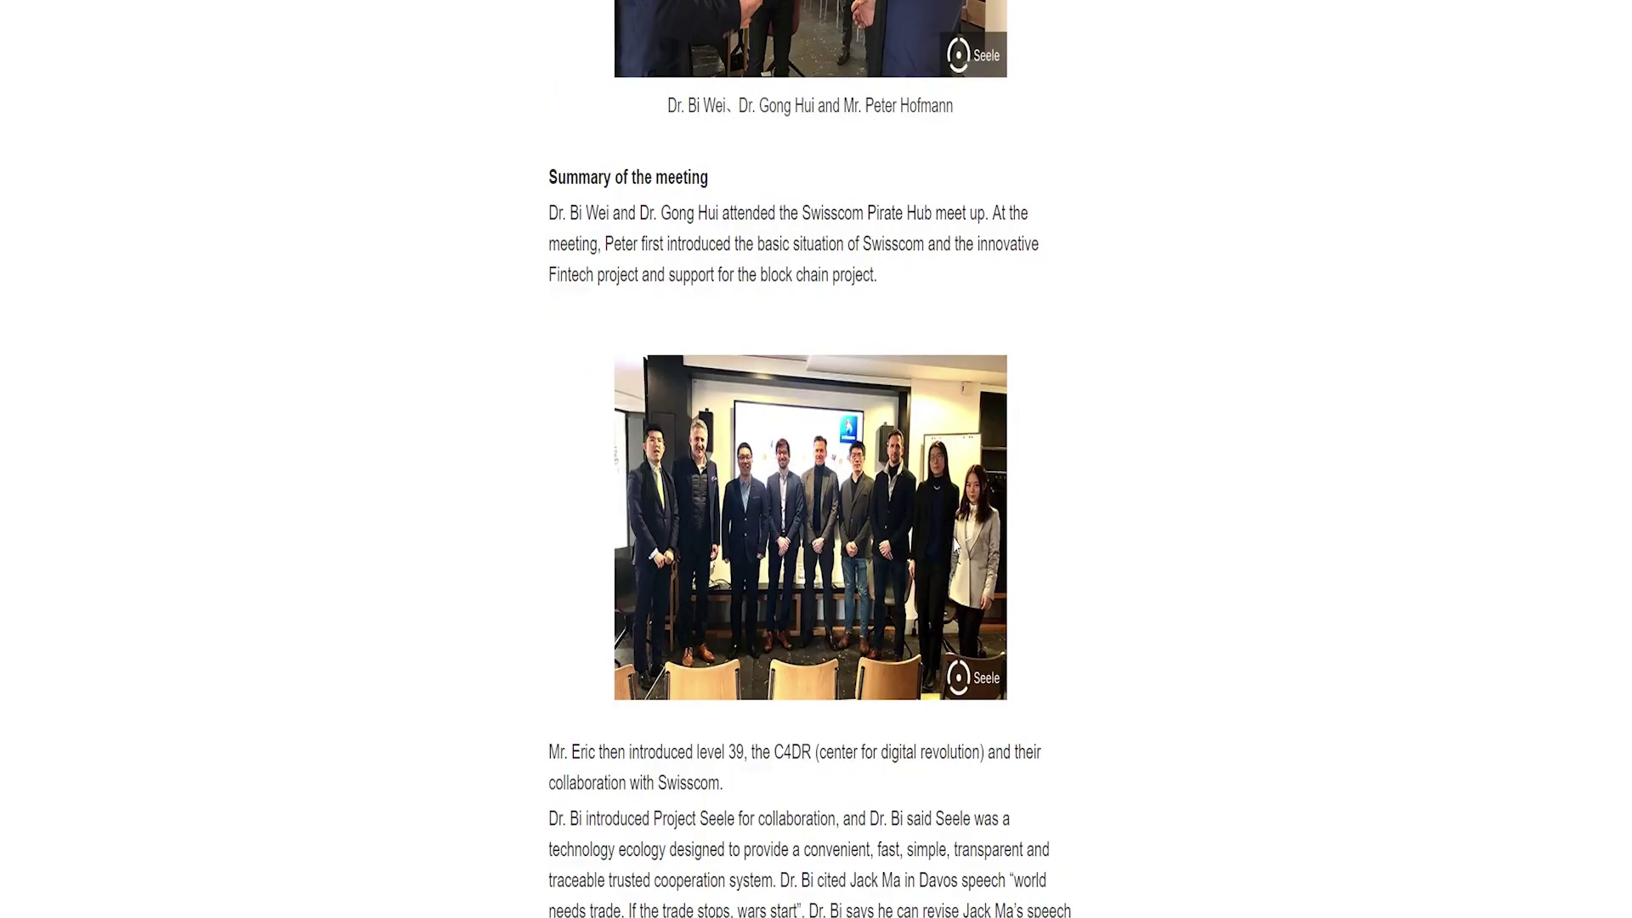
scroll(954, 540, down, 4)
scroll(922, 529, up, 5)
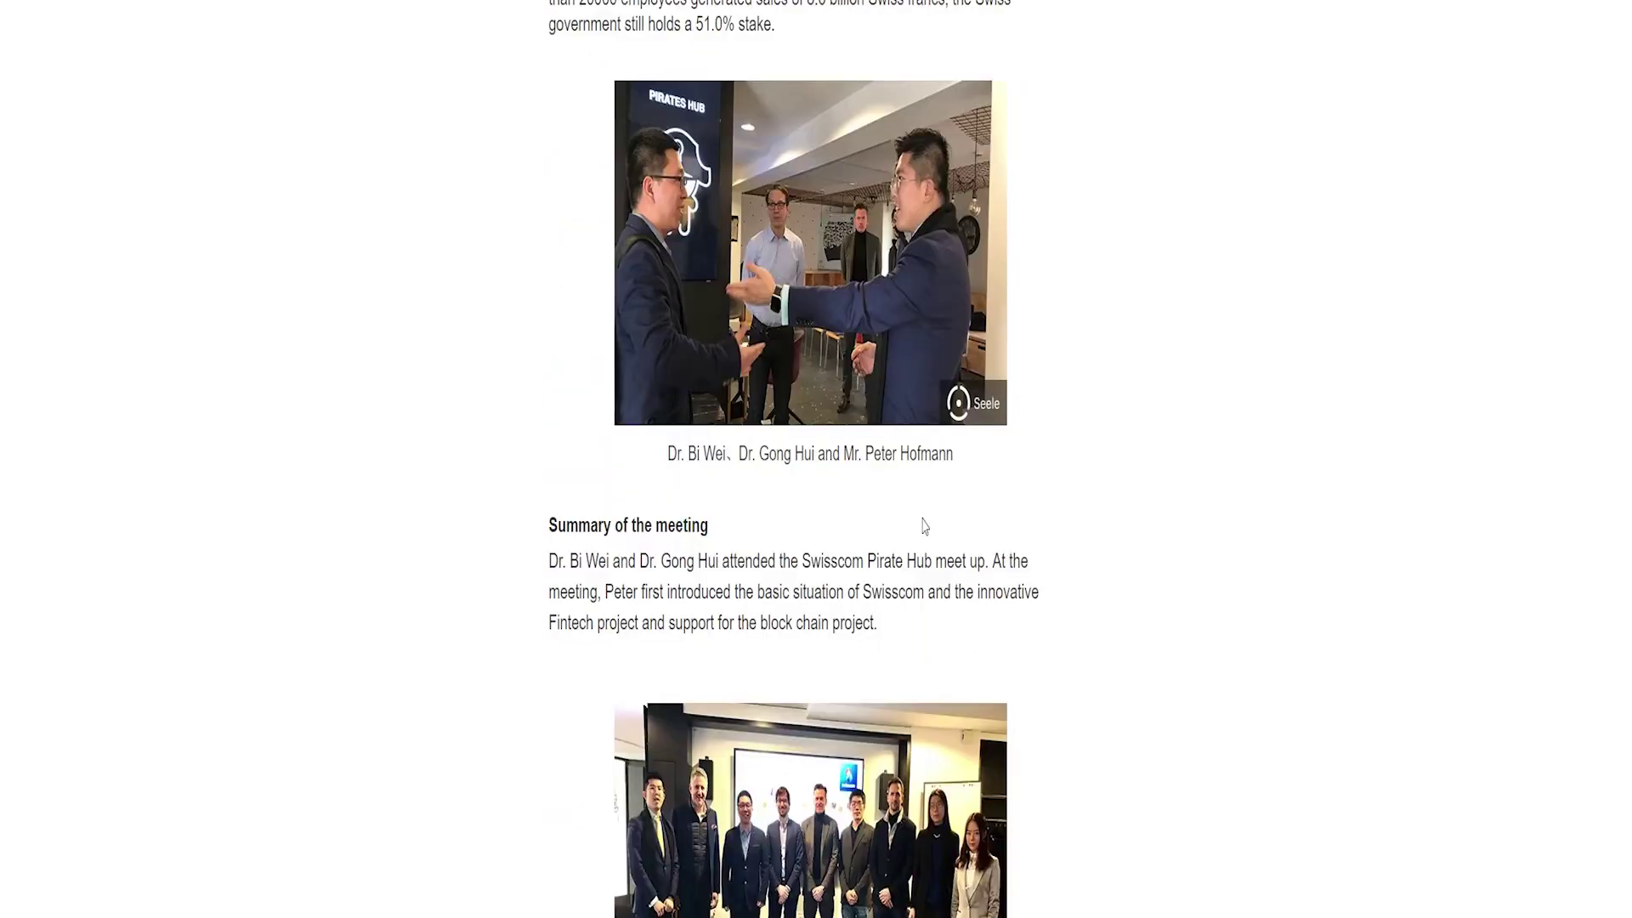
scroll(923, 535, up, 5)
scroll(931, 546, up, 5)
scroll(935, 551, up, 5)
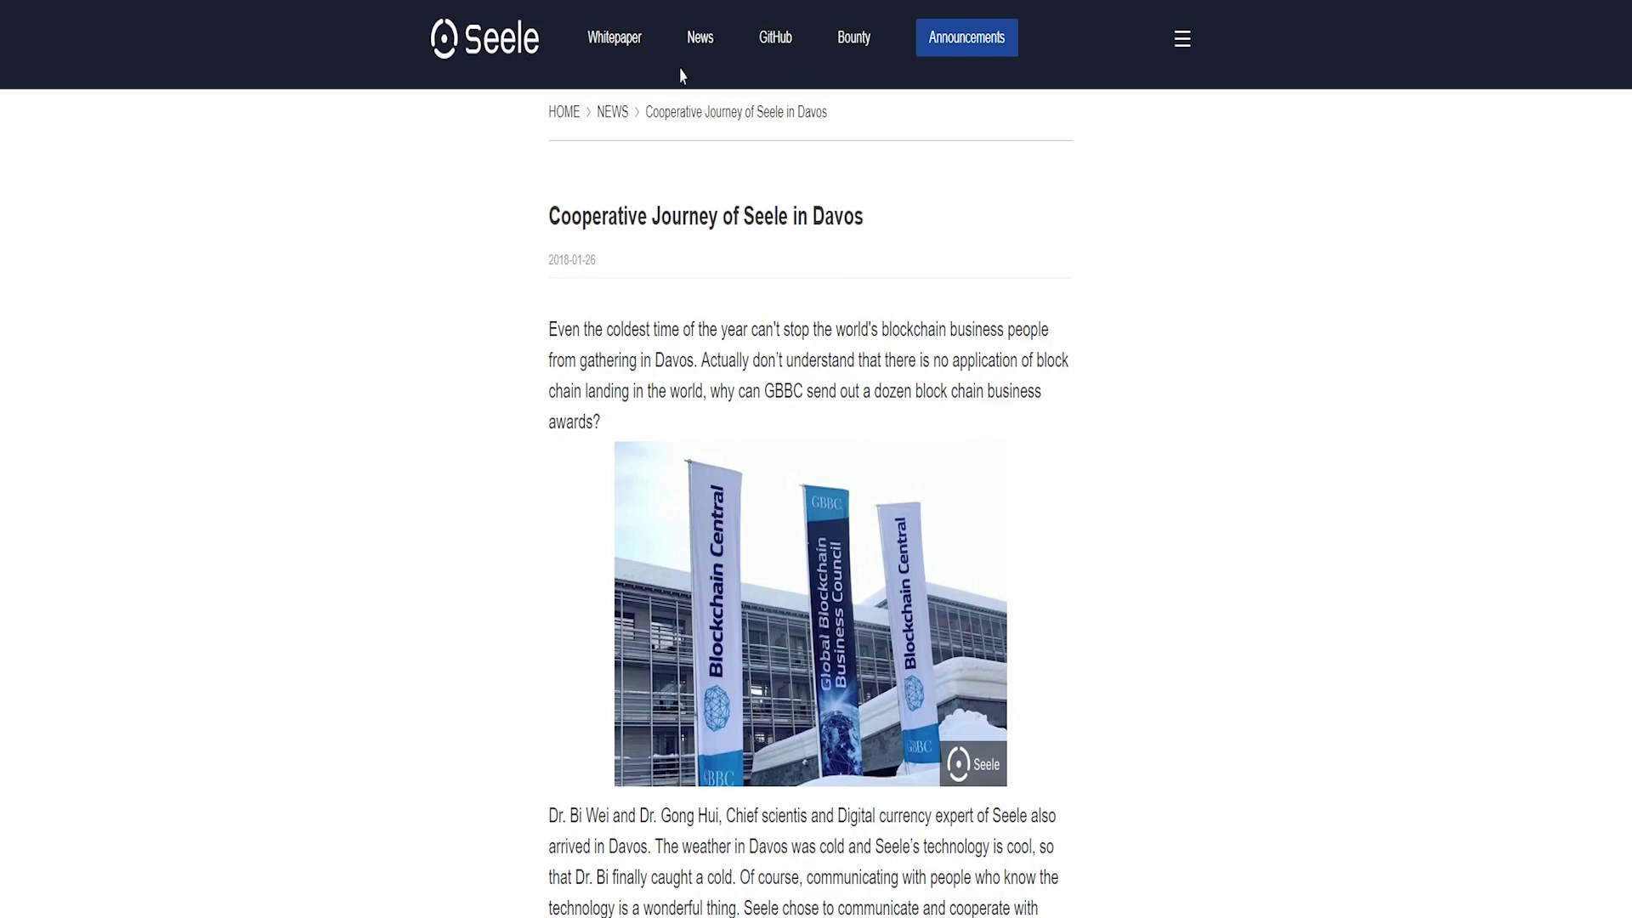
- Use the Seele logo to leave the Davos article for the Blockchain 4.0 home page
click(504, 38)
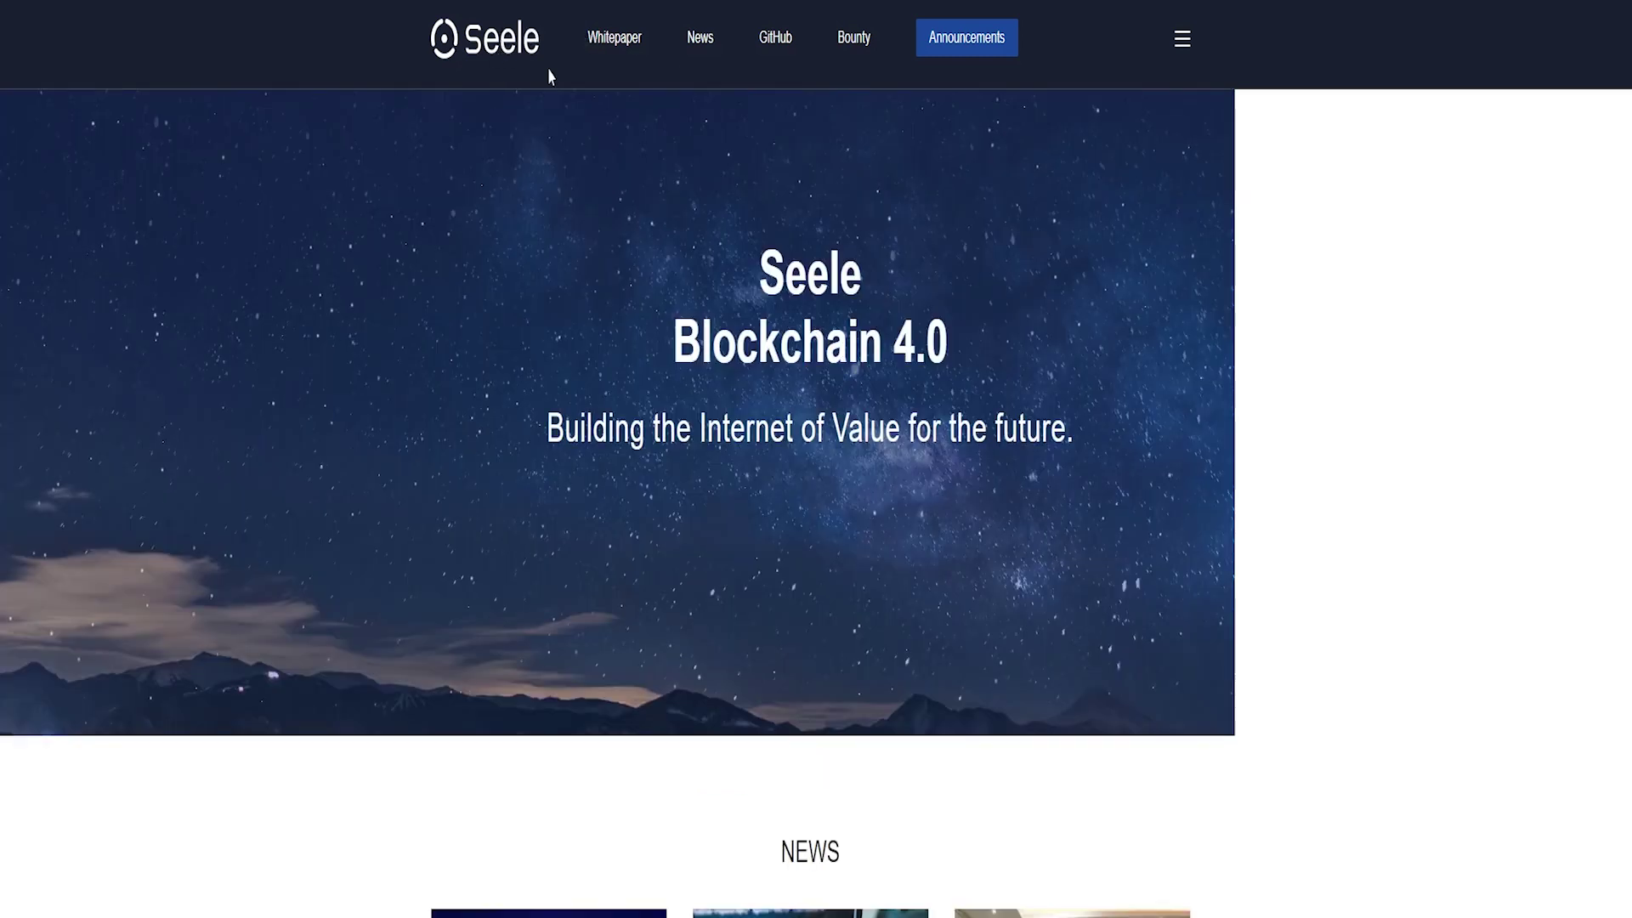